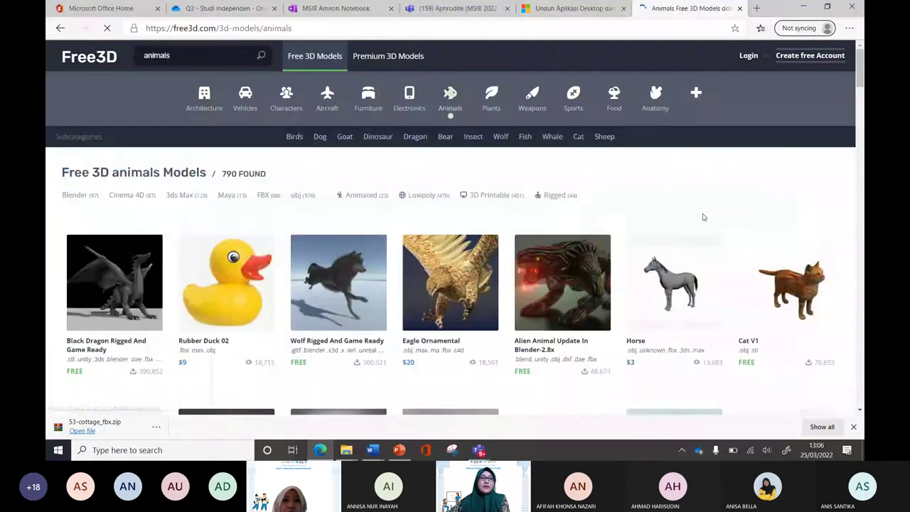
Look through the free animal models and open the Rubber Duck 02 model page
scroll(700, 288, "down", 1)
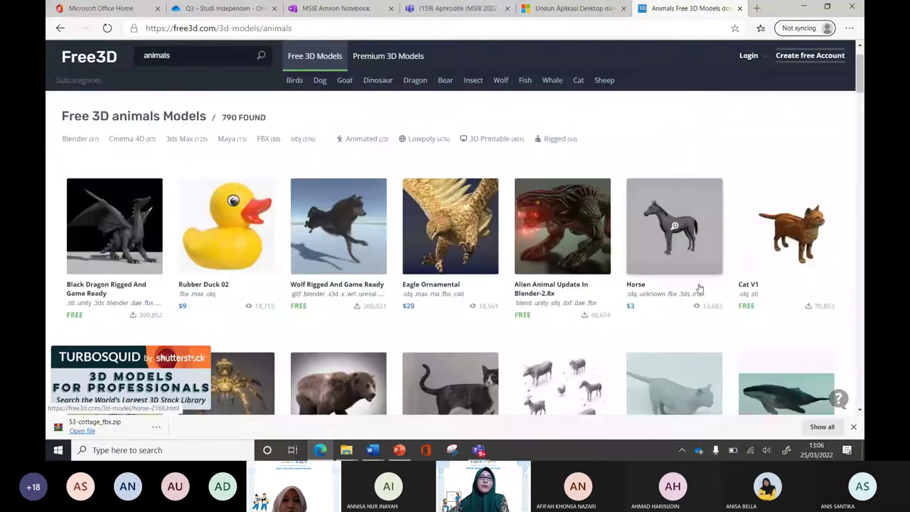
scroll(700, 288, "down", 2)
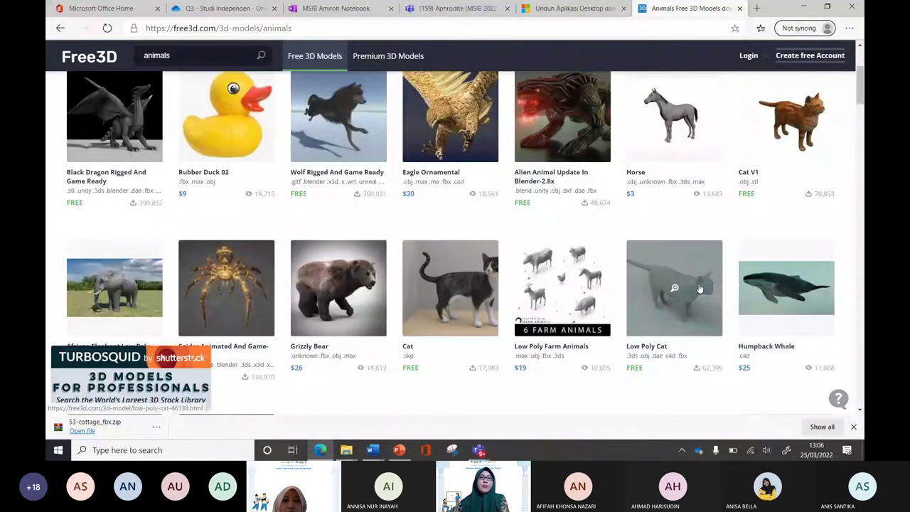
scroll(699, 288, "up", 3)
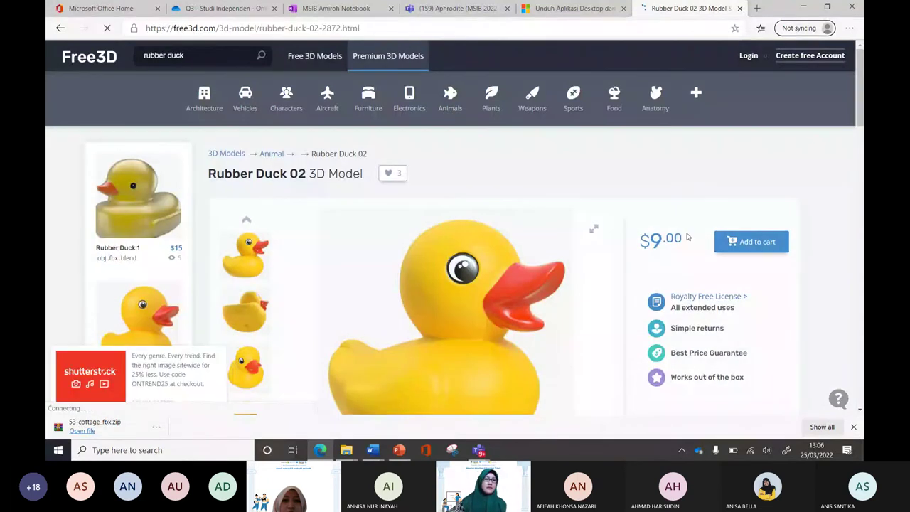
Open the Architecture category and look through its premium 3D models
left_click(201, 94)
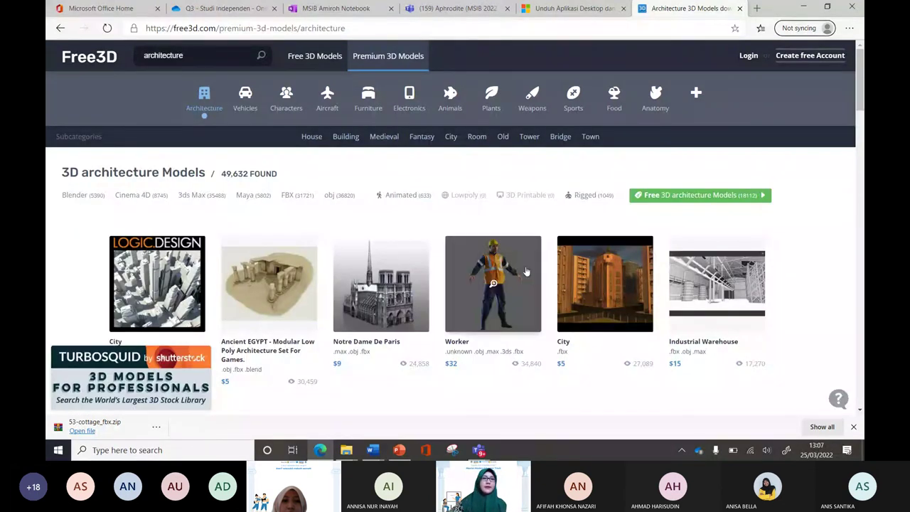
scroll(526, 271, "down", 5)
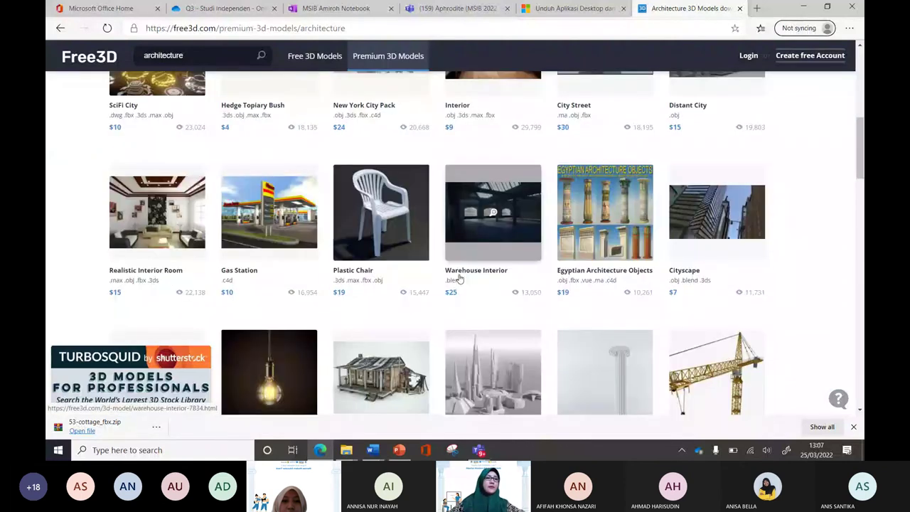
scroll(458, 278, "up", 5)
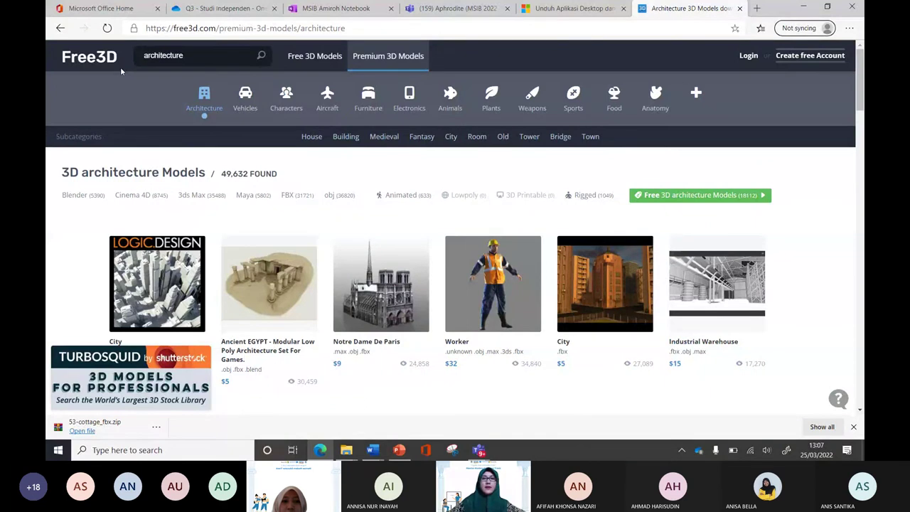
Go to the Free3D home page and open the free Police Car model in the Vehicles section
key("F5")
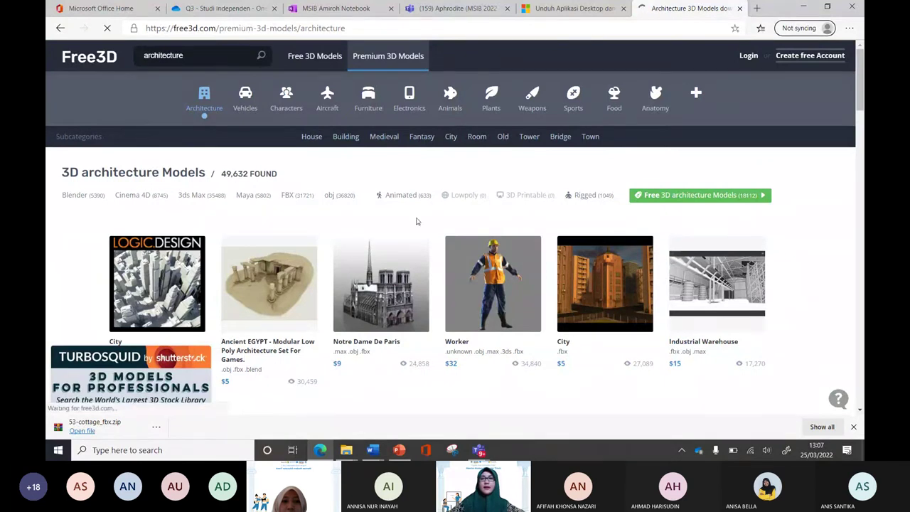
scroll(469, 232, "down", 4)
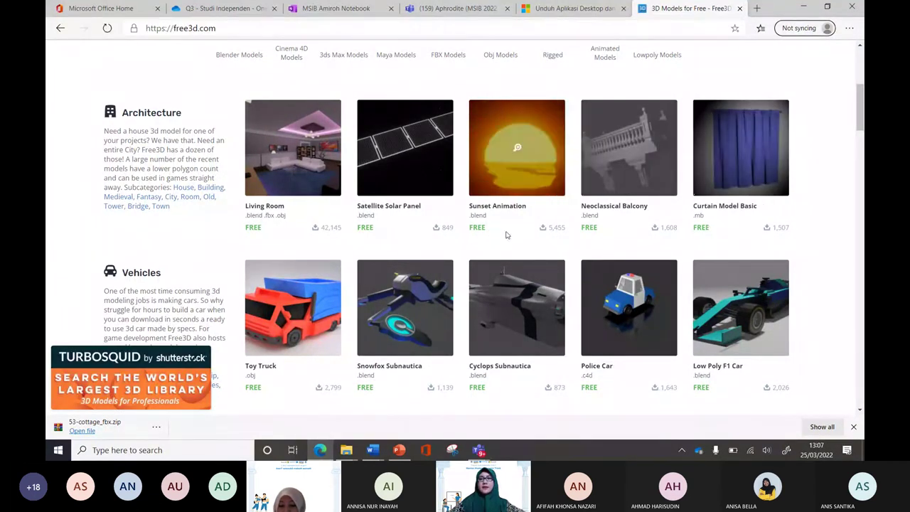
scroll(704, 322, "down", 1)
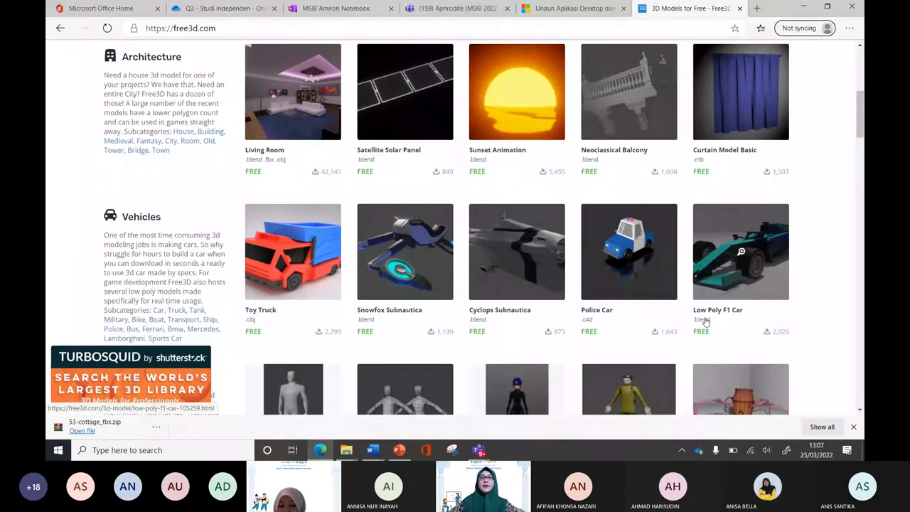
scroll(704, 321, "down", 1)
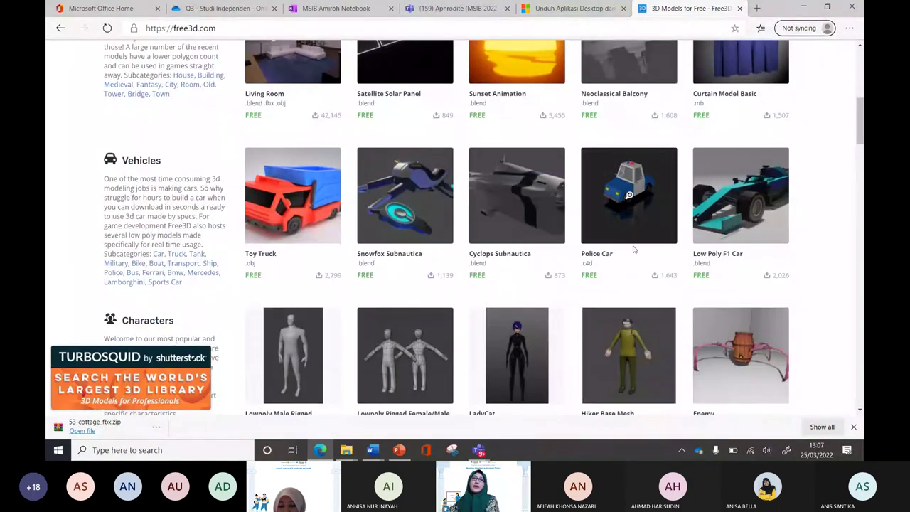
left_click(629, 186)
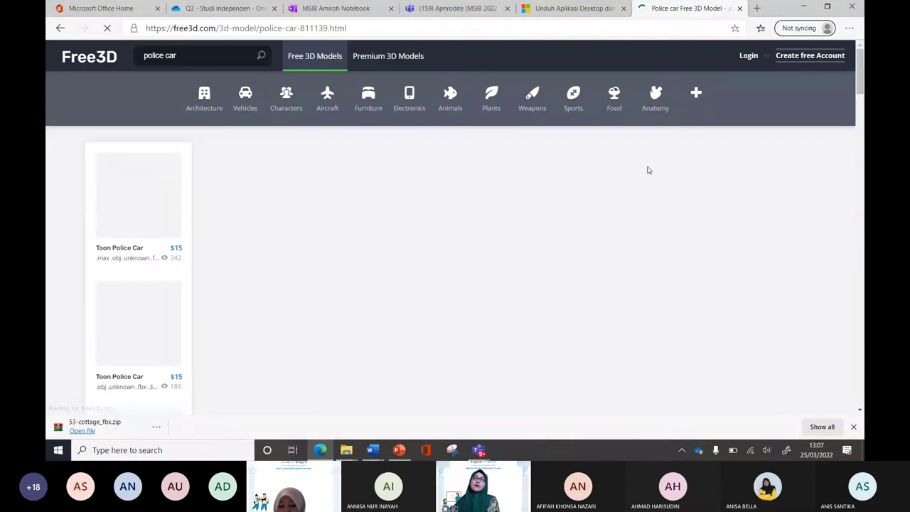
Download the Police Car model's 26-car.rar file
scroll(530, 229, "down", 2)
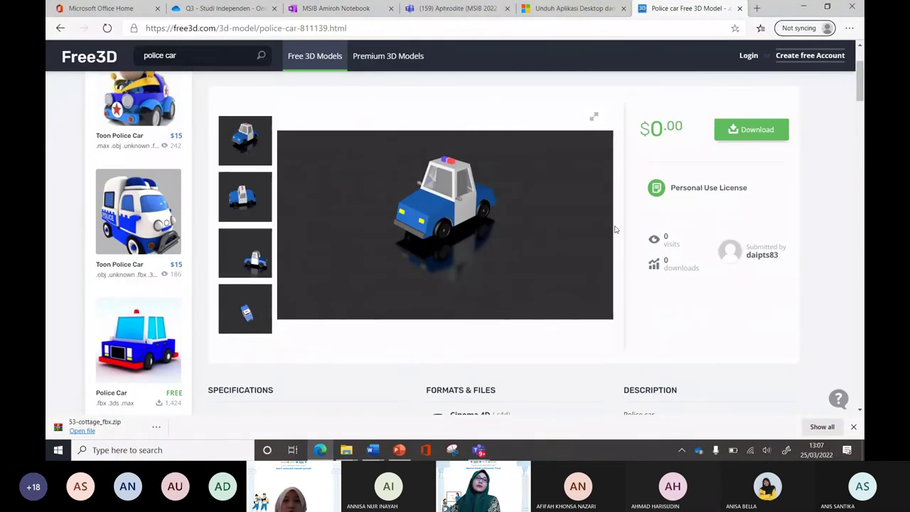
left_click(744, 131)
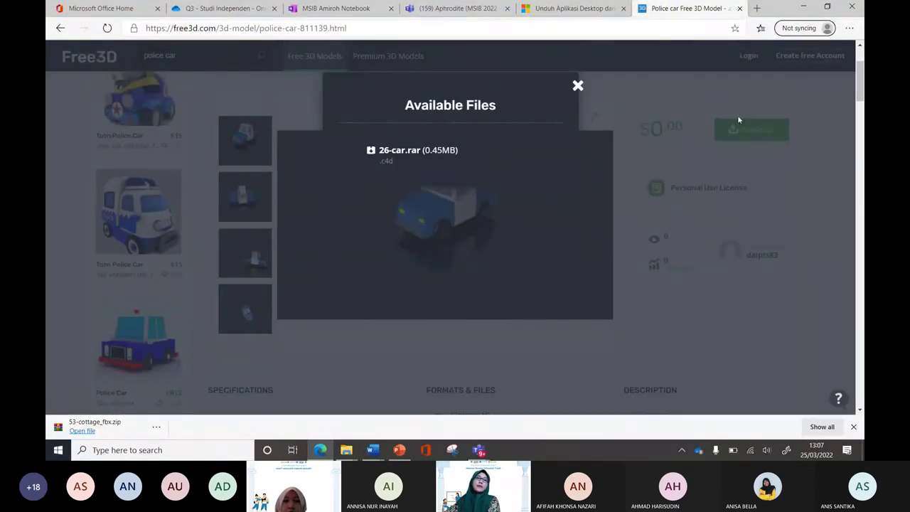
left_click(430, 154)
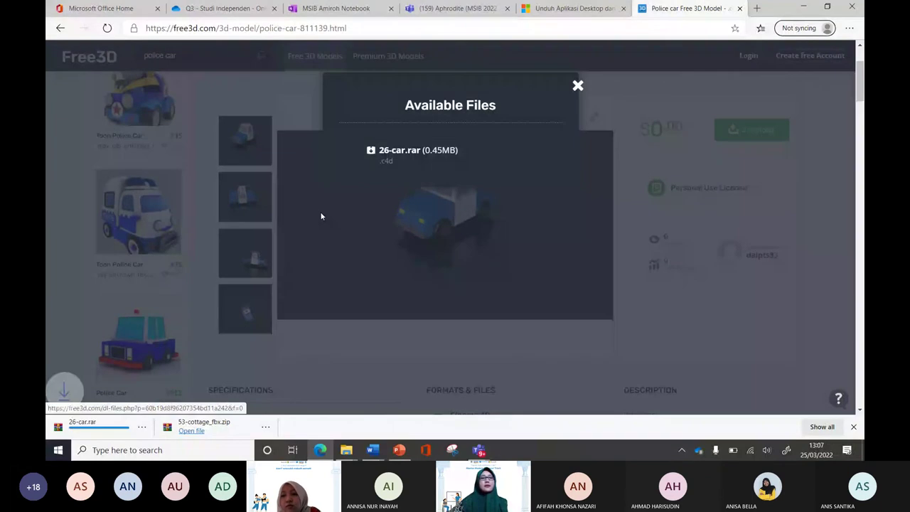
Show the downloaded 26-car archive in its folder and extract its files with WinRAR
left_click(157, 427)
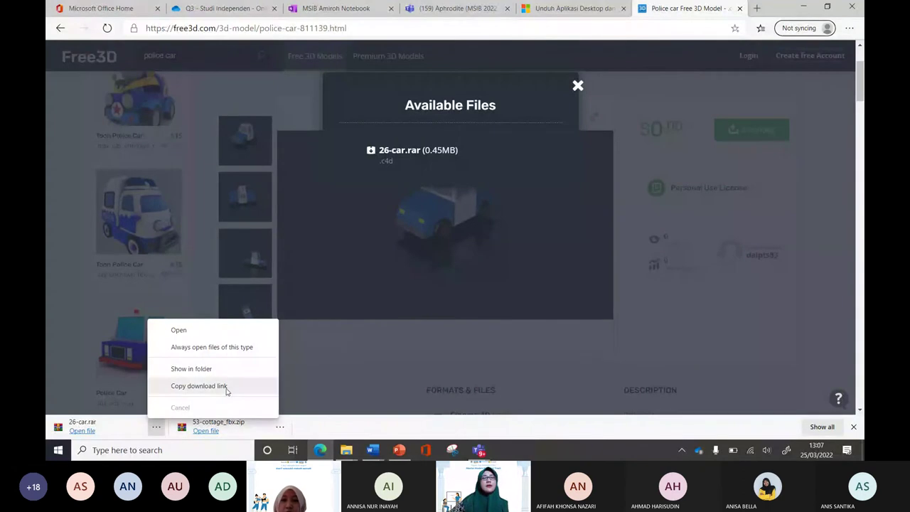
left_click(235, 369)
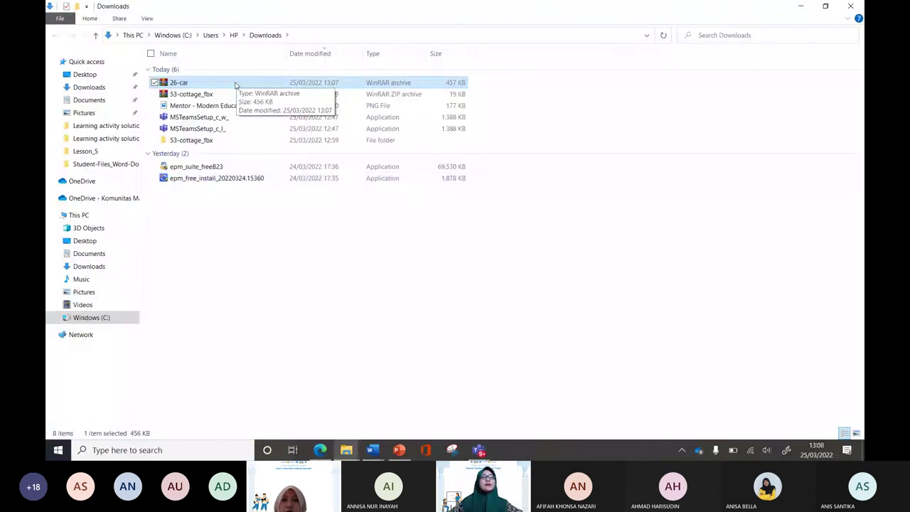
right_click(235, 85)
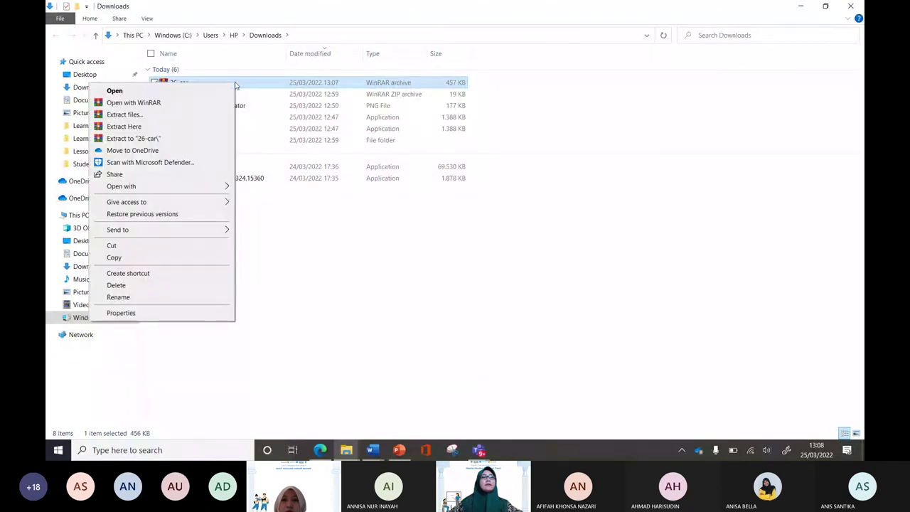
left_click(205, 115)
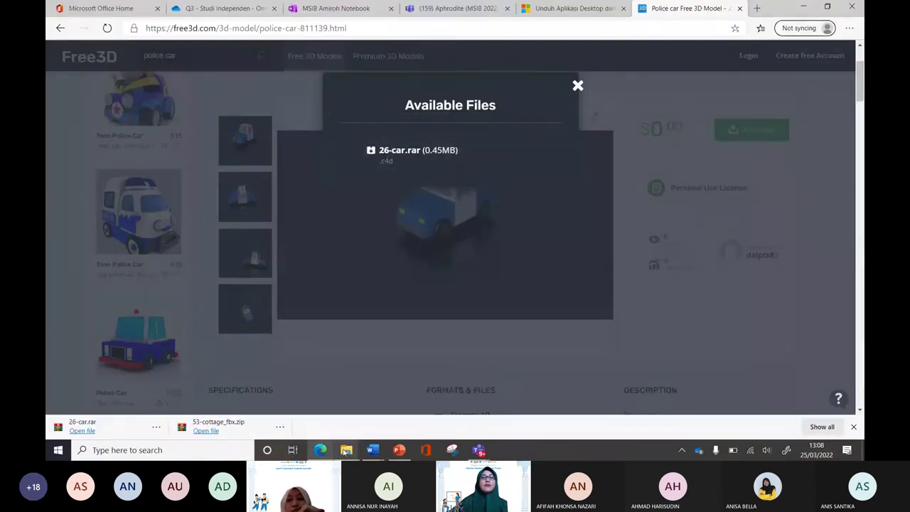
Open the extracted 26-car folder in Downloads and check the car.c4d file inside
mouse_move(348, 454)
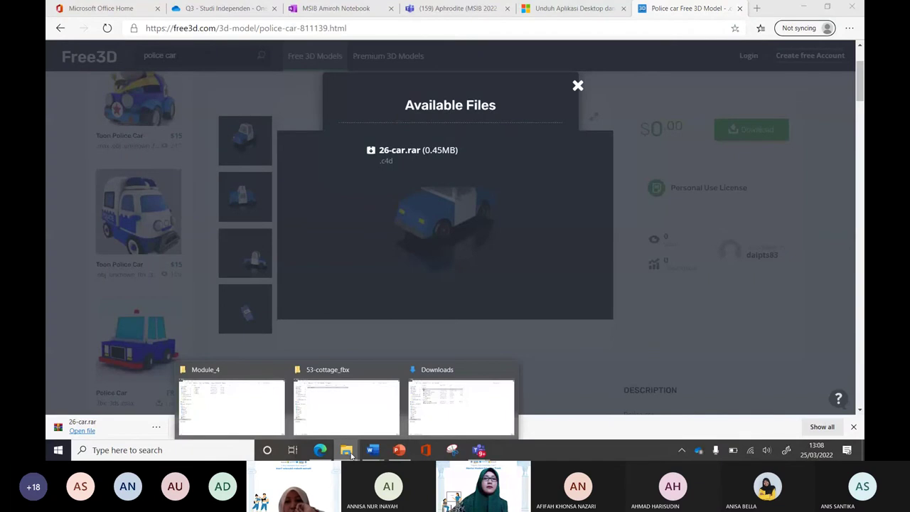
left_click(460, 407)
double_click(196, 140)
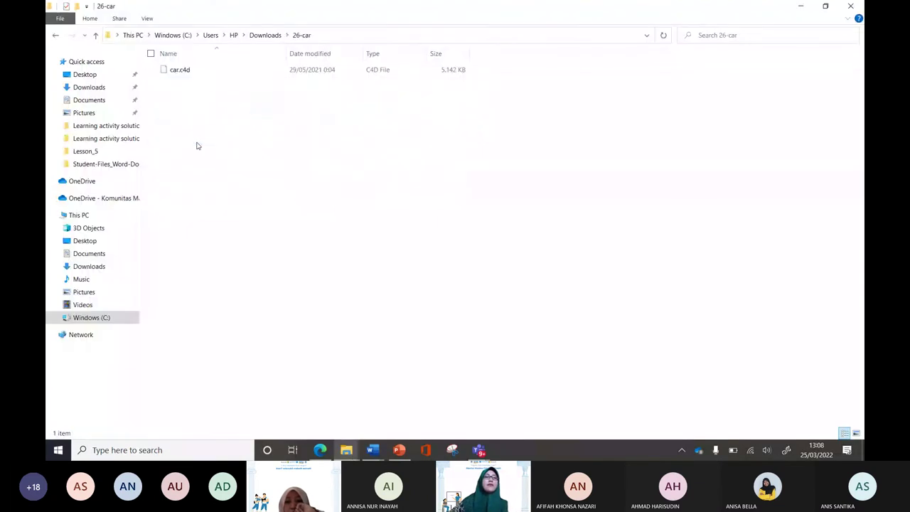
left_click(213, 75)
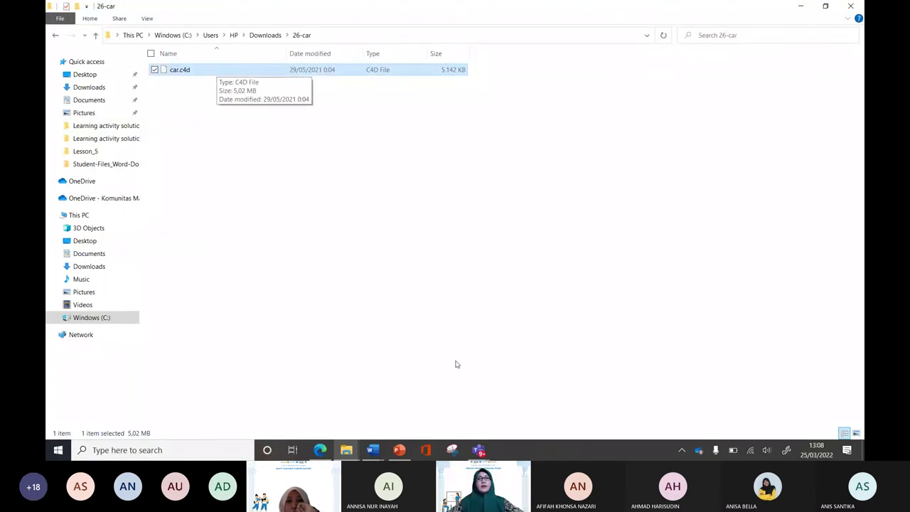
left_click(341, 258)
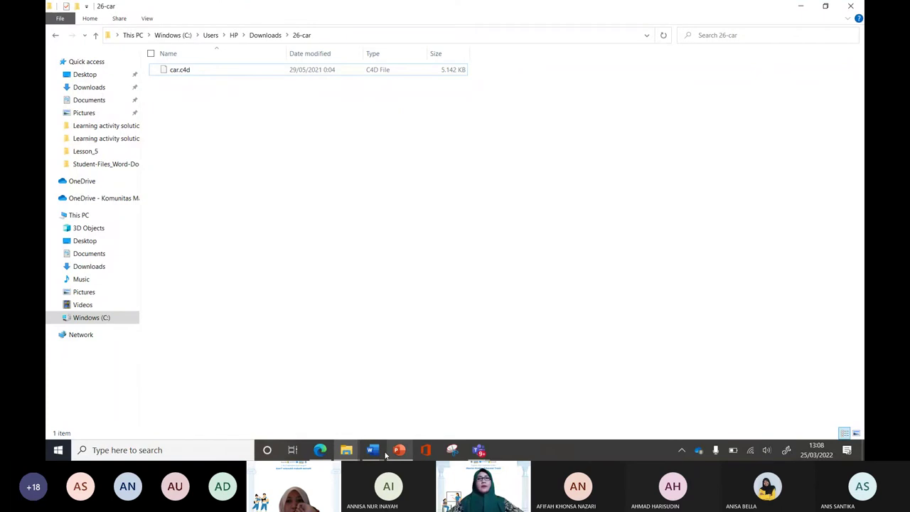
In Word, start inserting a 3D model, filter for 3D Manufacturing Format, and browse to the 26-car folder in Downloads
mouse_move(373, 450)
left_click(486, 417)
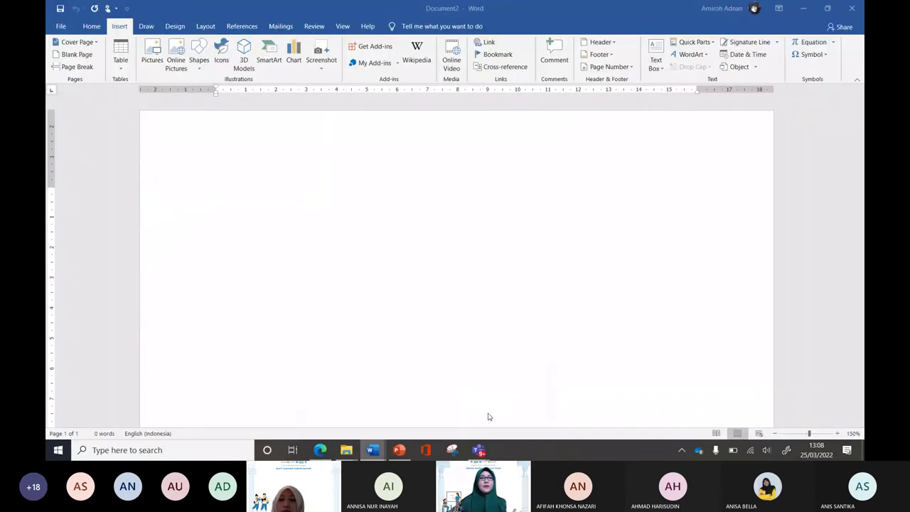
left_click(251, 51)
left_click(414, 222)
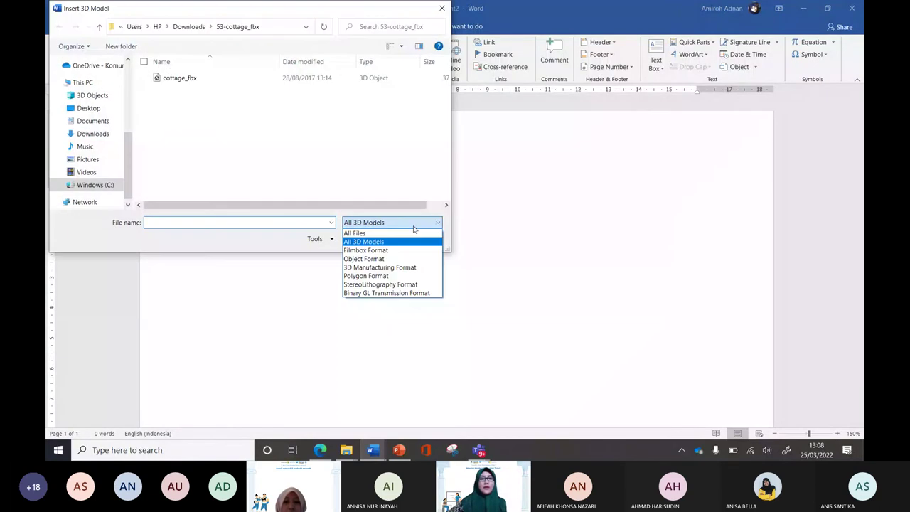
left_click(422, 268)
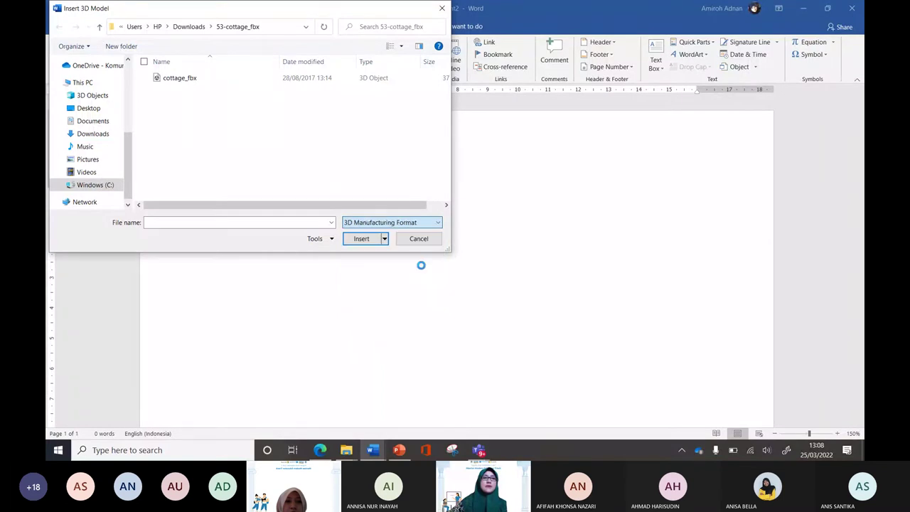
left_click(203, 28)
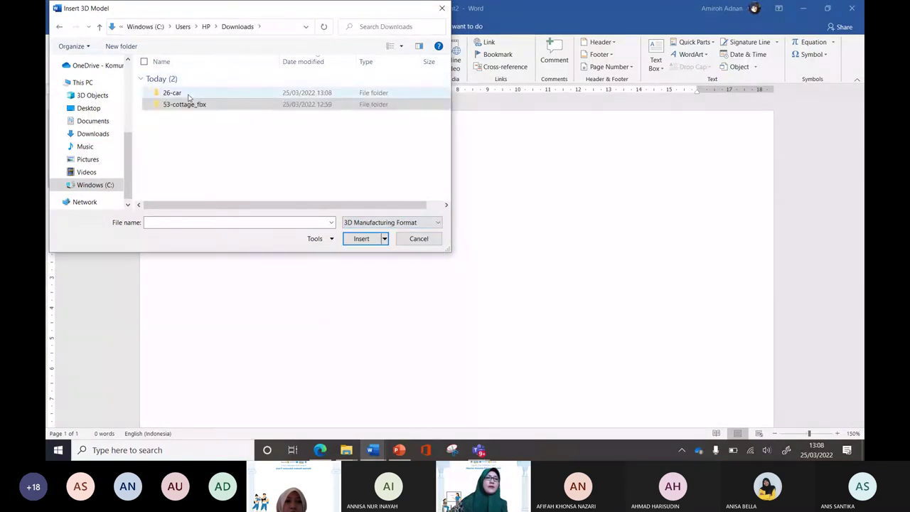
double_click(190, 97)
Try to insert car.c4d with the file filter set to All Files, and delete the inserted picture placeholder
left_click(385, 225)
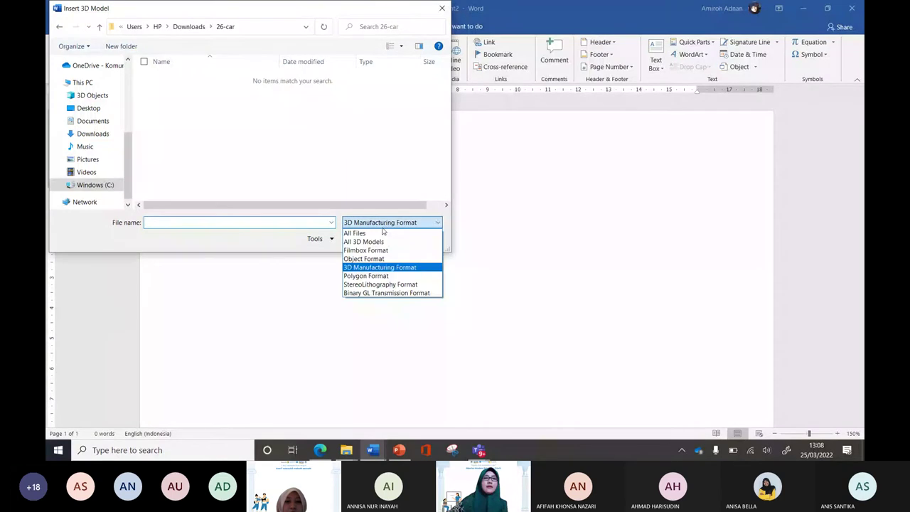
left_click(369, 242)
left_click(387, 223)
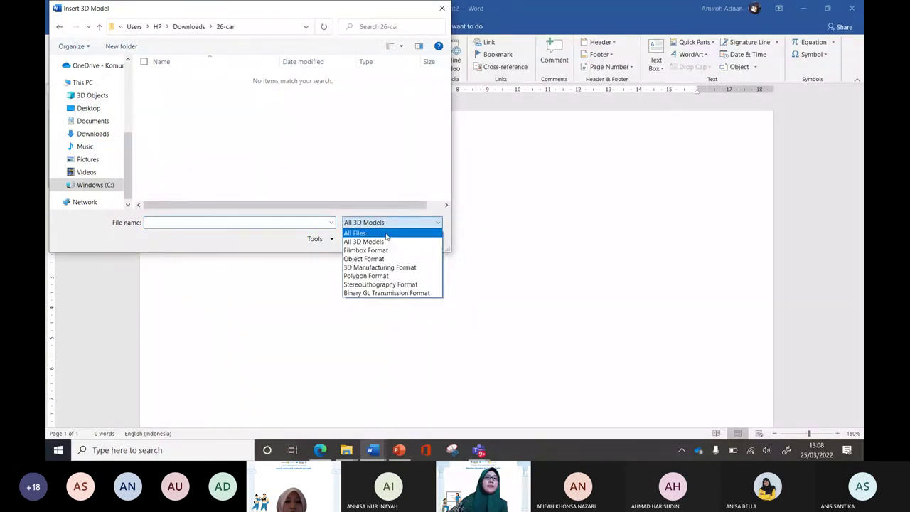
left_click(387, 234)
left_click(244, 79)
double_click(243, 79)
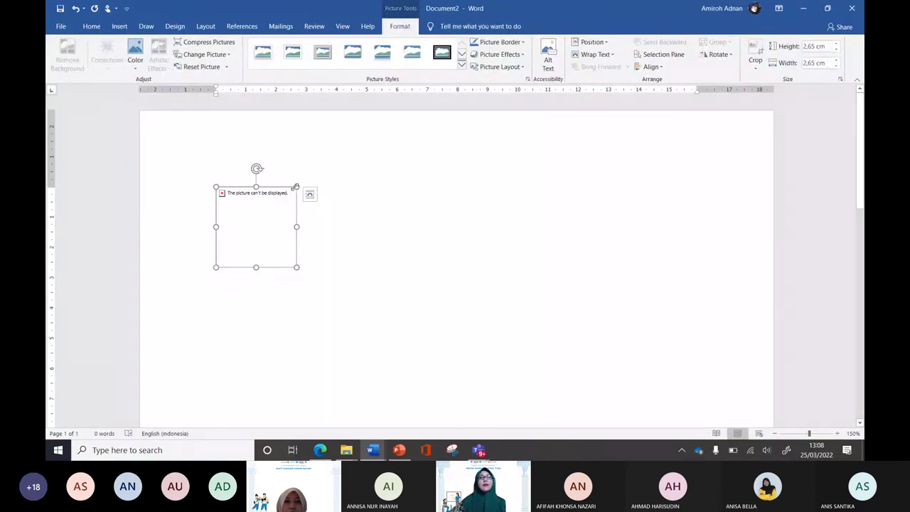
key("Delete")
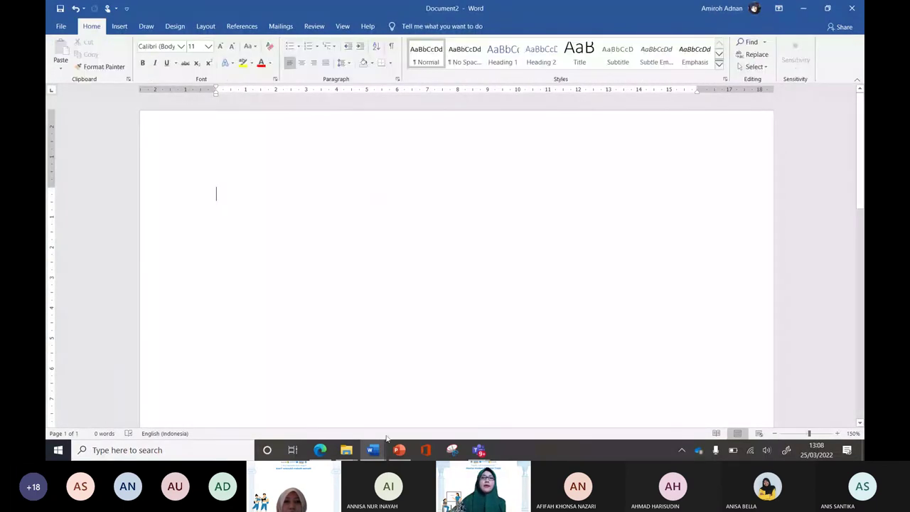
Switch back to Edge, return to the Free3D home page, and highlight the file formats listed for the Living Room model
left_click(324, 452)
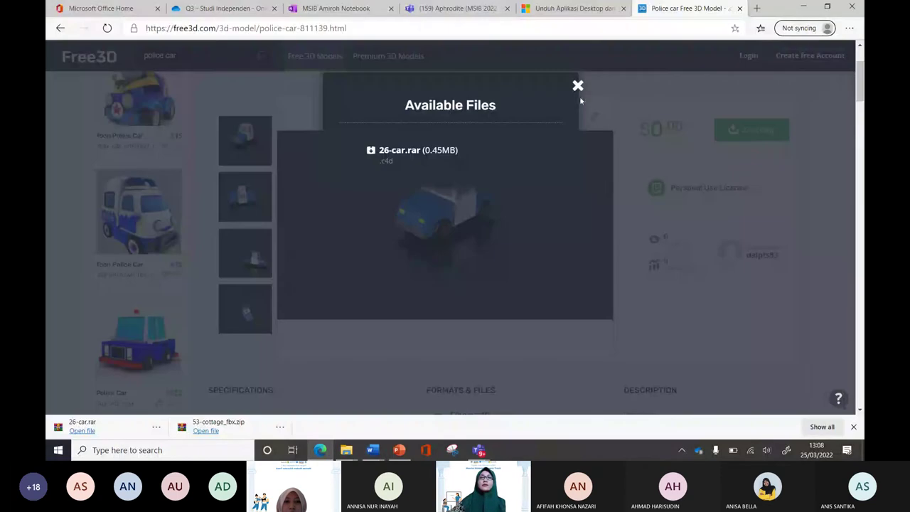
left_click(580, 87)
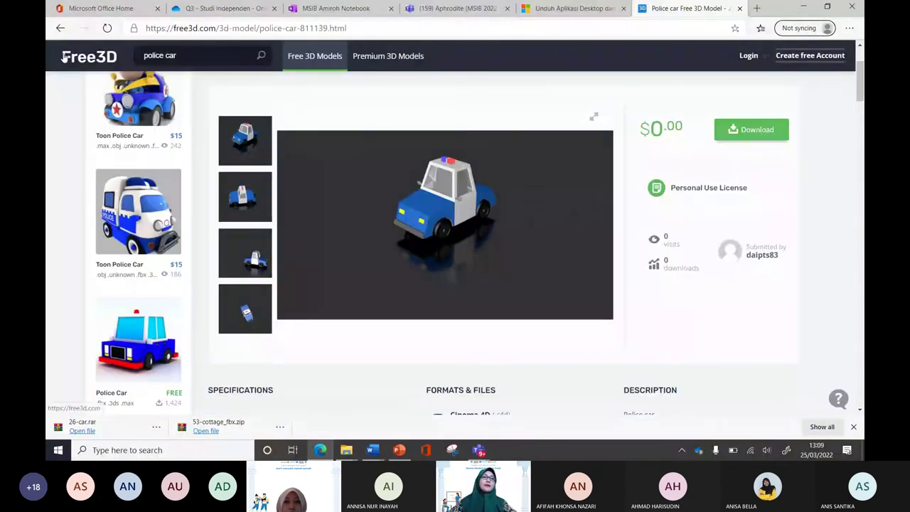
left_click(61, 28)
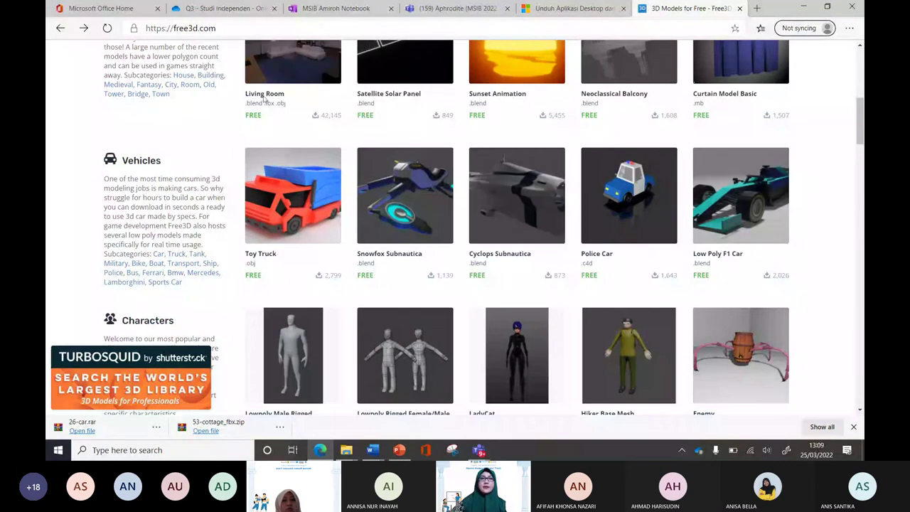
scroll(274, 107, "up", 1)
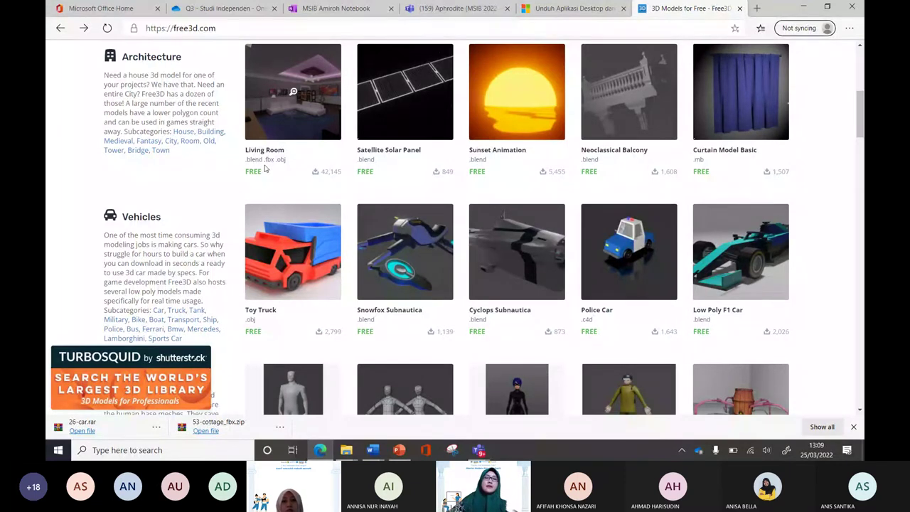
left_click_drag(289, 160, 247, 161)
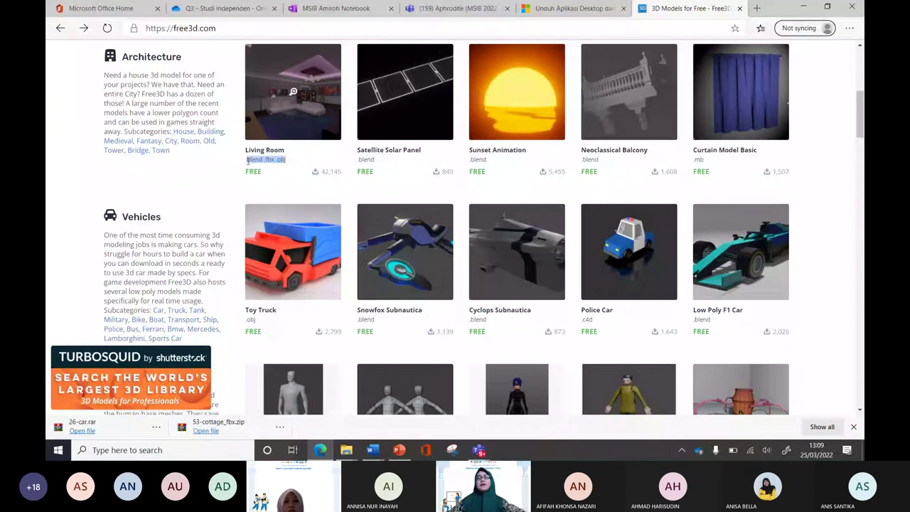
Download 32-livingroom_fbx.rar from the Living Room model's page and show the archive in its download folder
left_click(322, 100)
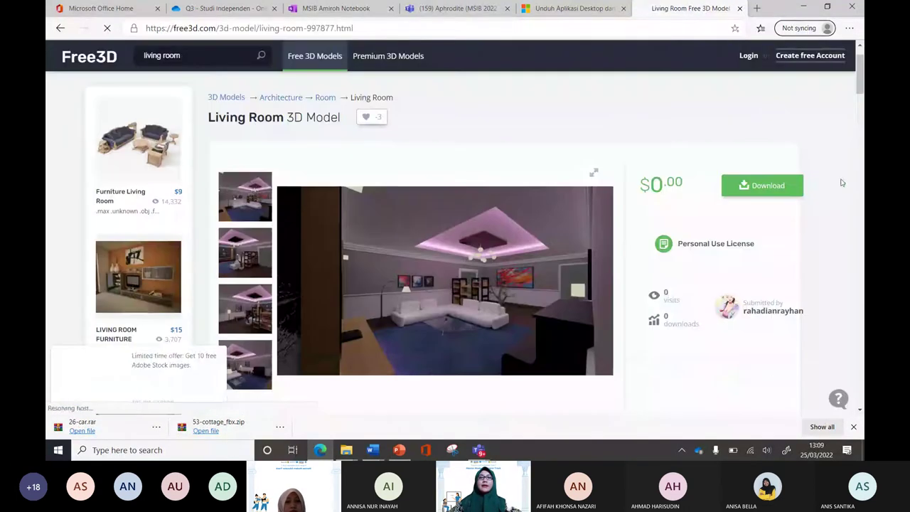
left_click(762, 185)
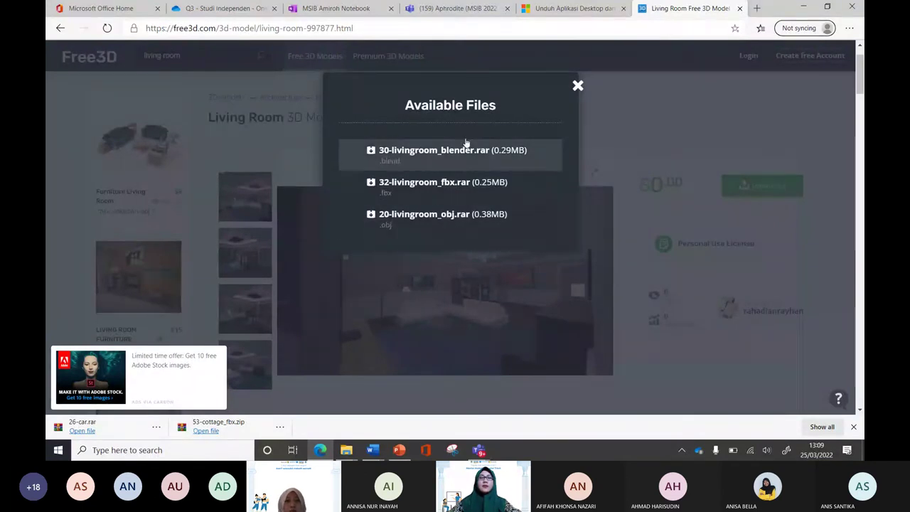
left_click(464, 189)
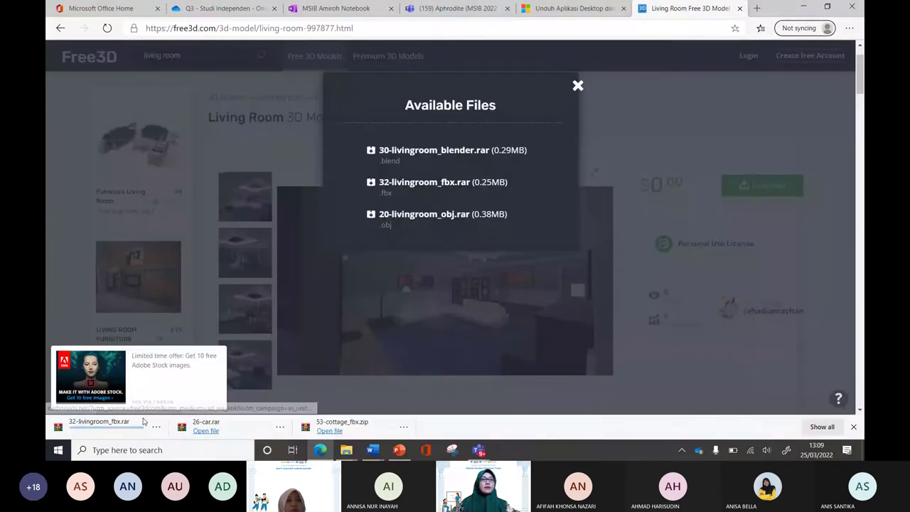
left_click(155, 427)
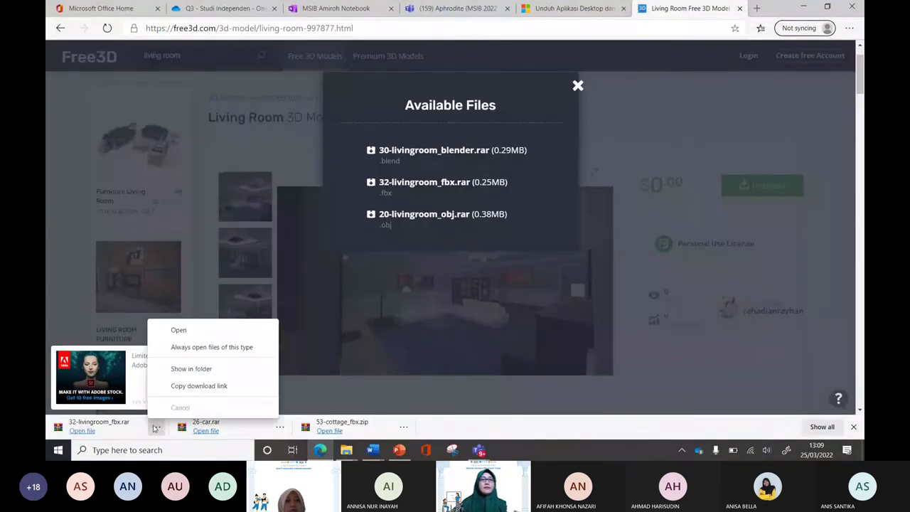
left_click(191, 368)
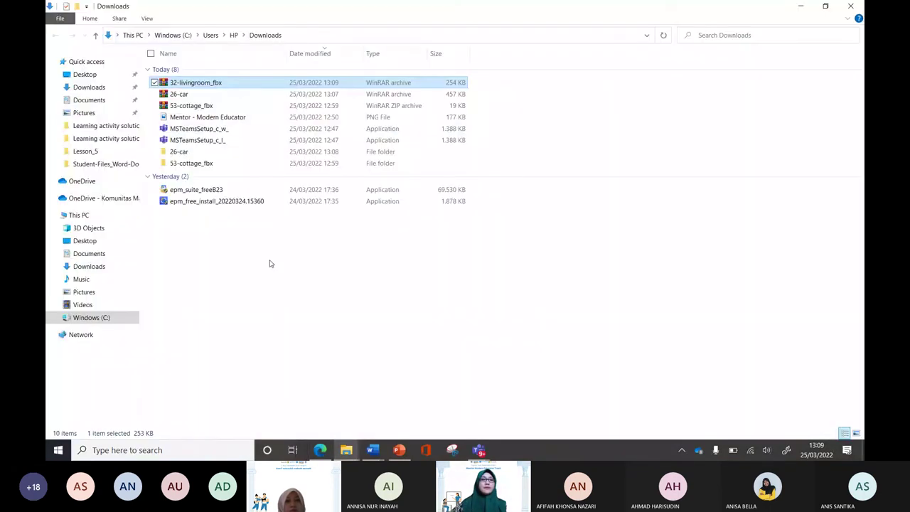
Extract the 32-livingroom_fbx archive into its own folder in Downloads, open that folder and select the InteriorTest file
right_click(257, 84)
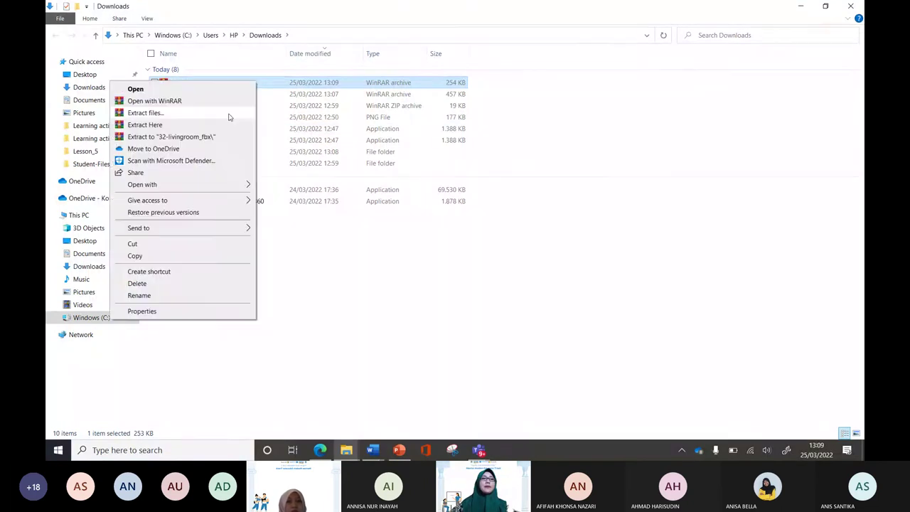
left_click(229, 116)
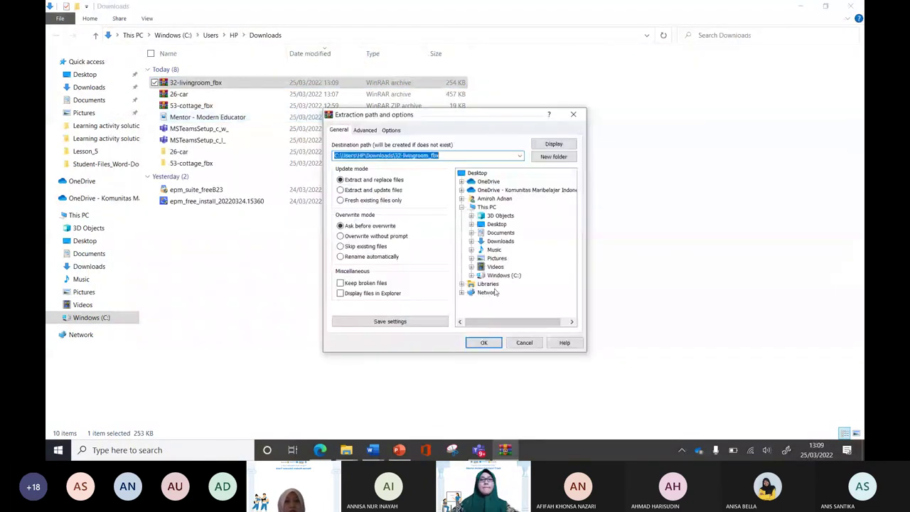
key("Return")
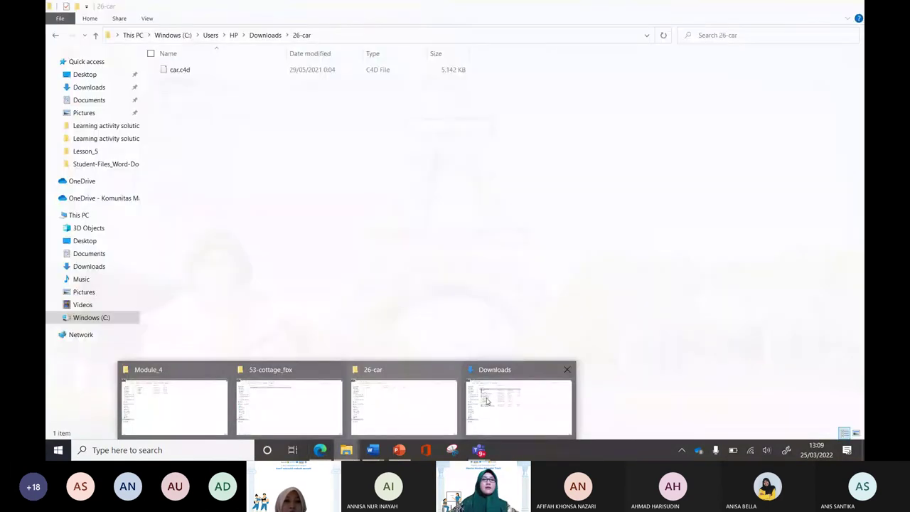
left_click(518, 405)
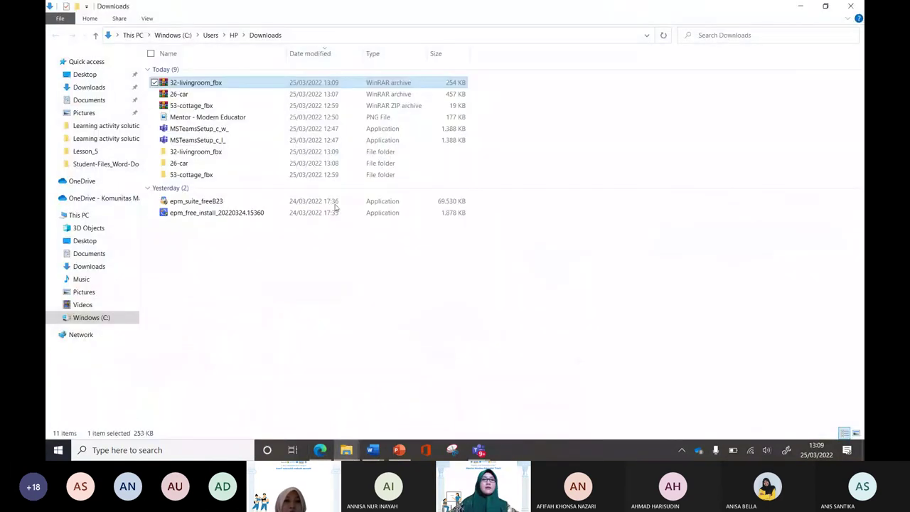
double_click(229, 154)
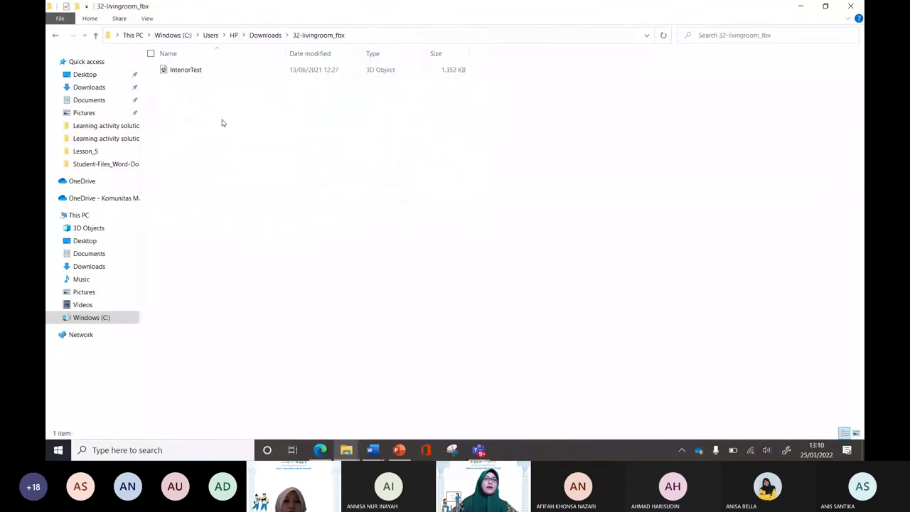
left_click(218, 72)
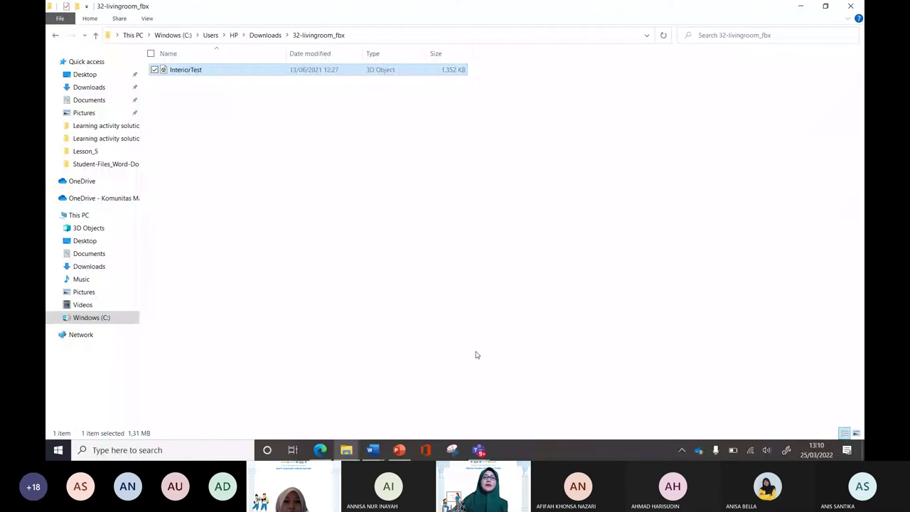
Switch to Word and insert the InteriorTest 3D model from the 32-livingroom_fbx folder in Downloads
key("alt+Tab")
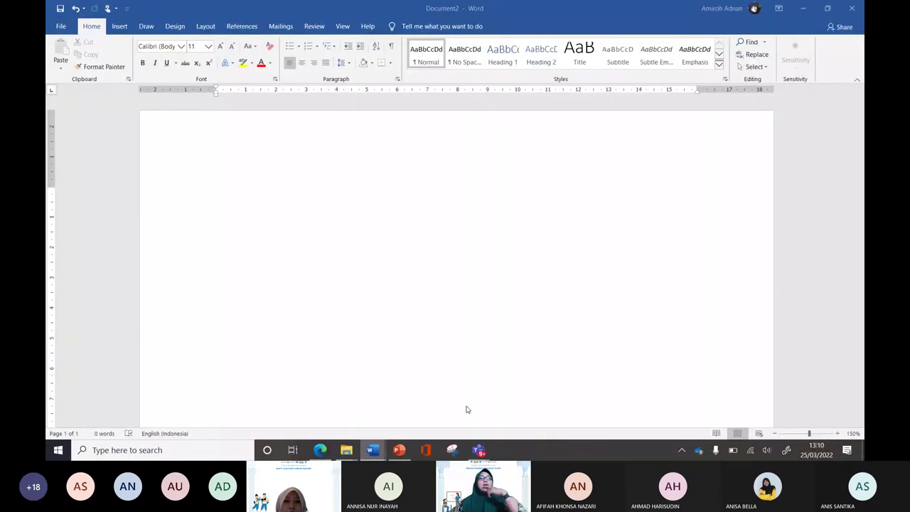
left_click(120, 27)
left_click(243, 50)
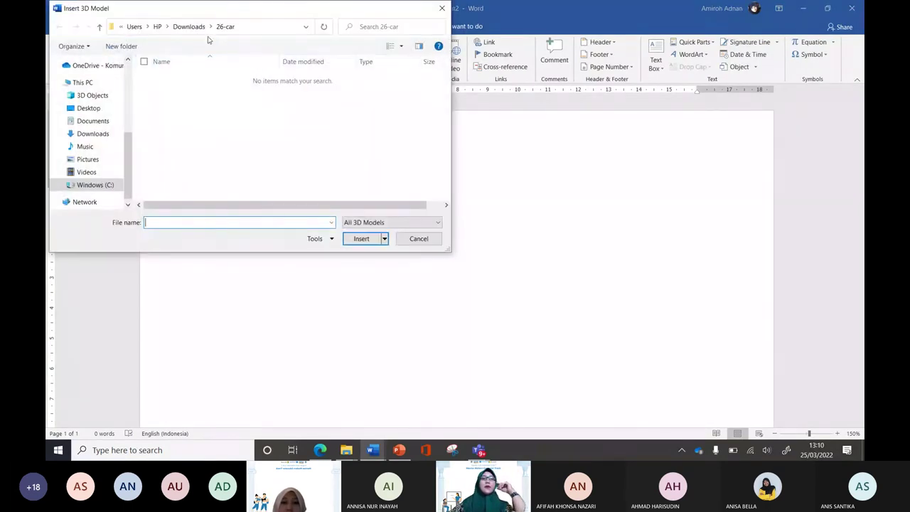
left_click(188, 27)
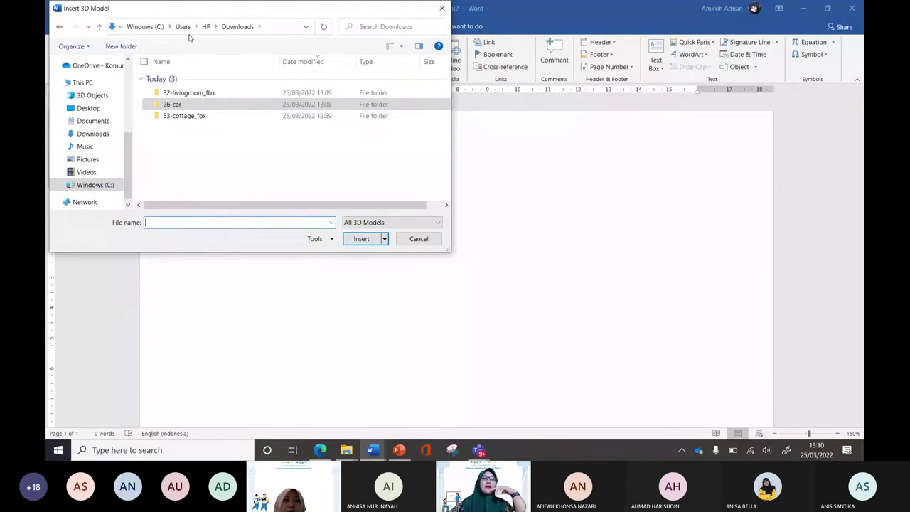
double_click(221, 94)
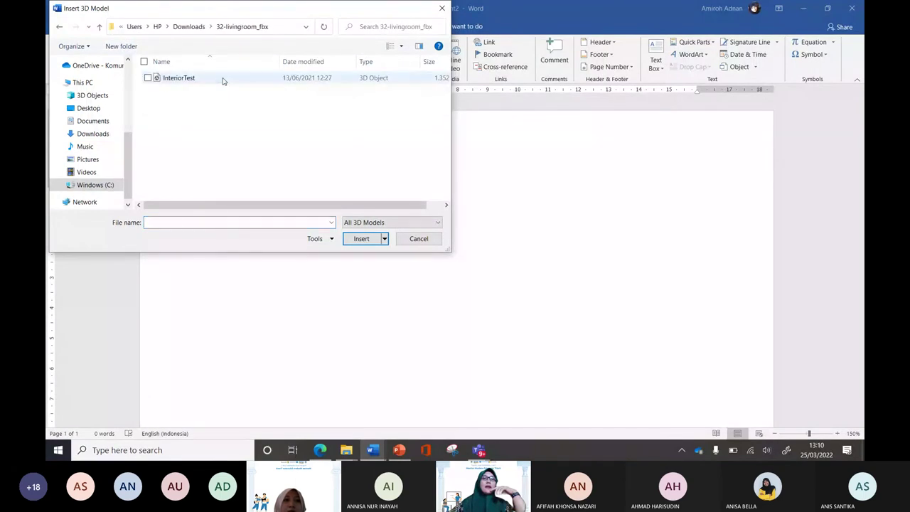
double_click(223, 79)
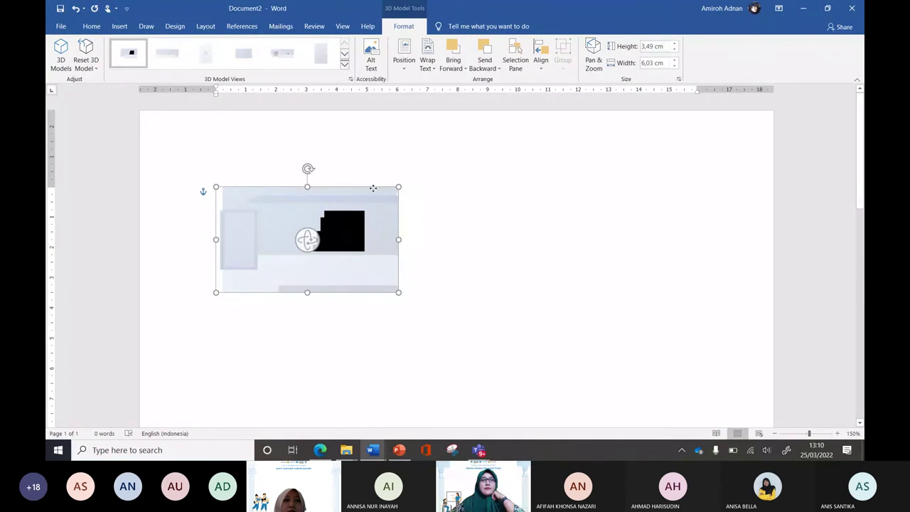
Move the living room model toward the page centre and enlarge it to about 5.89 cm high by 10.17 cm wide
left_click_drag(372, 187, 506, 213)
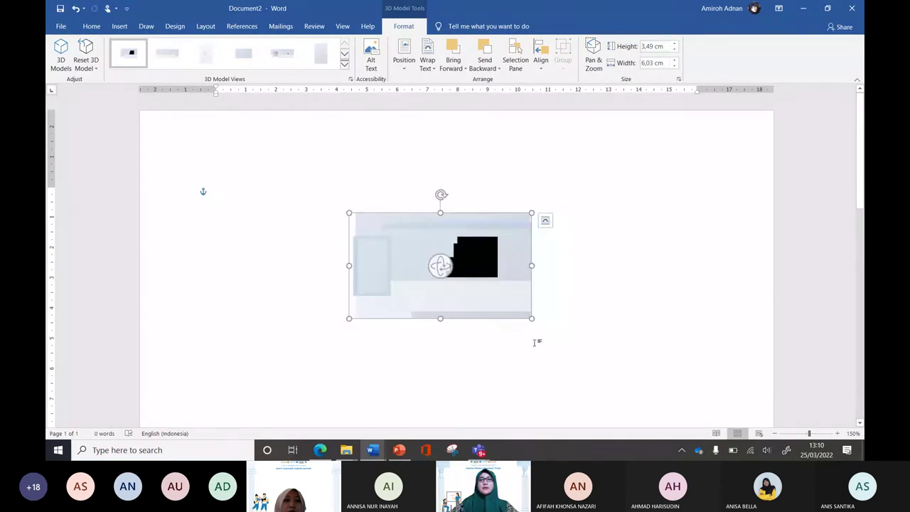
left_click_drag(532, 319, 657, 391)
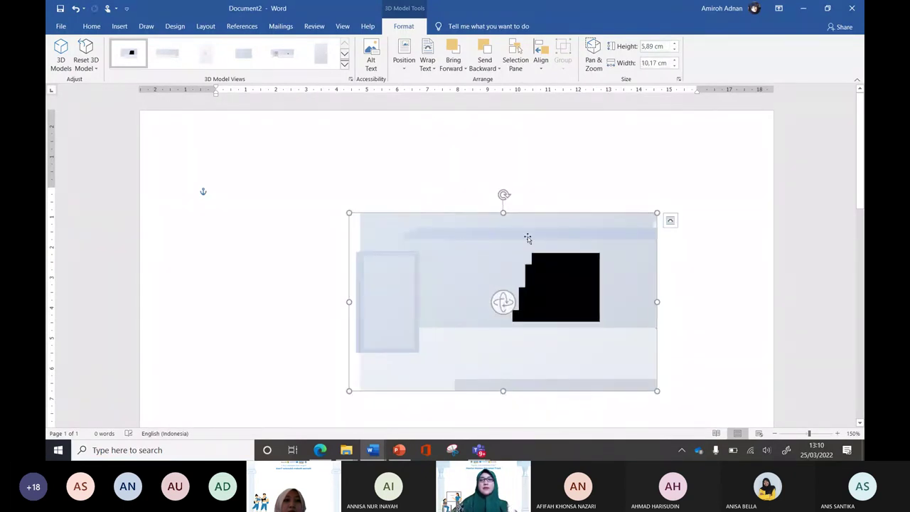
left_click_drag(528, 215, 499, 195)
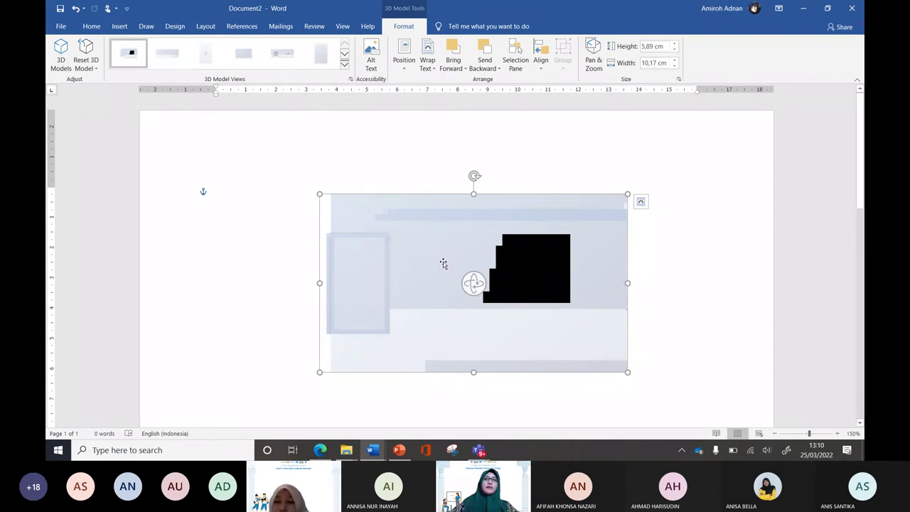
Rotate the living room model slightly in 3D and adjust its view within the frame using Pan & Zoom
left_click_drag(443, 264, 471, 176)
left_click_drag(471, 285, 474, 284)
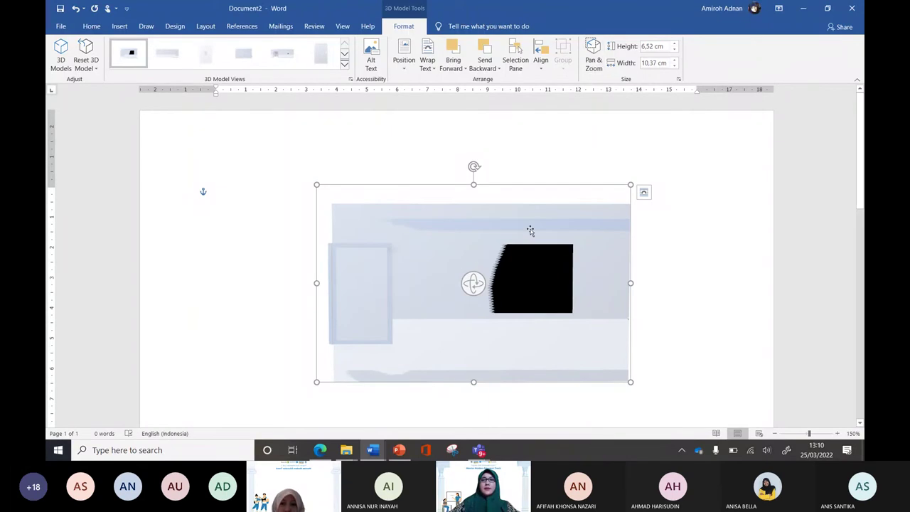
scroll(530, 230, "down", 1)
left_click(592, 56)
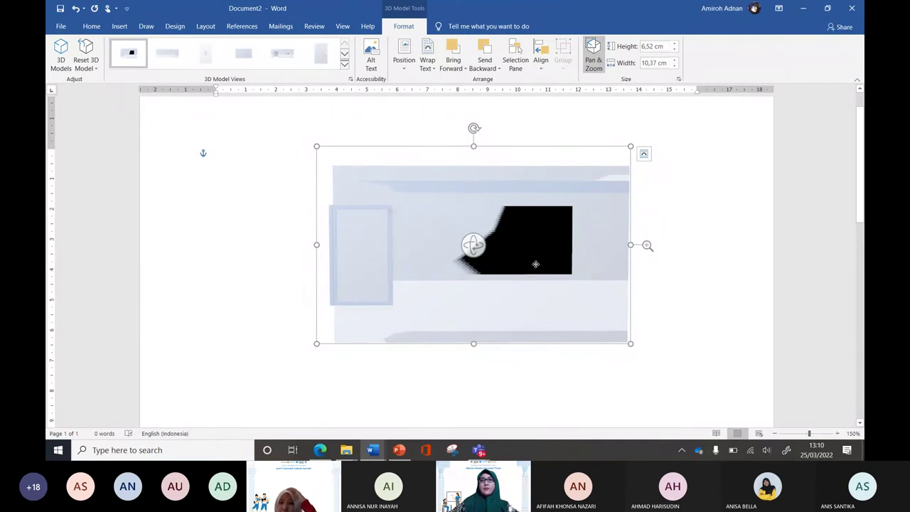
mouse_move(536, 263)
left_mouse_down()
mouse_move(468, 256)
mouse_move(462, 270)
mouse_move(469, 254)
mouse_move(569, 299)
mouse_move(672, 193)
mouse_move(680, 238)
mouse_move(656, 302)
mouse_move(421, 349)
mouse_move(408, 344)
mouse_move(499, 271)
left_mouse_up()
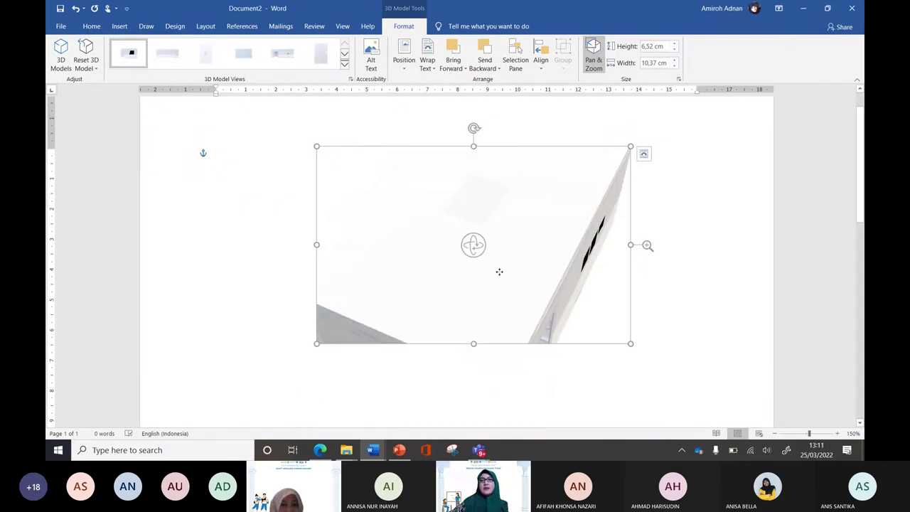
Shrink the living room model's frame to about 5.14 by 8.17 cm and rotate the model to an angled wall view
left_click_drag(629, 344, 565, 301)
left_click_drag(442, 225, 500, 220)
mouse_move(440, 226)
left_mouse_down()
mouse_move(453, 191)
mouse_move(438, 224)
left_mouse_up()
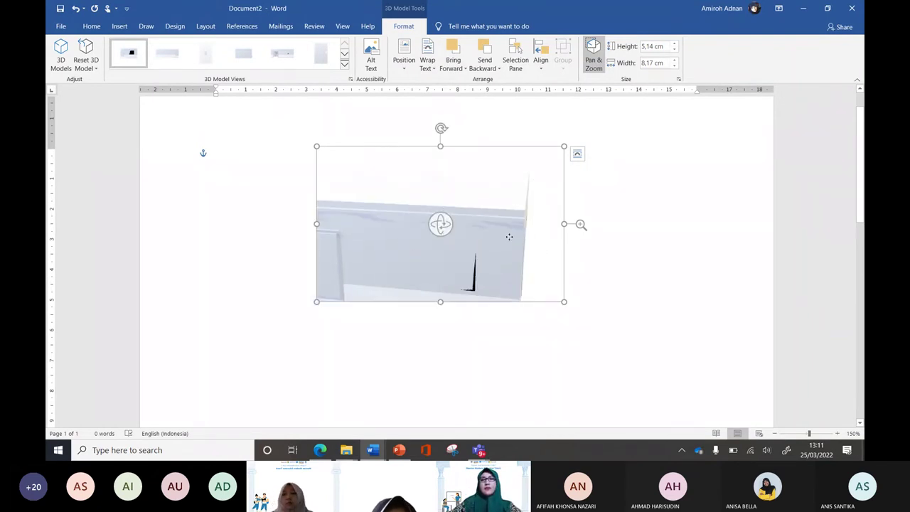
left_click_drag(524, 250, 543, 238)
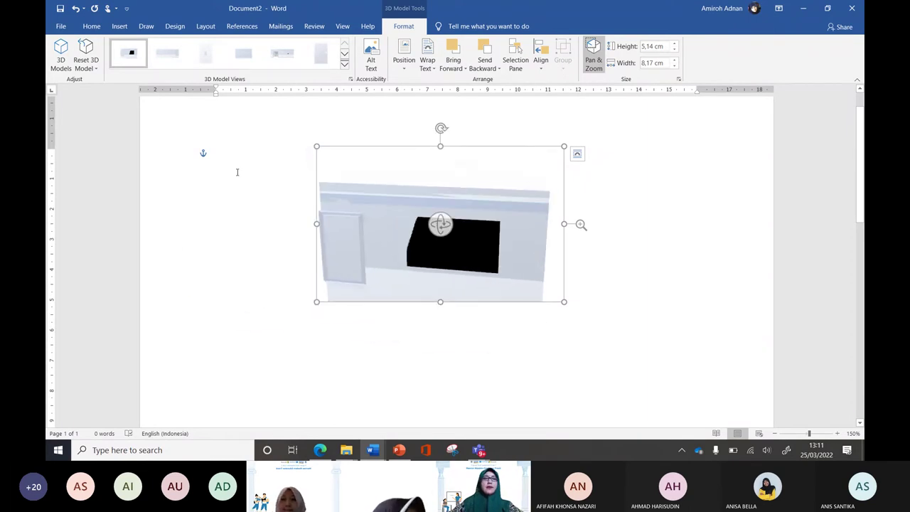
Reset the living room model's formatting with Reset 3D Model, and restore its original size with Reset 3D Model and Size
left_click(94, 69)
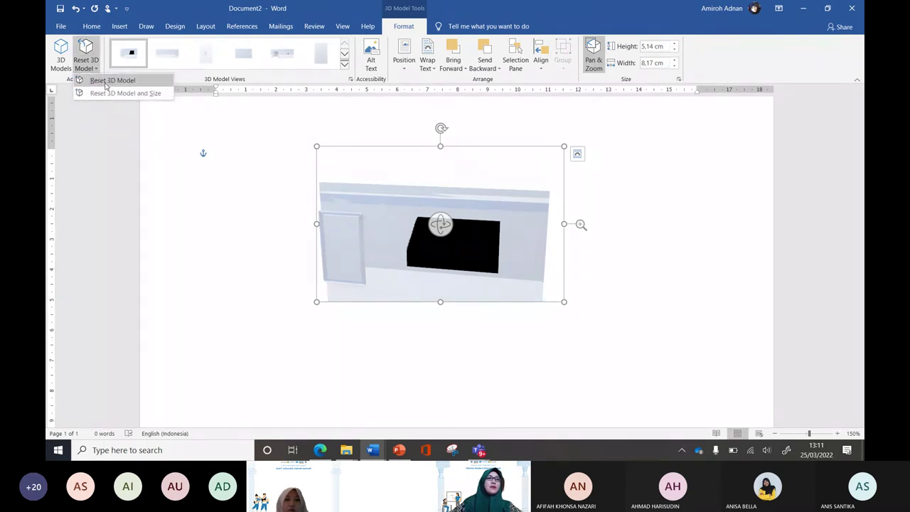
left_click(108, 84)
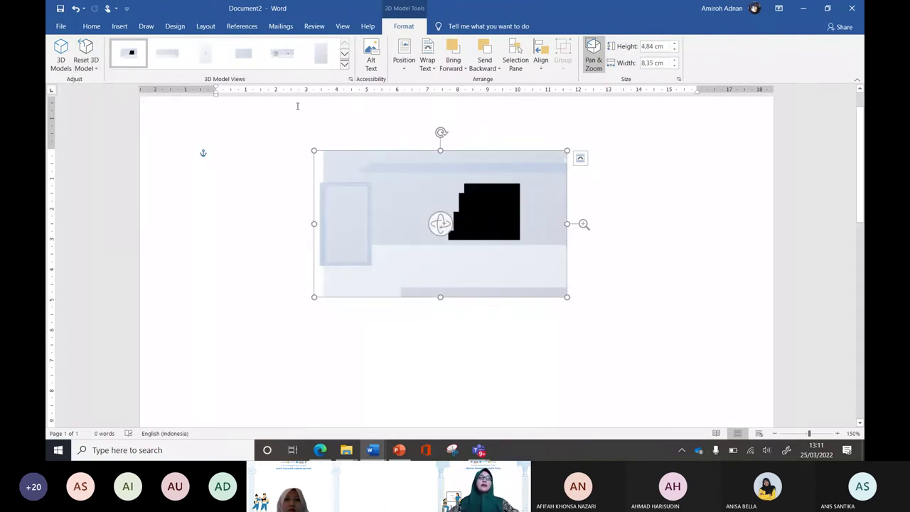
left_click(94, 69)
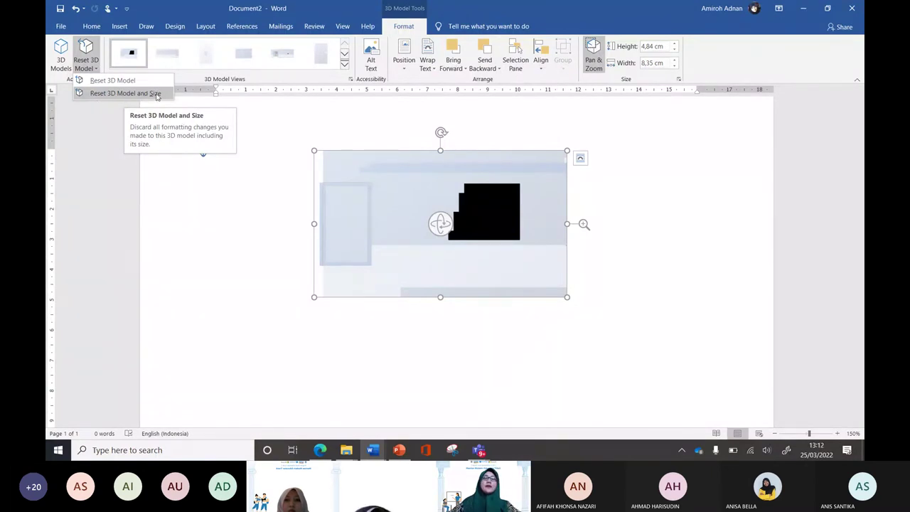
left_click(125, 93)
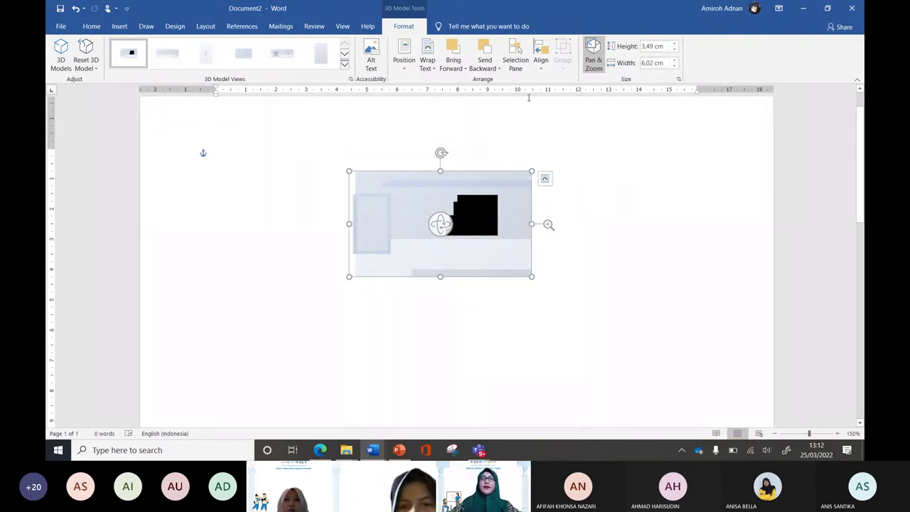
left_click(86, 64)
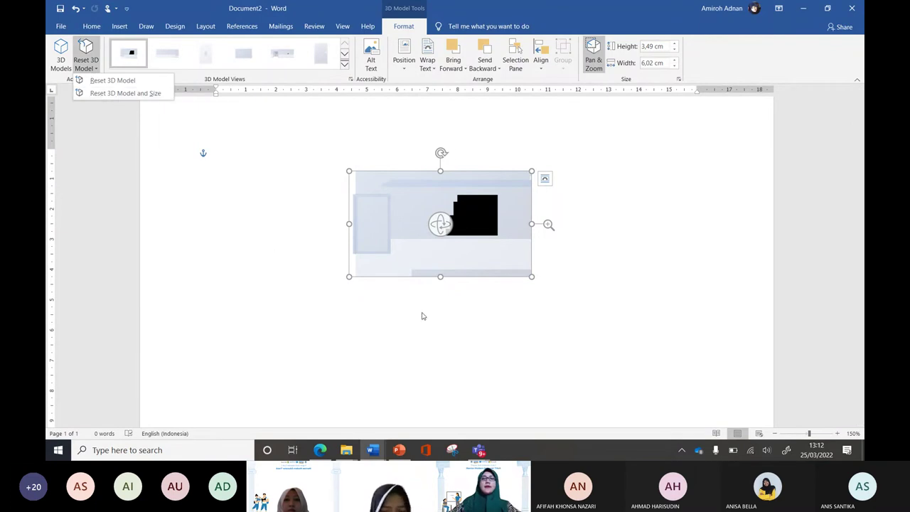
left_click(615, 179)
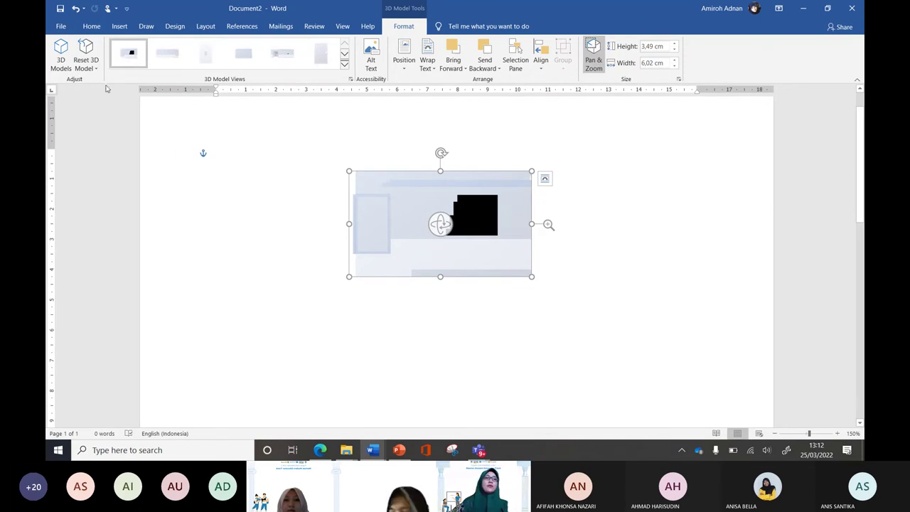
Insert the cottage_fbx 3D model from the 53-cottage_fbx folder in Downloads and place it below the living room model
left_click(60, 56)
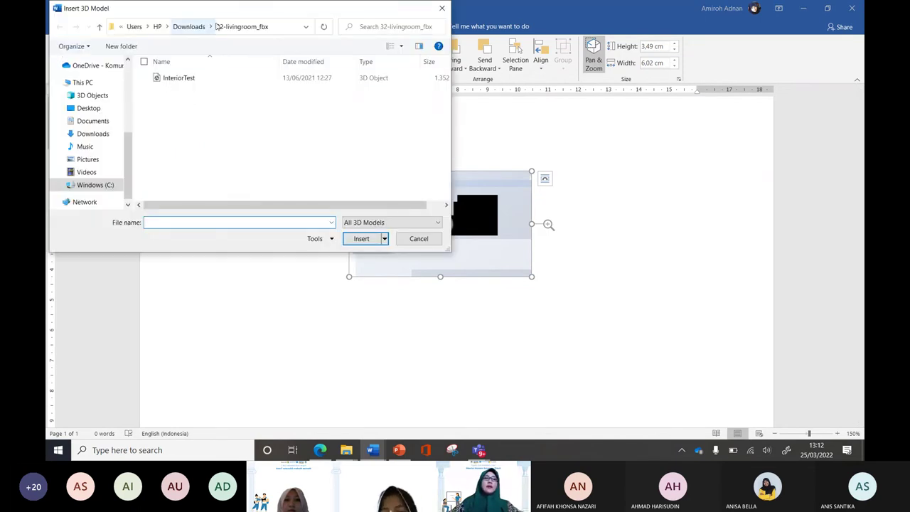
left_click(192, 29)
double_click(188, 115)
double_click(189, 78)
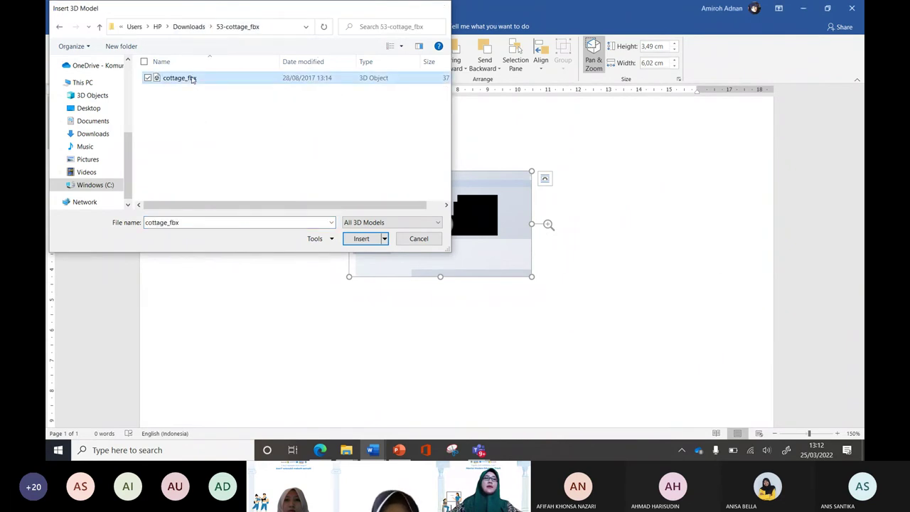
left_click_drag(380, 193, 509, 348)
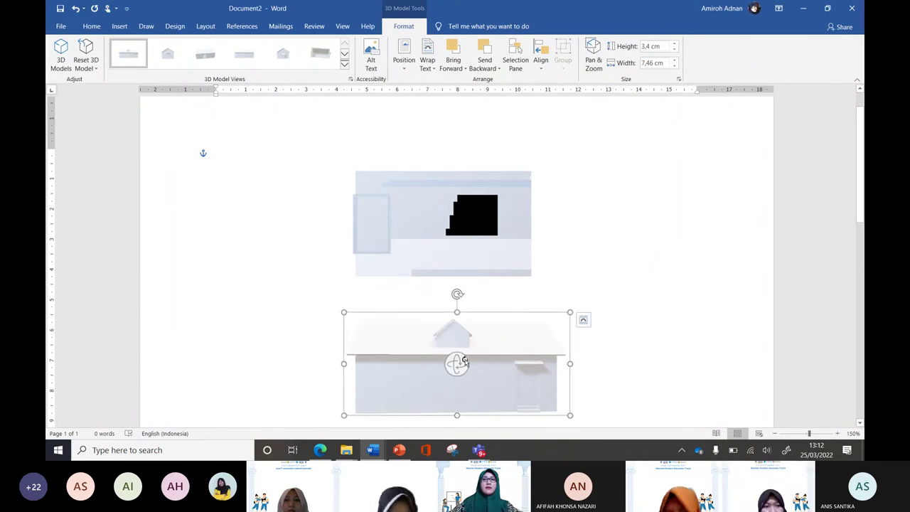
Rotate the cottage model in 3D to show its front and side walls, and leave it selected
scroll(567, 331, "down", 2)
left_click_drag(462, 294, 687, 291)
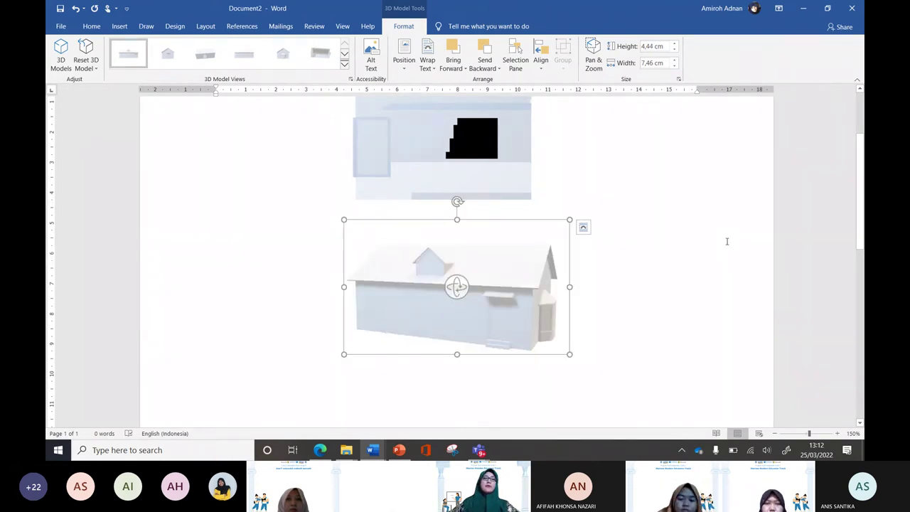
left_click(726, 241)
left_click(462, 338)
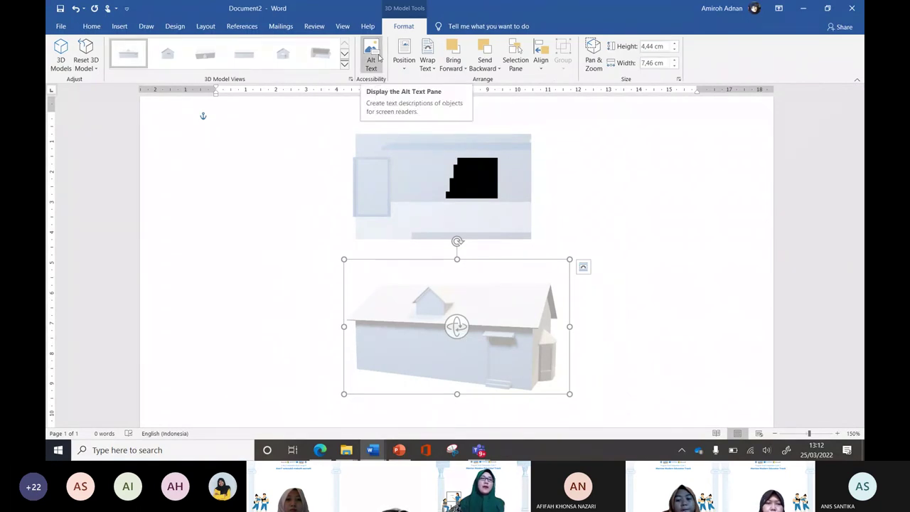
Try several preset 3D views on the cottage model, ending with Above Front Left, and rotate it slightly by hand
left_click(344, 64)
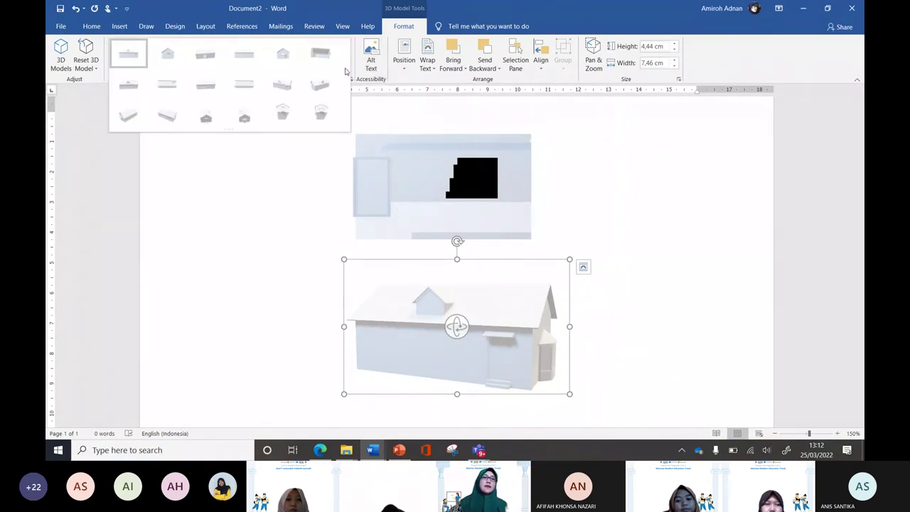
left_click(297, 83)
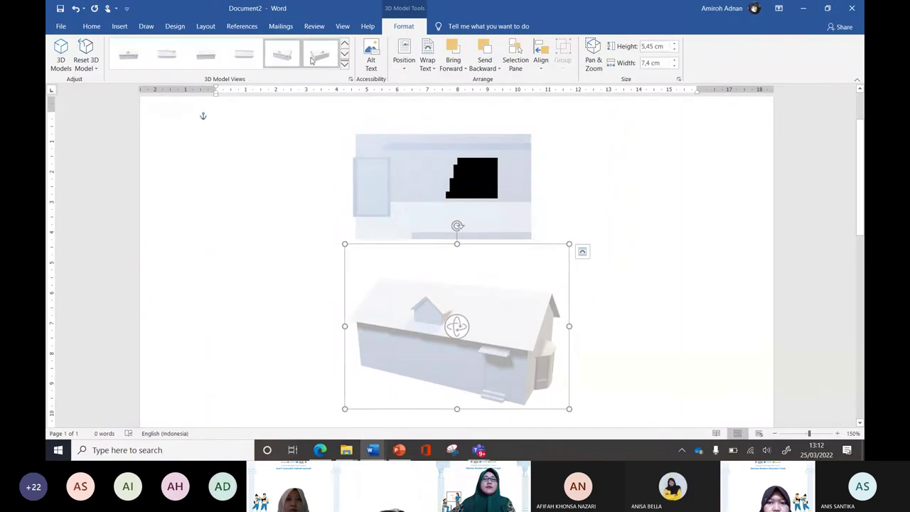
left_click(311, 60)
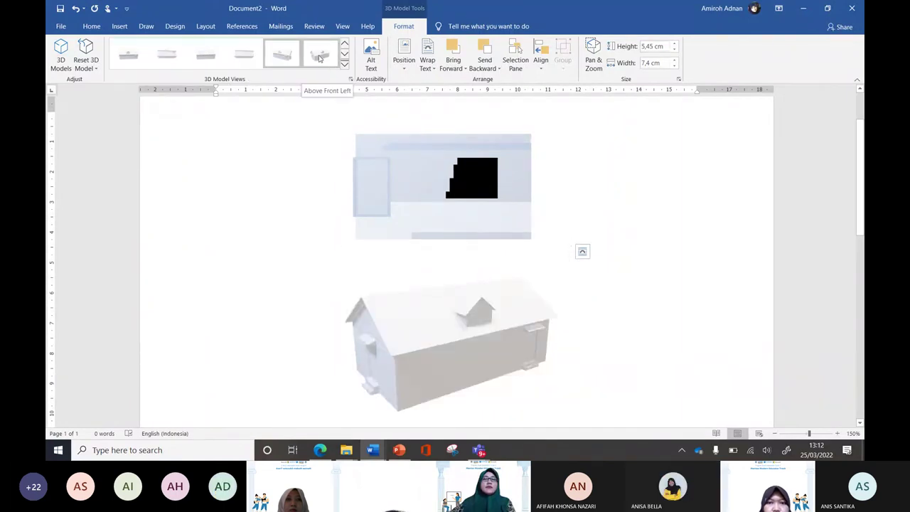
left_click(240, 57)
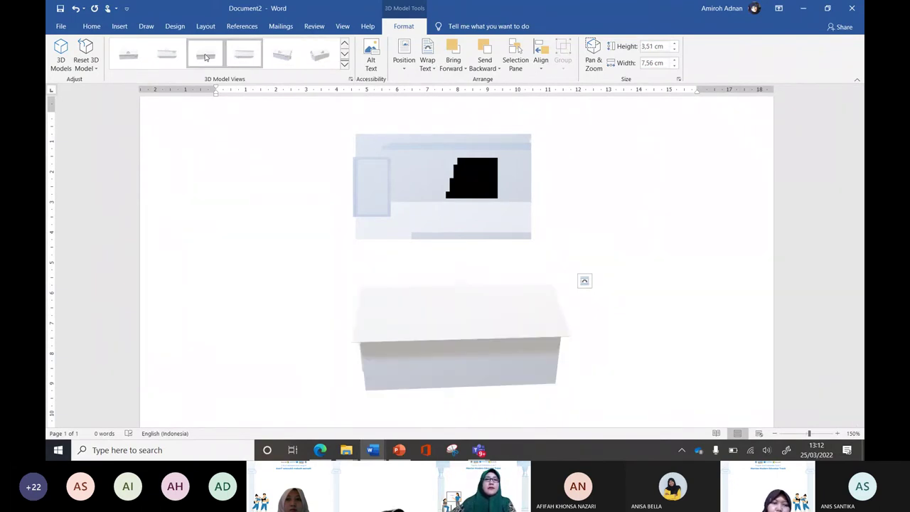
left_click(166, 54)
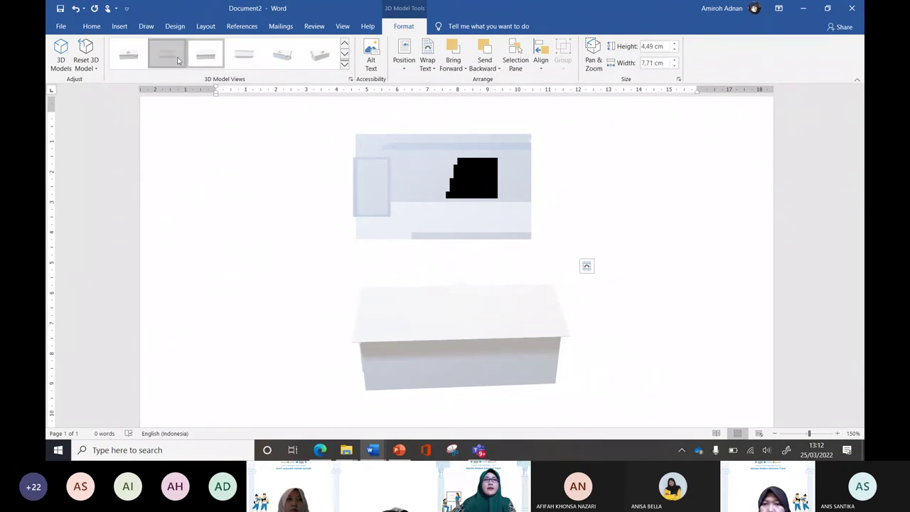
left_click(323, 63)
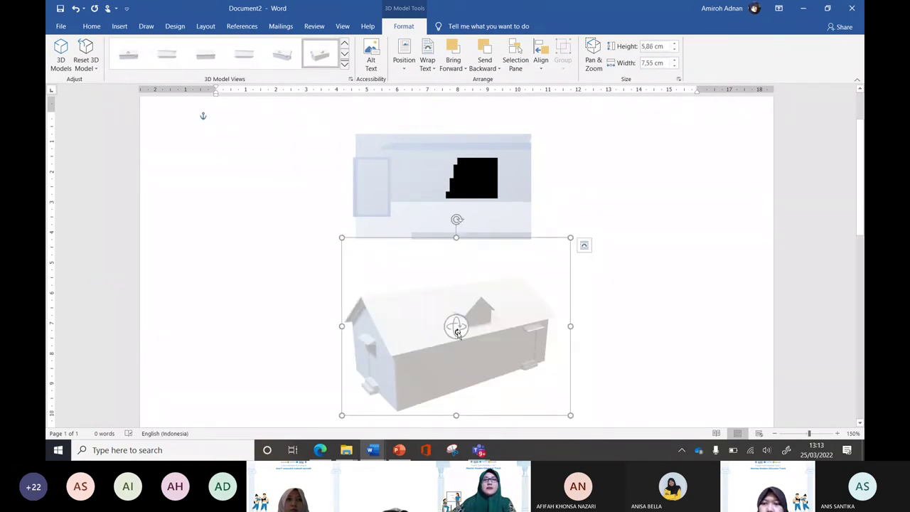
mouse_move(457, 328)
left_mouse_down()
mouse_move(494, 329)
mouse_move(454, 362)
mouse_move(396, 327)
mouse_move(482, 290)
mouse_move(533, 312)
mouse_move(530, 323)
mouse_move(444, 334)
left_mouse_up()
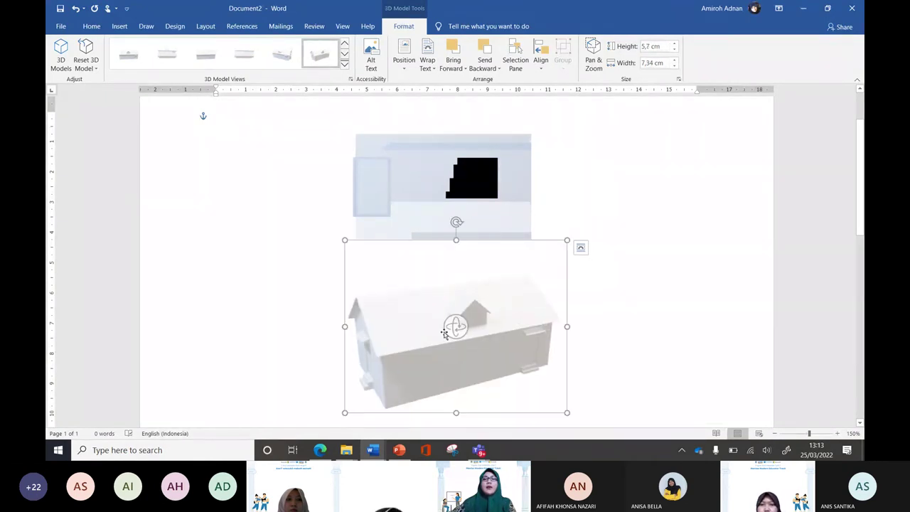
Apply a preset raised corner view showing the cottage's bay-window end and plain long wall, and move the cottage clear of the living room model
left_click(276, 57)
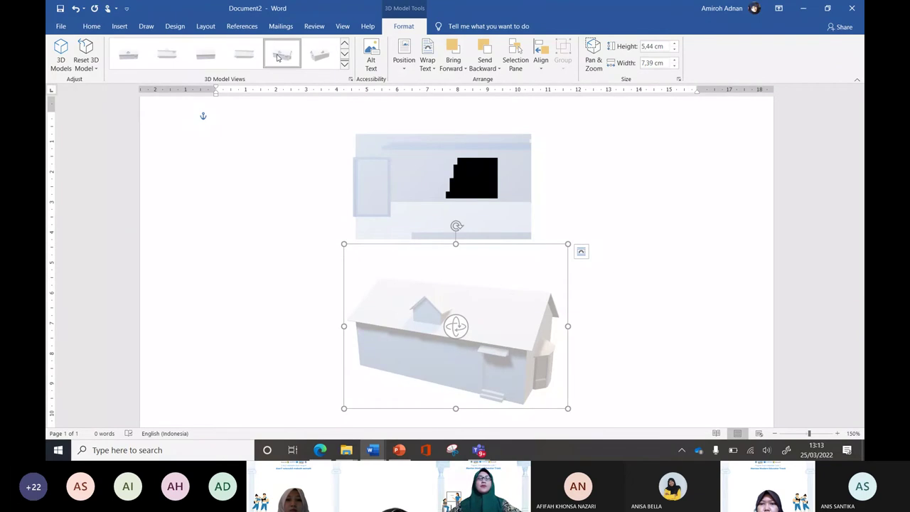
left_click(217, 61)
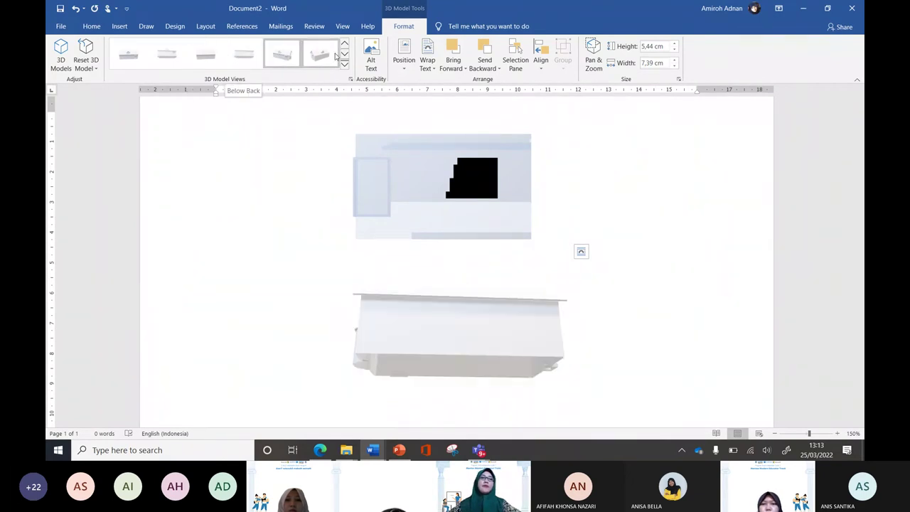
left_click(134, 60)
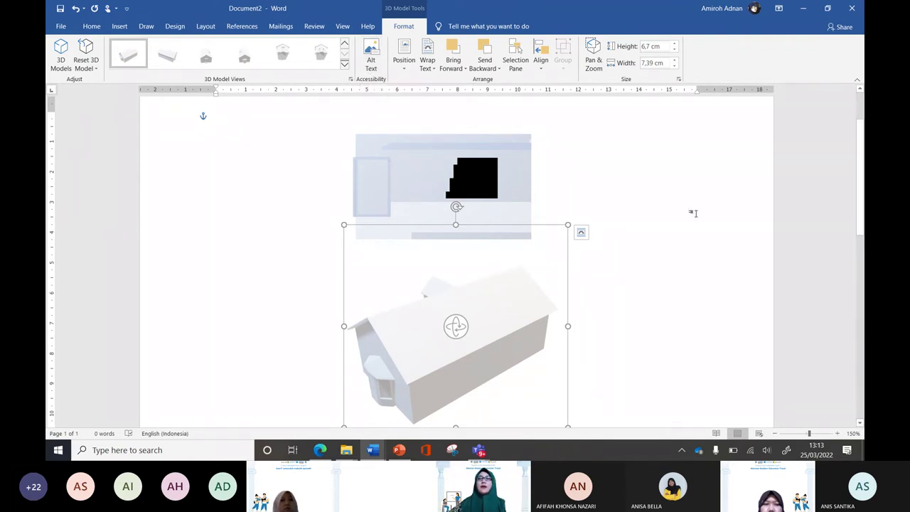
scroll(640, 216, "down", 2)
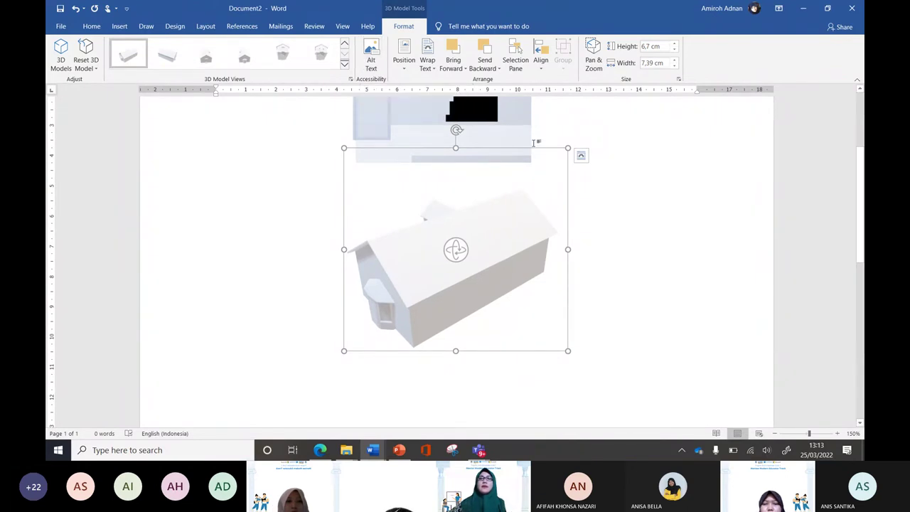
left_click_drag(533, 146, 526, 191)
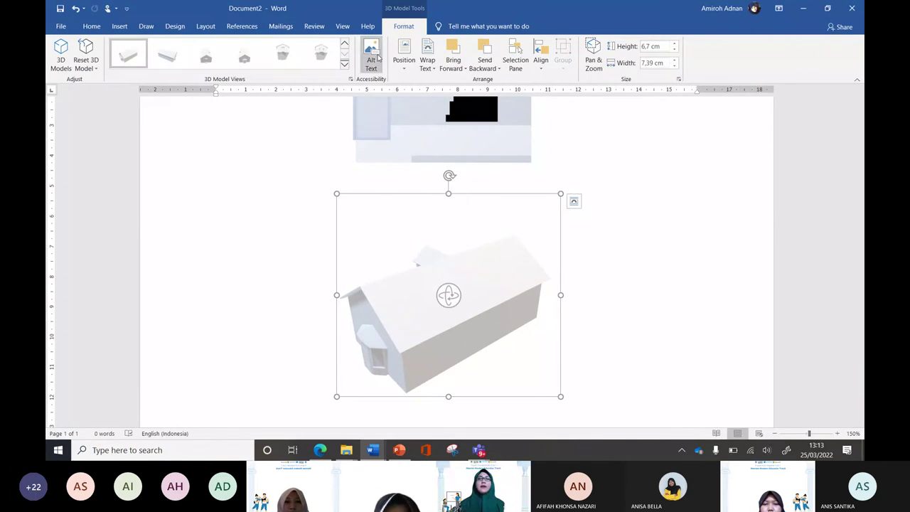
Reselect the cottage model and open its alt text settings
left_click(631, 206)
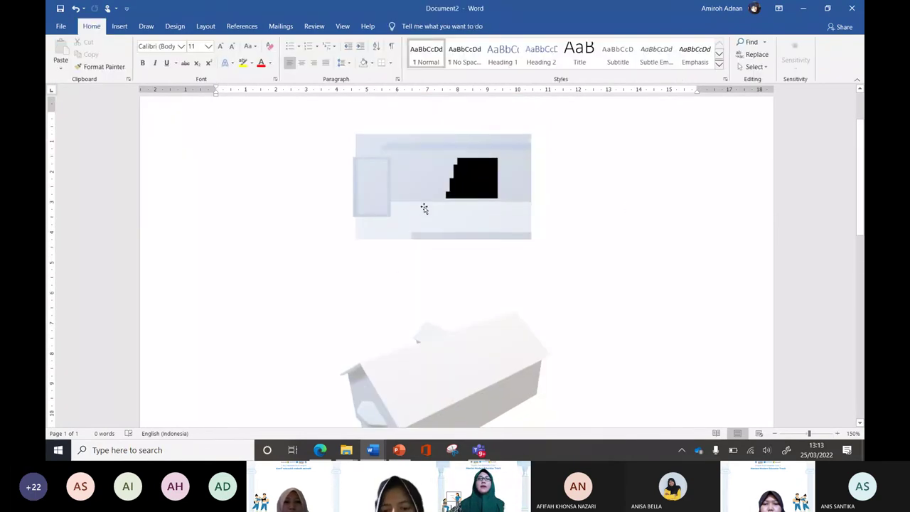
left_click(462, 339)
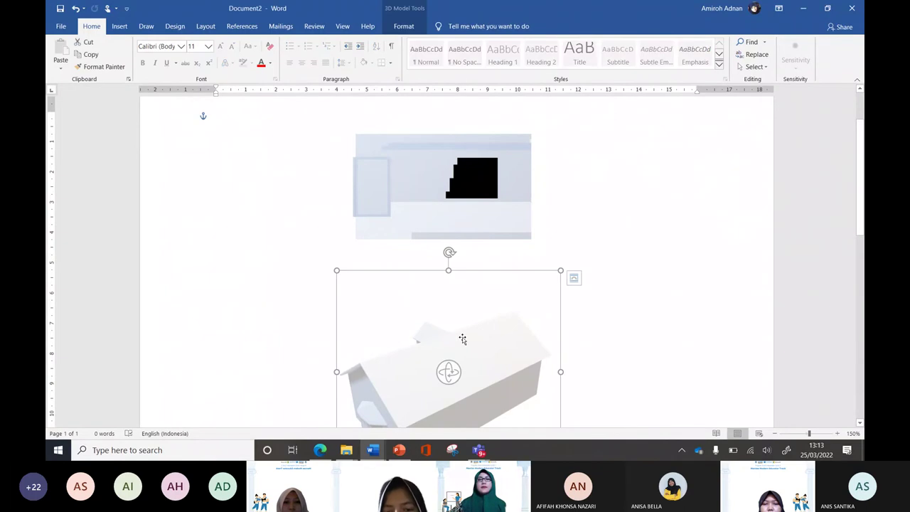
scroll(669, 238, "down", 3)
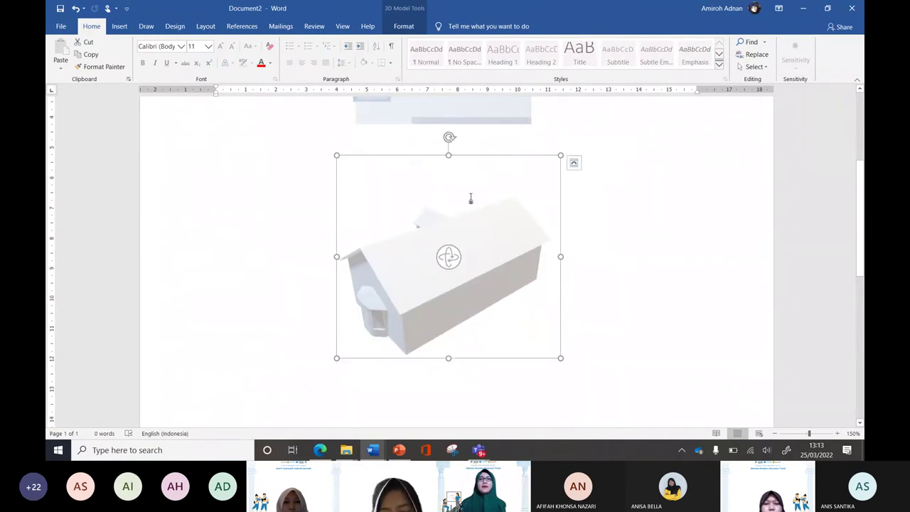
right_click(561, 243)
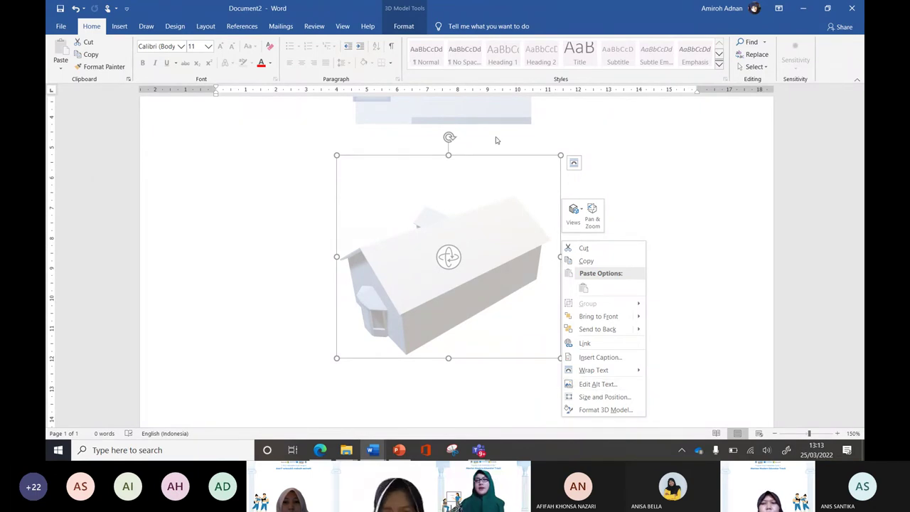
left_click(403, 29)
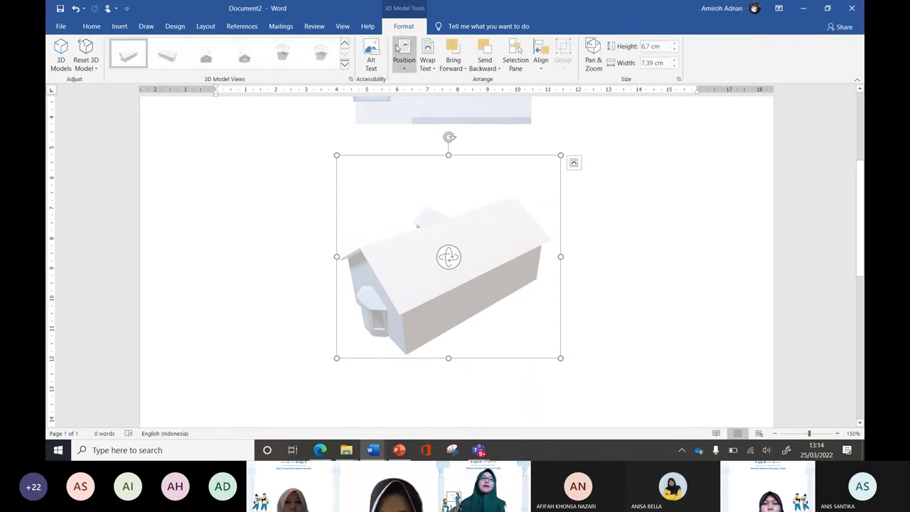
left_click(371, 64)
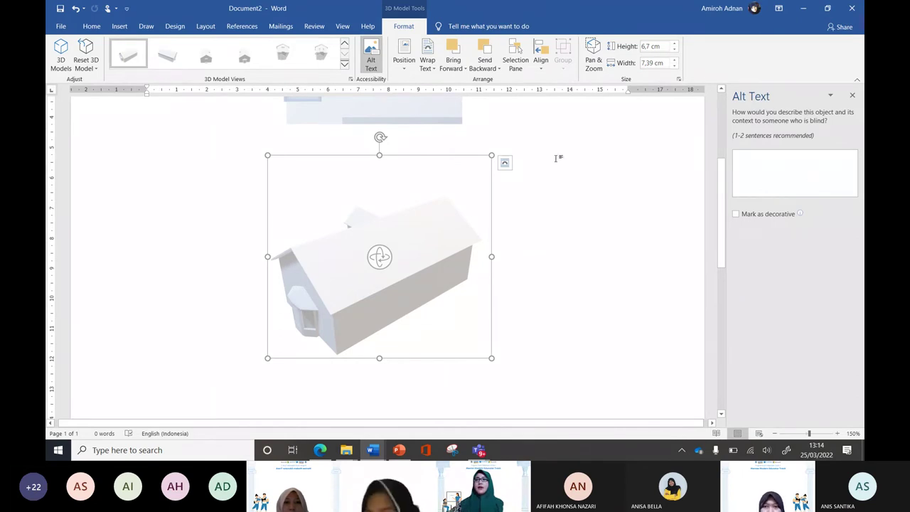
Enter "Cottage impian" as the cottage model's alt text description
left_click(819, 163)
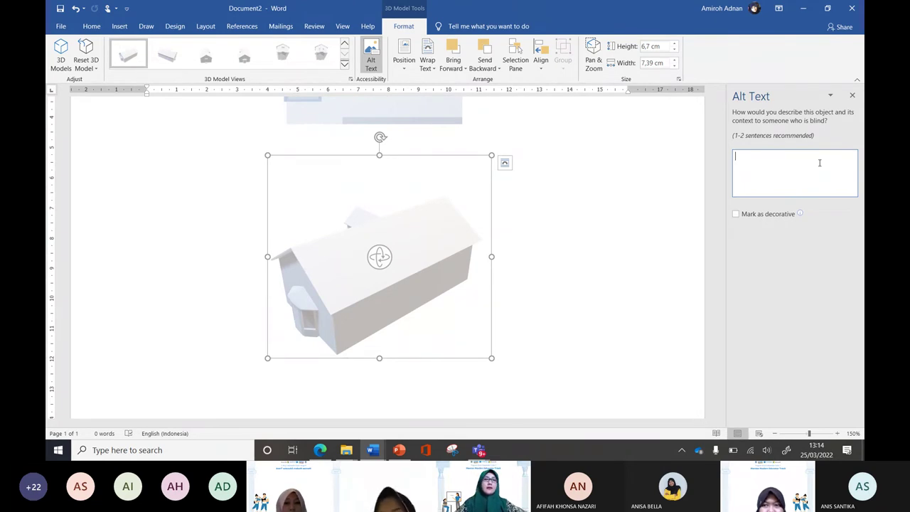
type("c")
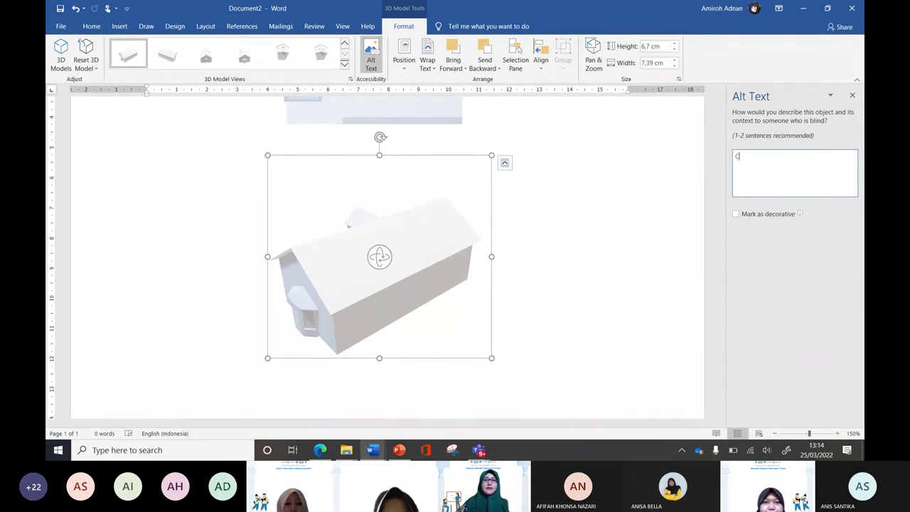
type("ottage")
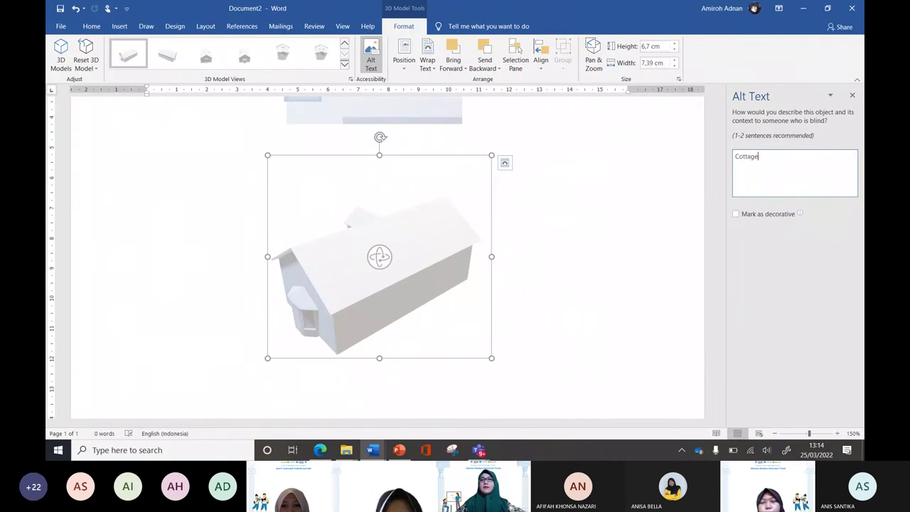
type(" impian")
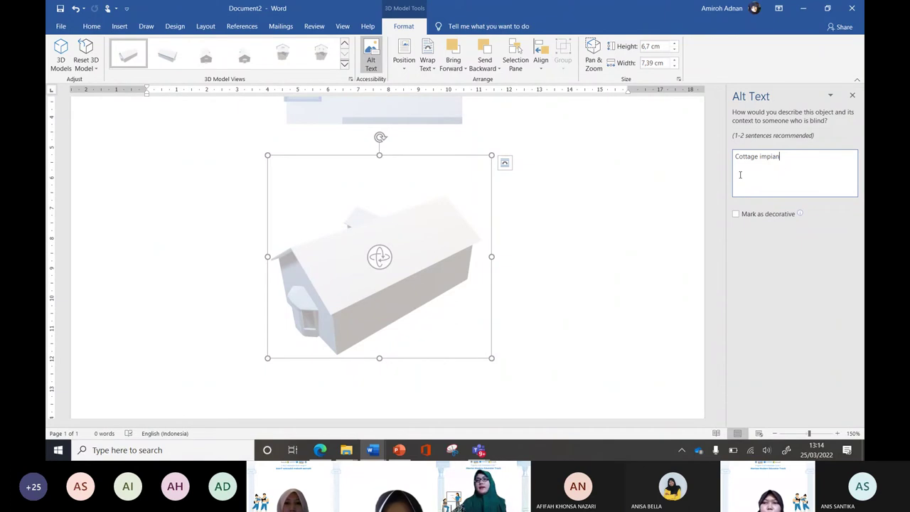
Toggle the cottage's decorative setting on and off, clear its alt text description, and mark the model as decorative
left_click(736, 215)
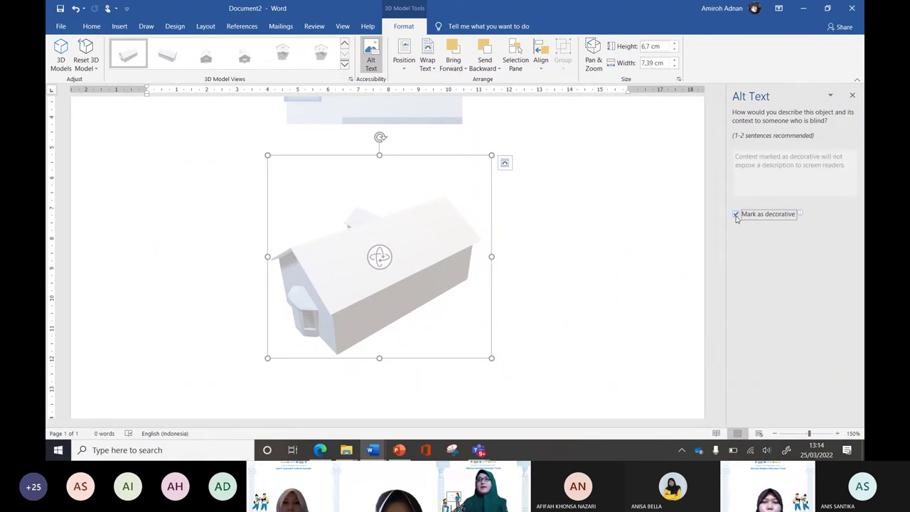
left_click(741, 215)
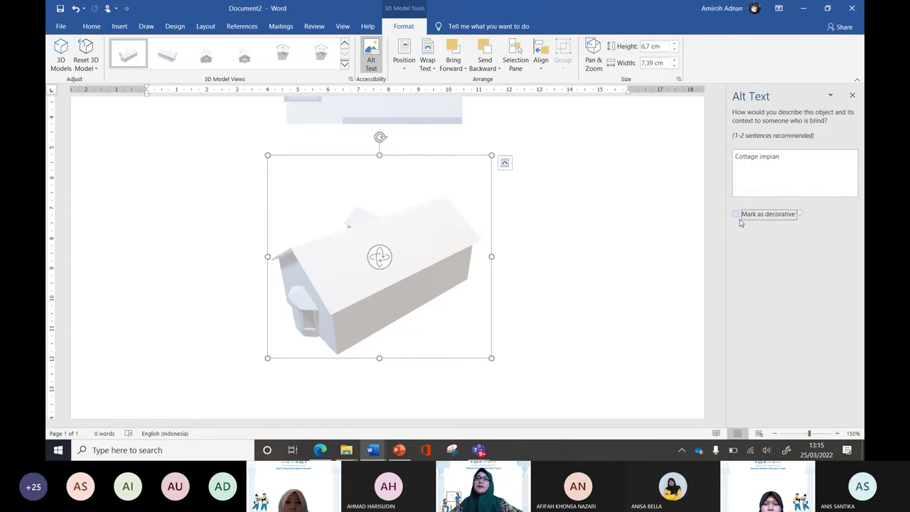
triple_click(809, 158)
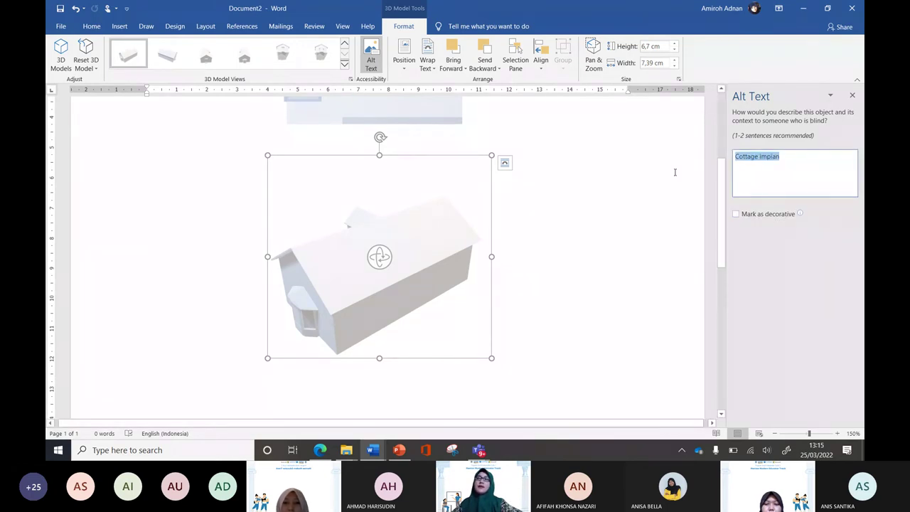
key("BackSpace")
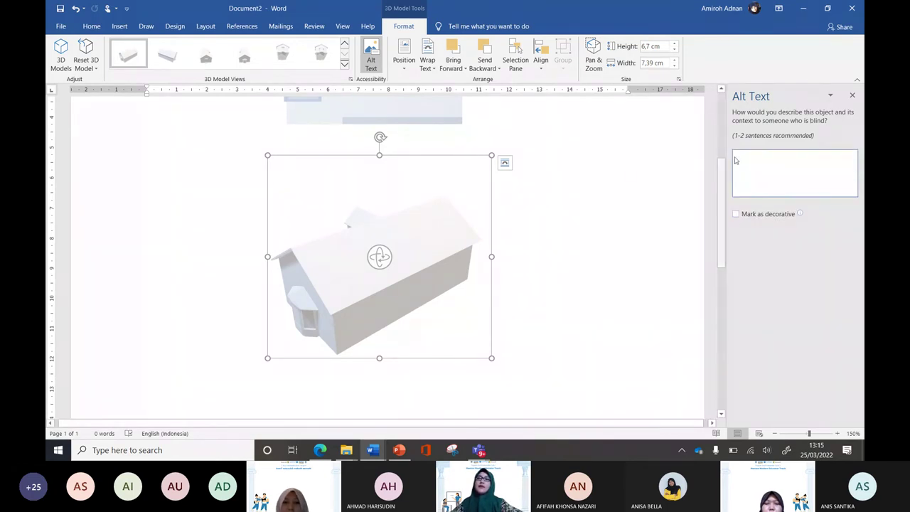
left_click(736, 214)
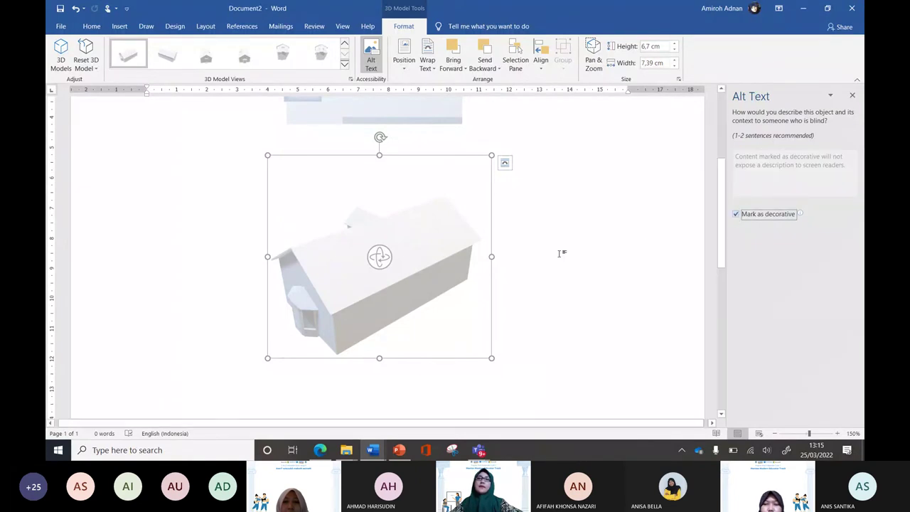
Deselect and reselect the cottage model to check its decorative setting, and close the alt text settings
scroll(596, 212, "up", 1)
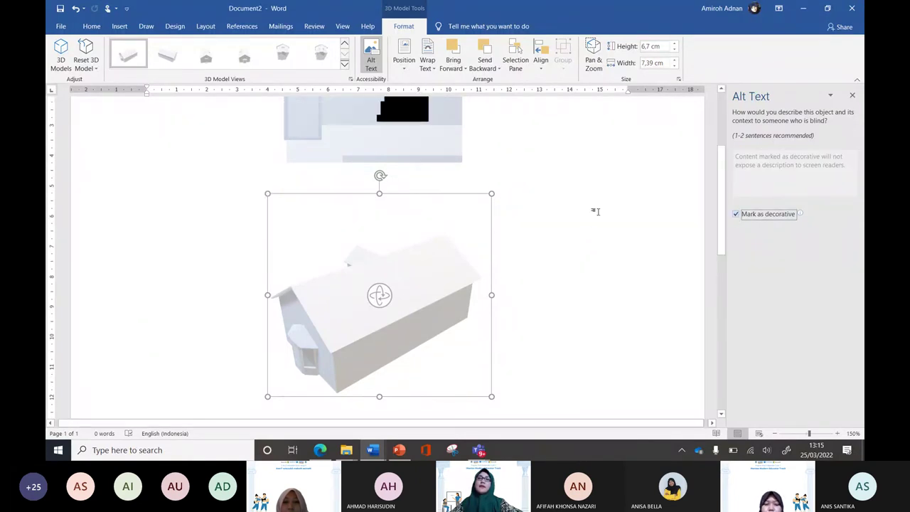
scroll(595, 211, "up", 2)
left_click(596, 211)
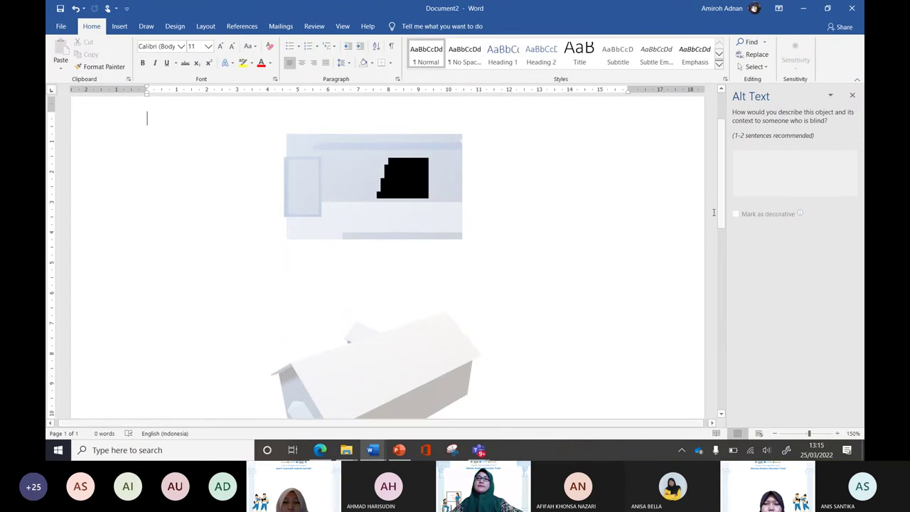
scroll(588, 245, "down", 2)
scroll(588, 245, "down", 1)
left_click(391, 244)
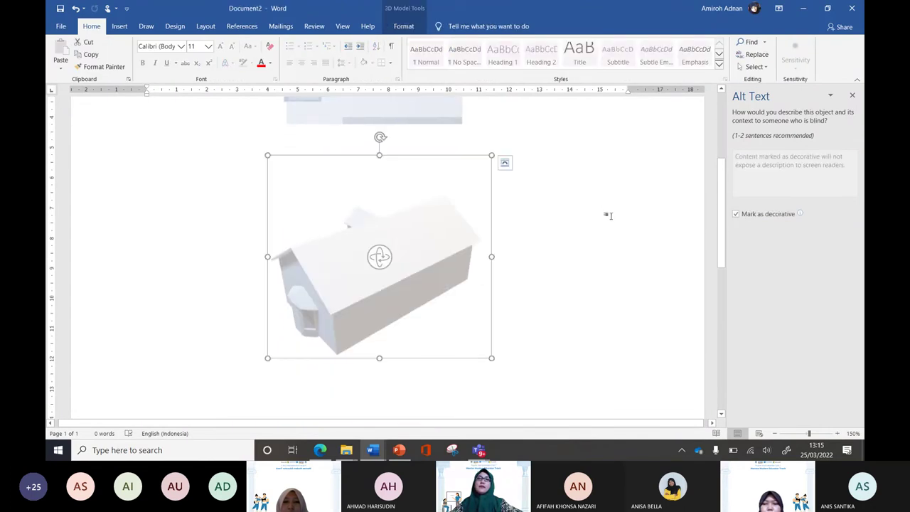
left_click(608, 214)
scroll(585, 229, "up", 2)
scroll(591, 230, "down", 1)
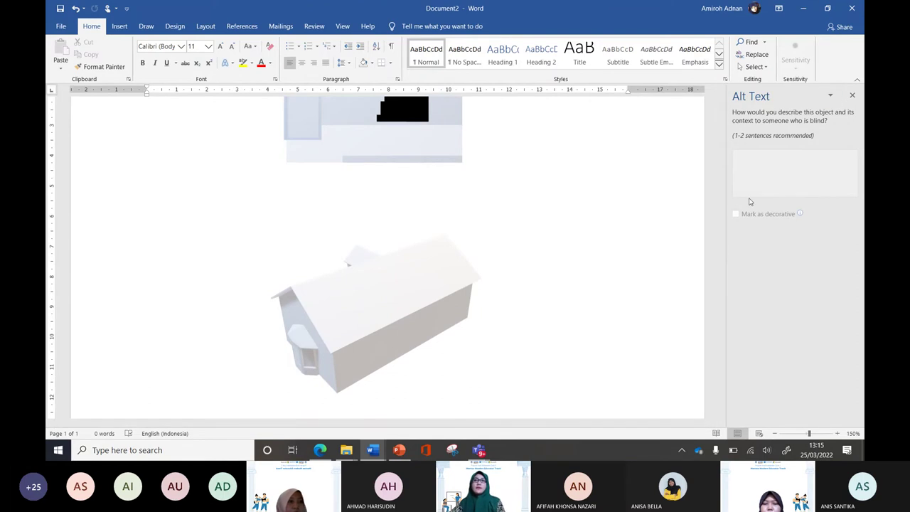
left_click(852, 95)
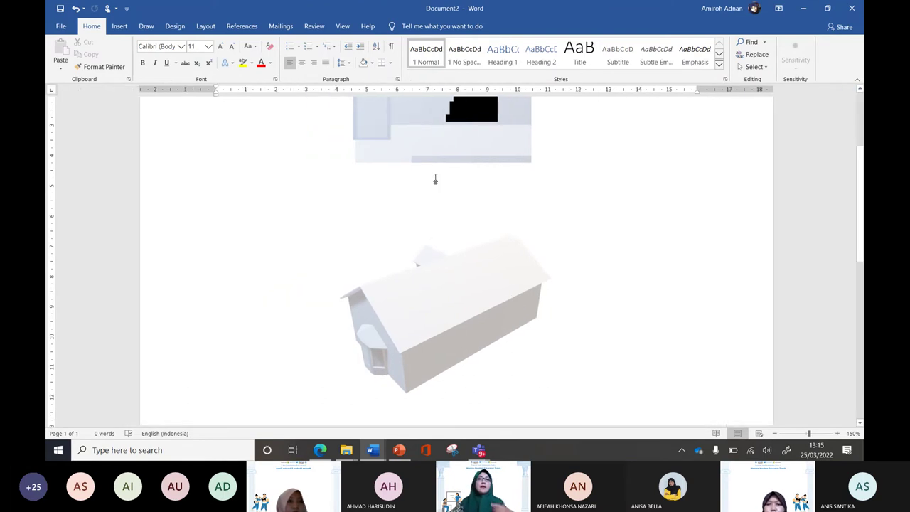
Delete the living room model above the cottage
left_click(448, 286)
left_click(404, 26)
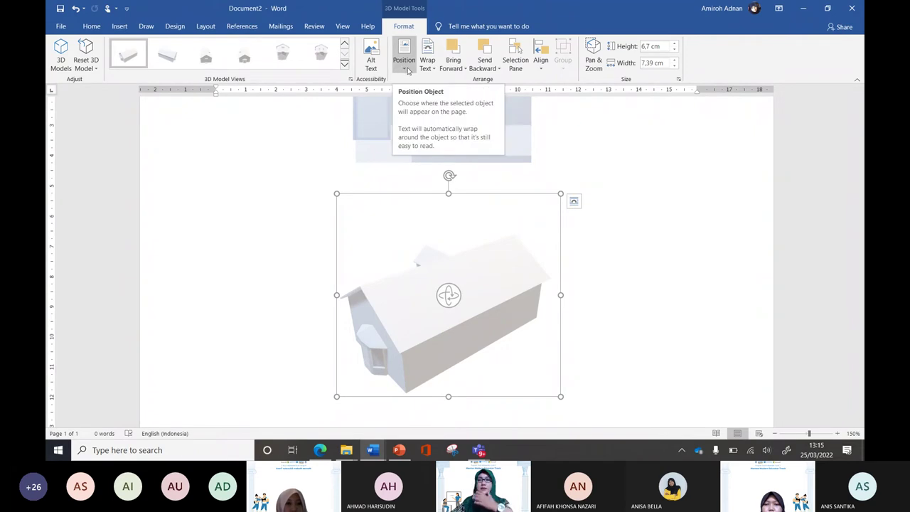
scroll(474, 187, "up", 1)
left_click(473, 187)
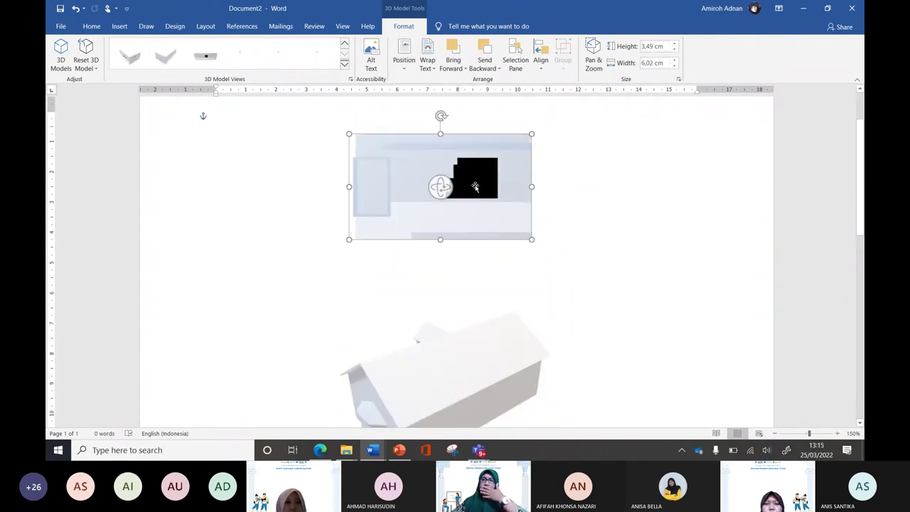
key("Delete")
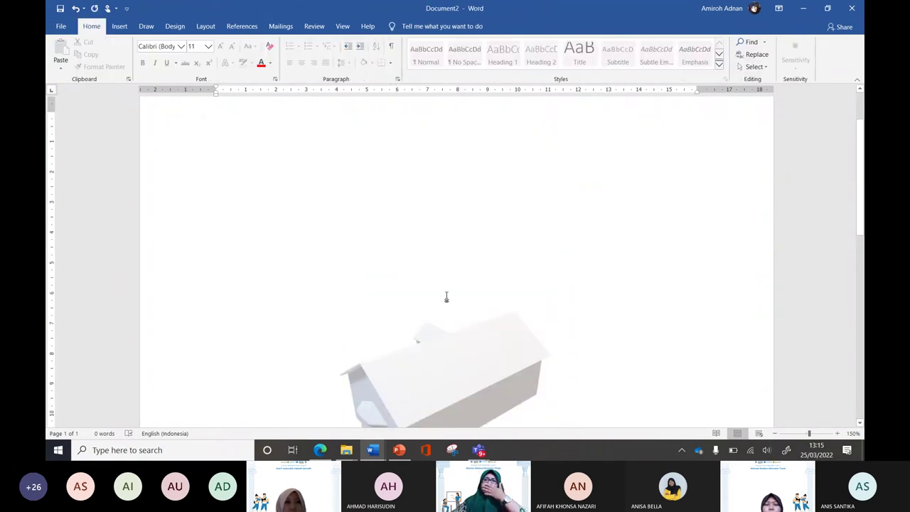
Select the cottage model, and open and close the Windows microphone privacy settings
left_click(446, 297)
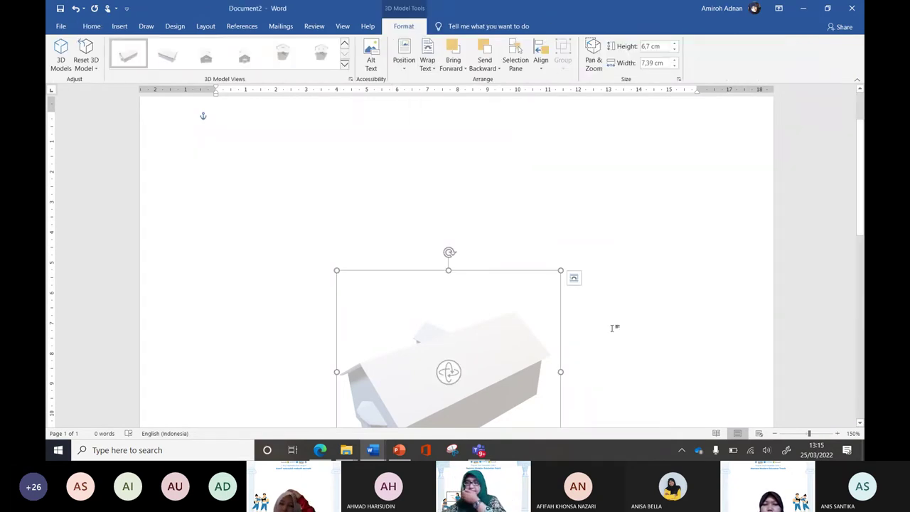
left_click(717, 451)
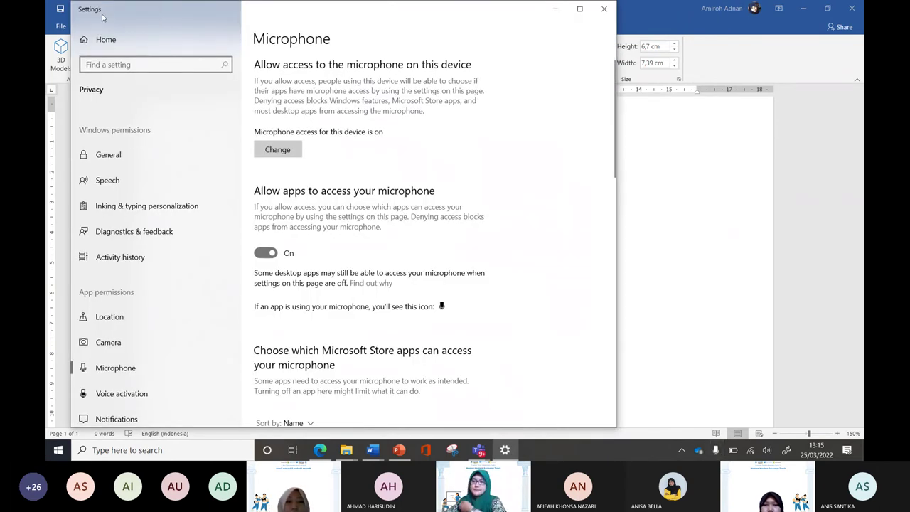
key("alt+F4")
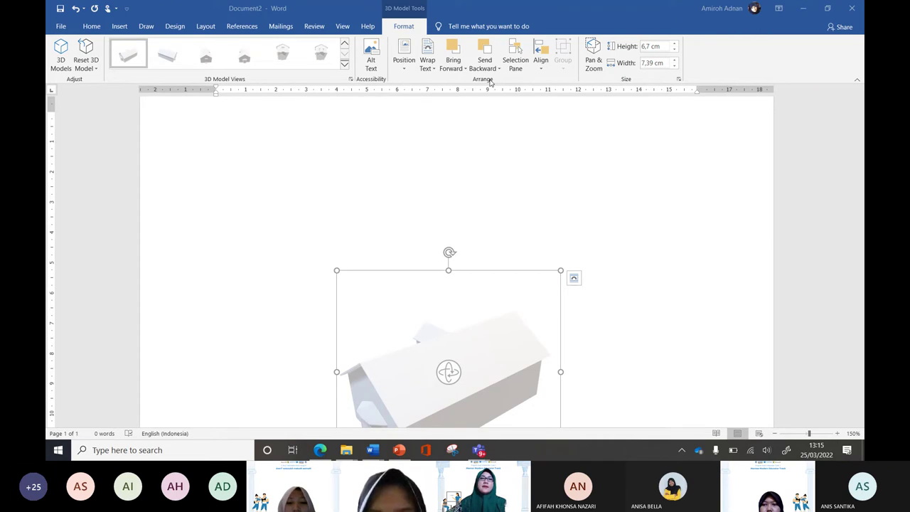
Position the cottage model at the middle centre of the page with square text wrapping and check the whole page
left_click(409, 72)
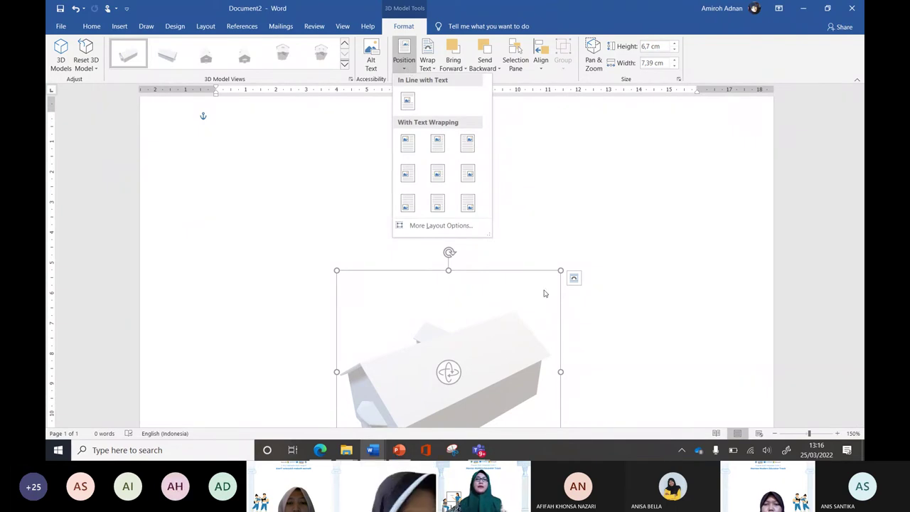
left_click(438, 174)
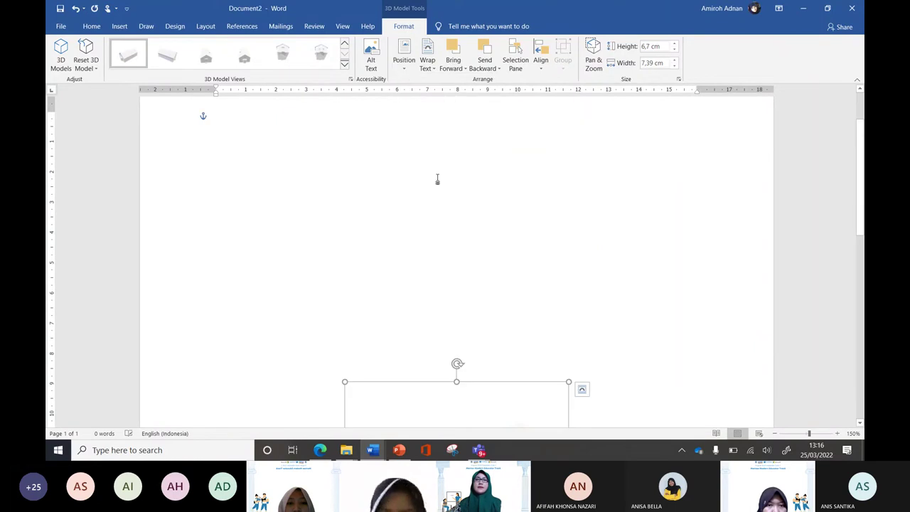
scroll(562, 201, "down", 5)
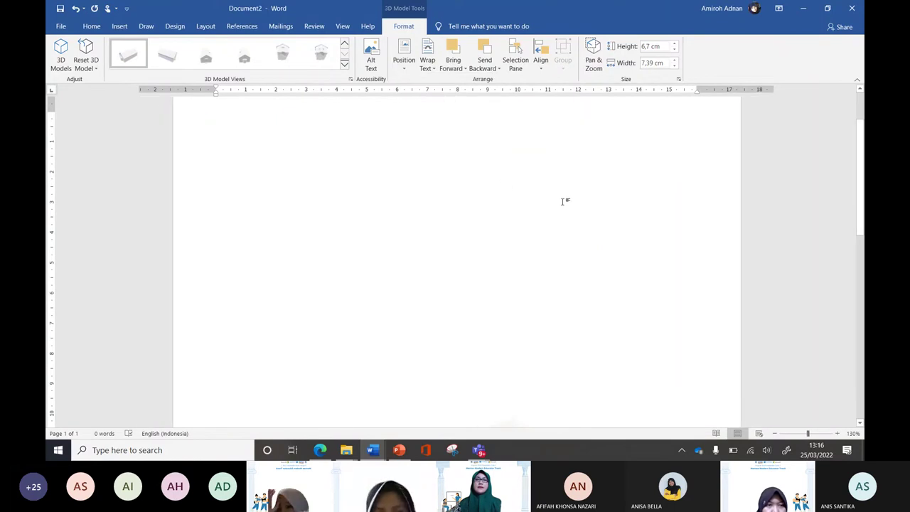
scroll(562, 201, "down", 5)
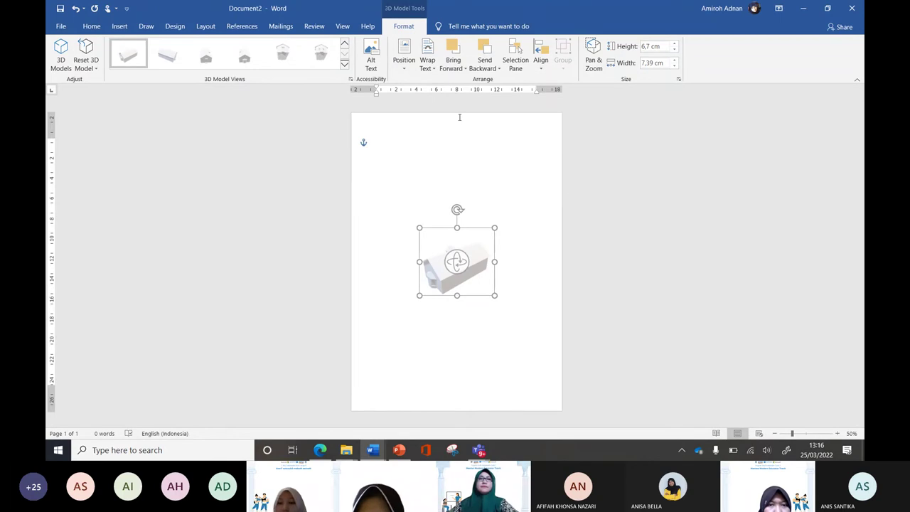
Try the cottage model at the top right position with square wrapping and return it to the middle centre
left_click(404, 58)
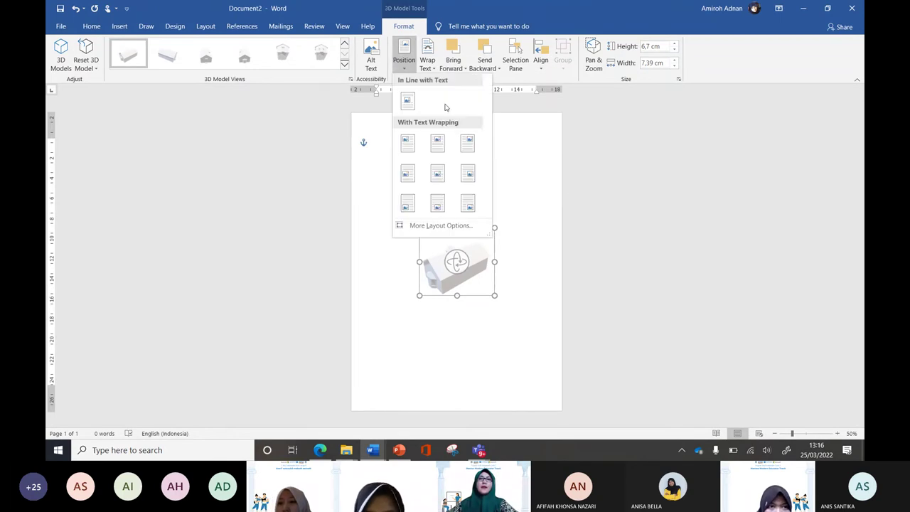
left_click(467, 144)
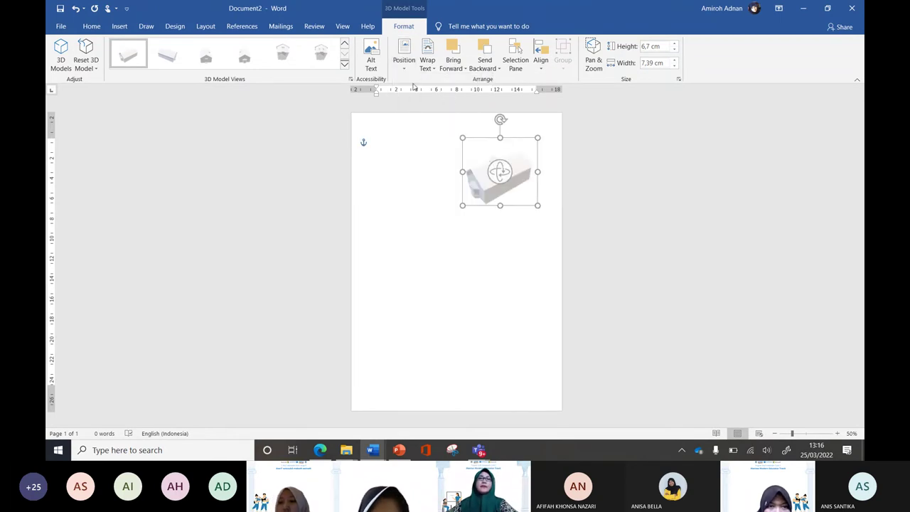
left_click(404, 55)
left_click(438, 174)
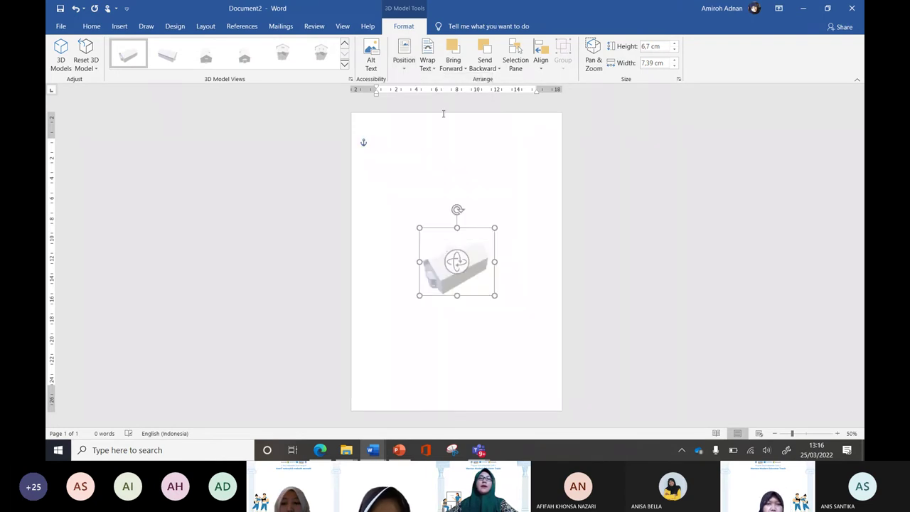
Apply Square text wrapping to the cottage model and set it to move with text
left_click(435, 69)
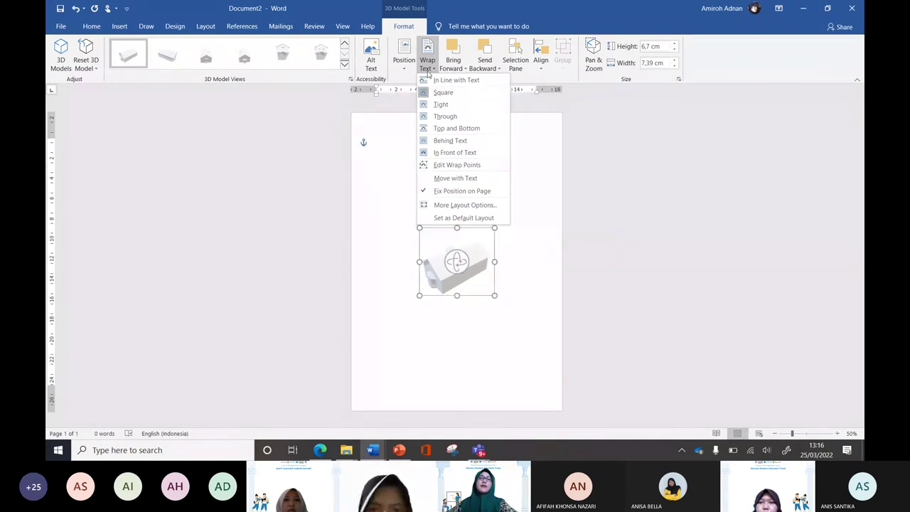
left_click(444, 91)
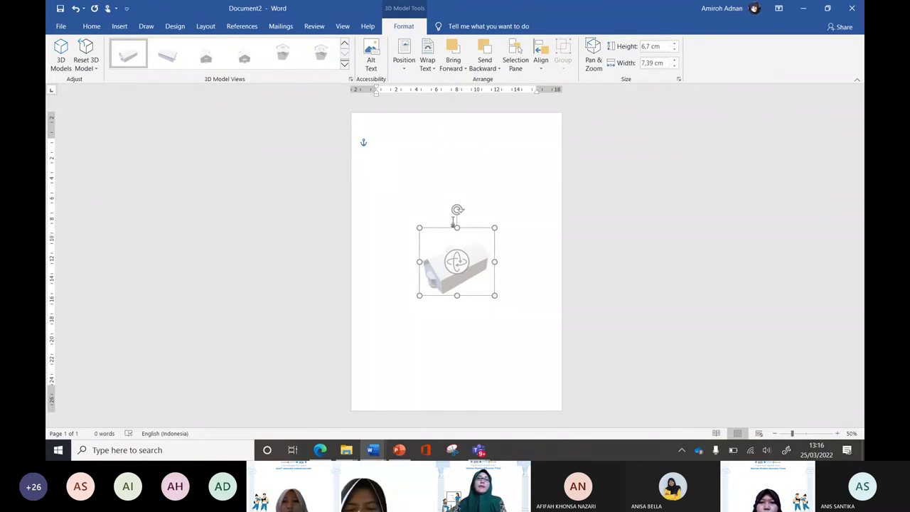
left_click(428, 61)
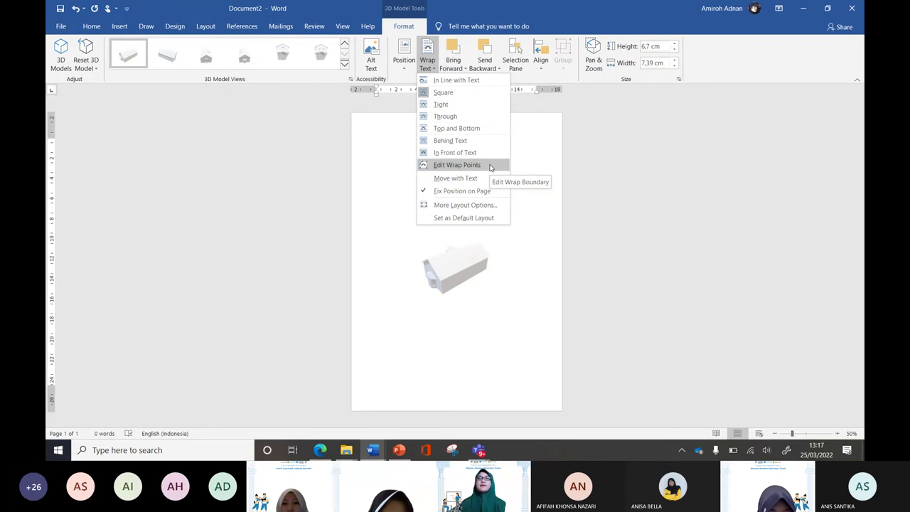
left_click(495, 261)
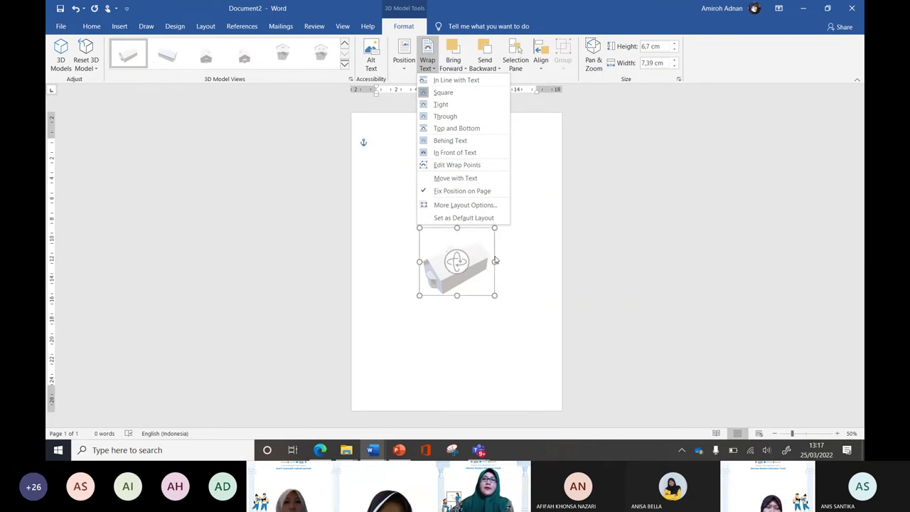
left_click_drag(495, 261, 495, 172)
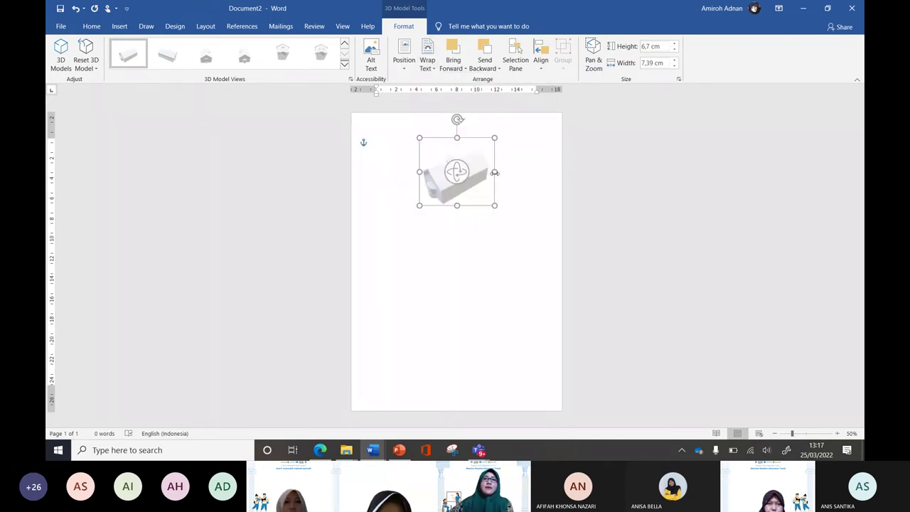
Try editing the cottage's wrap points, widening the model to about 7.92 cm and moving it down towards the page's middle
left_click(428, 55)
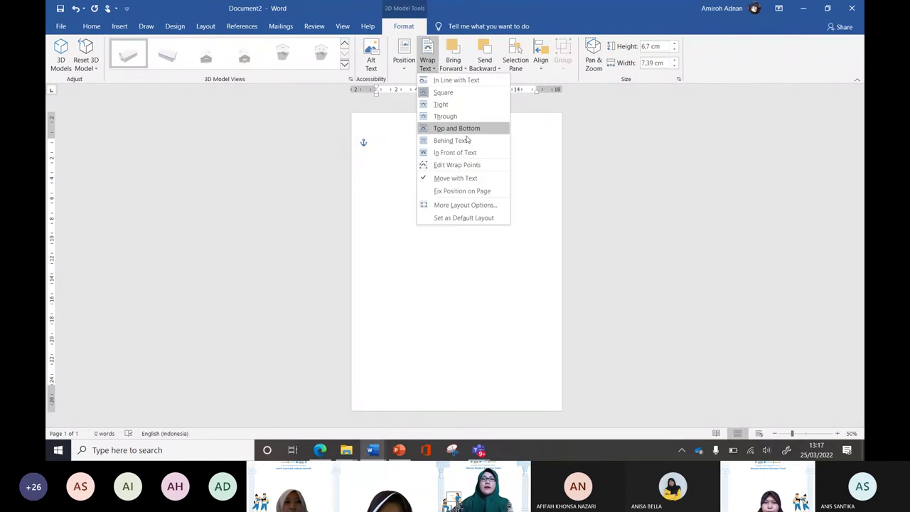
left_click(461, 164)
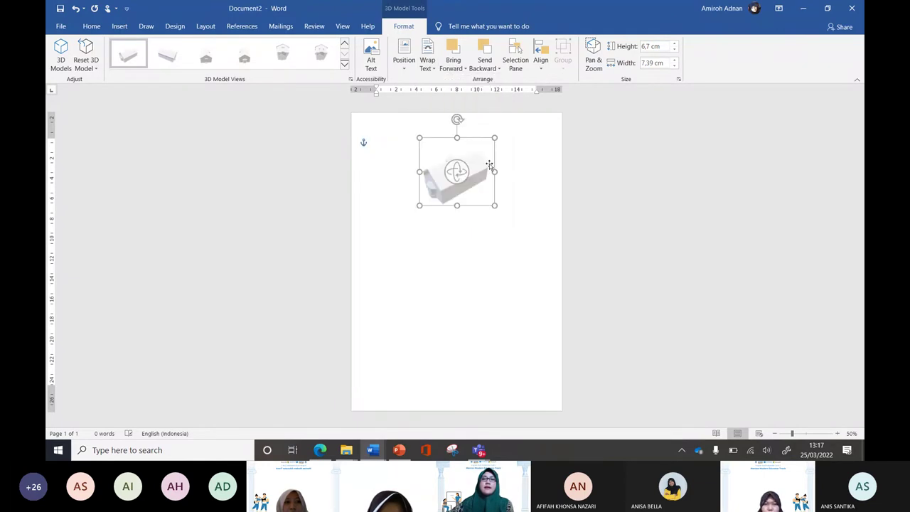
left_click_drag(495, 172, 500, 172)
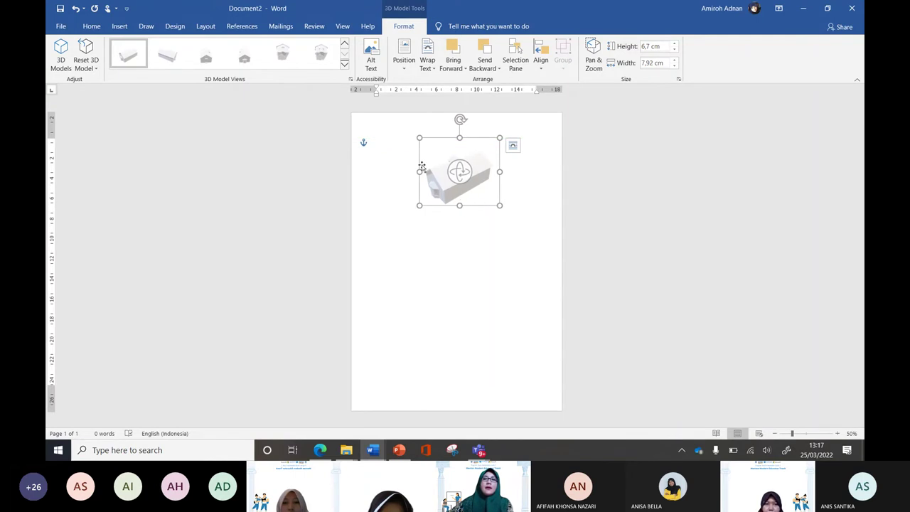
left_click_drag(449, 139, 445, 196)
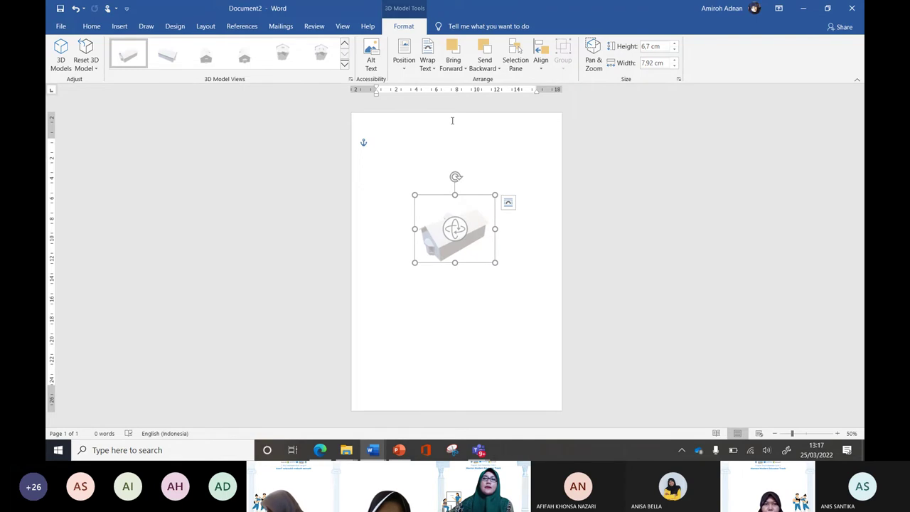
Review the text wrapping options and the Bring Forward options available for the cottage model
left_click(430, 67)
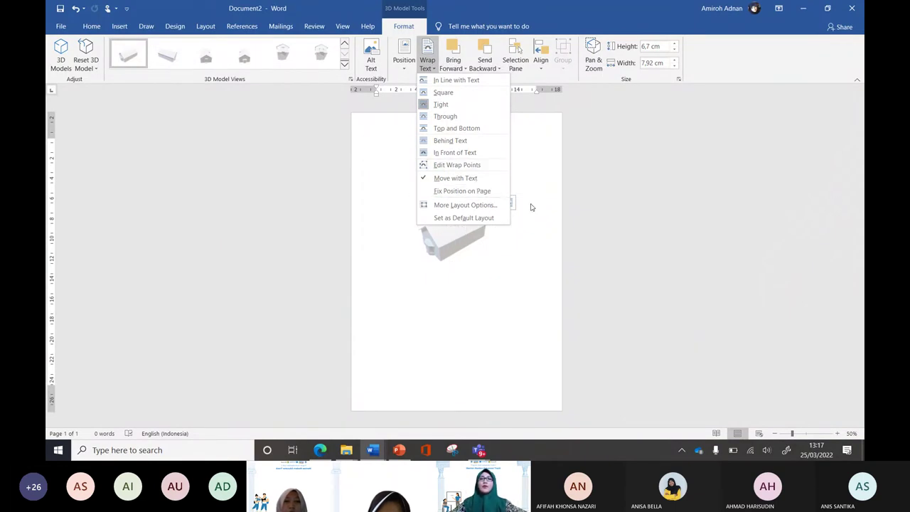
left_click(496, 240)
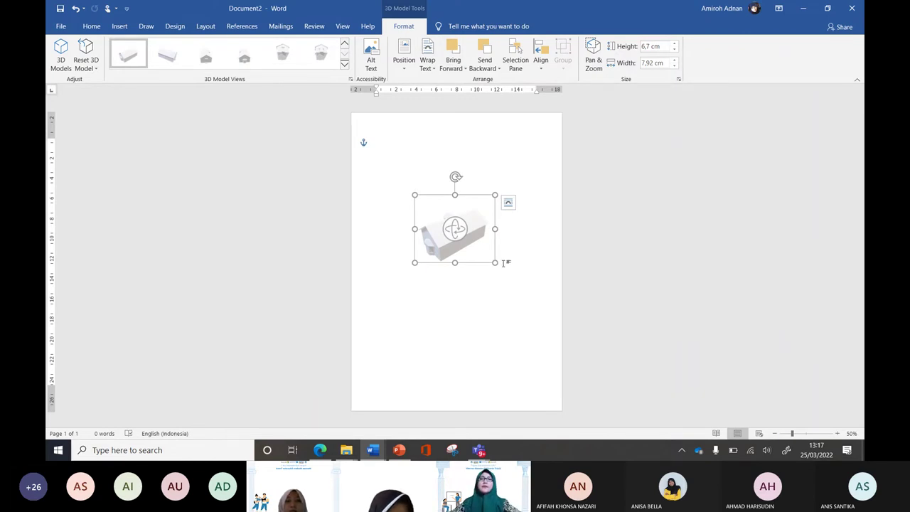
left_click(430, 64)
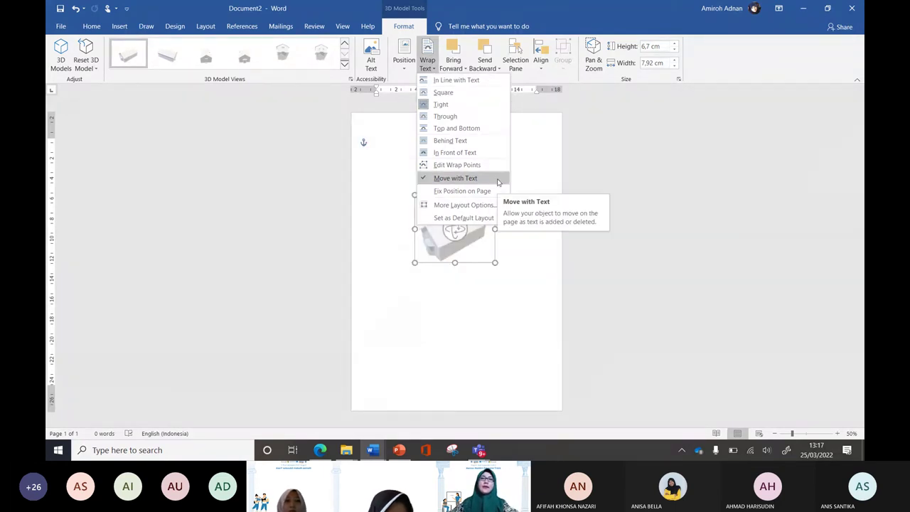
left_click(453, 55)
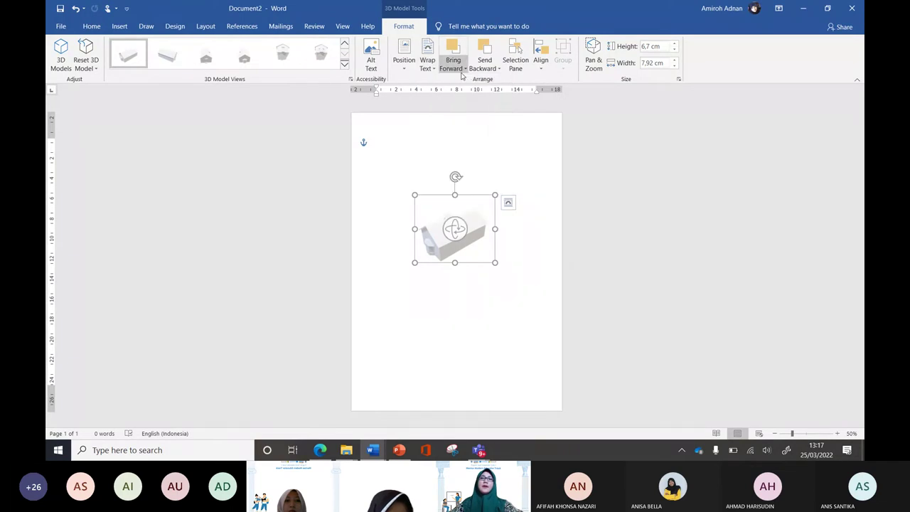
left_click(459, 68)
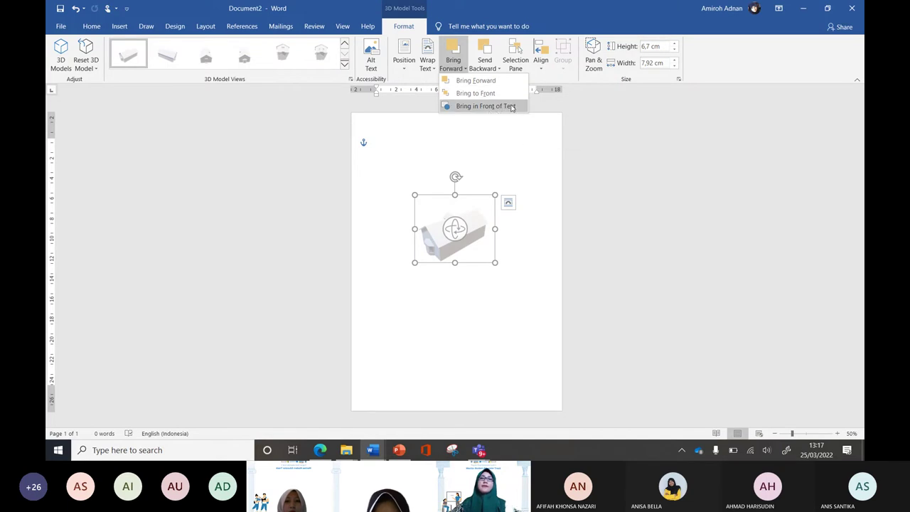
key("Escape")
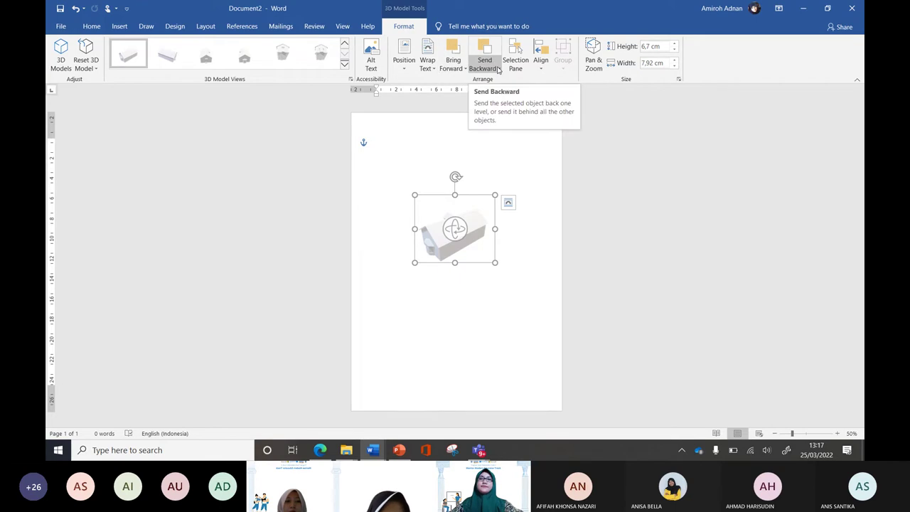
Display the document's list of selectable objects, and hide and show the cottage model twice
left_click(518, 65)
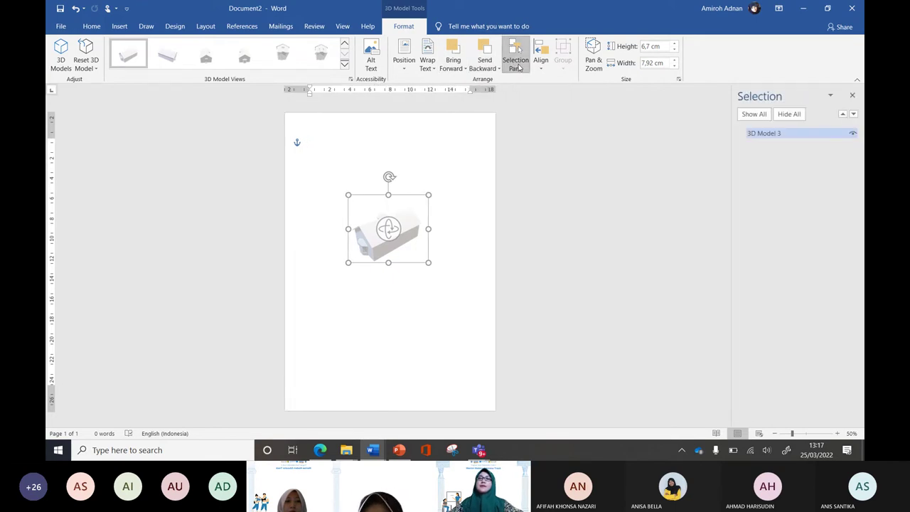
left_click(417, 148)
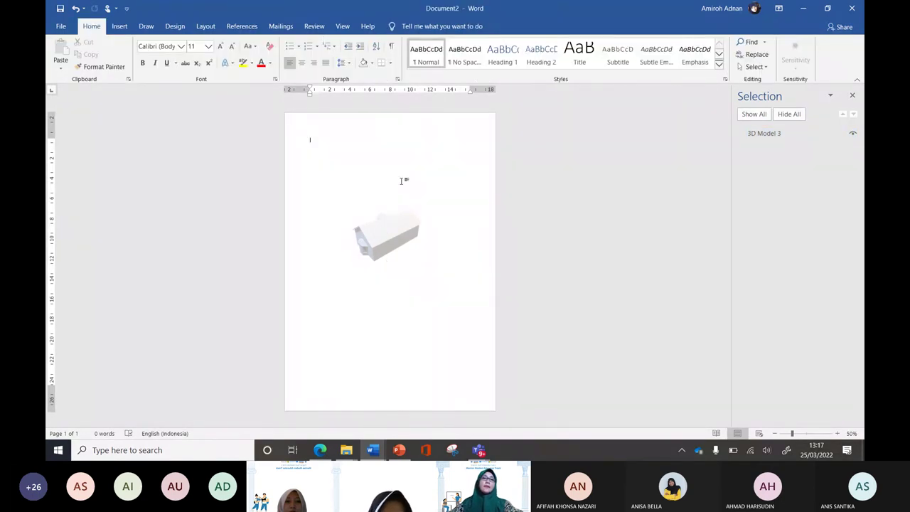
left_click(356, 239)
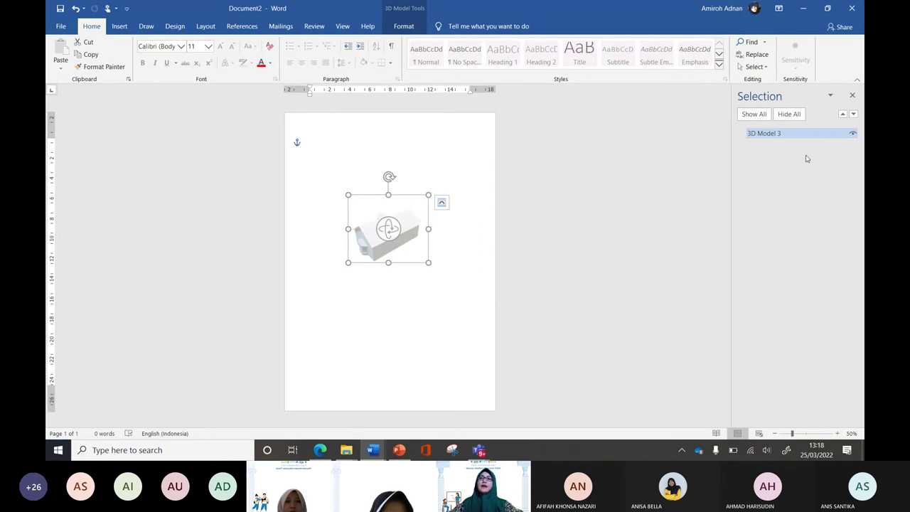
left_click(853, 134)
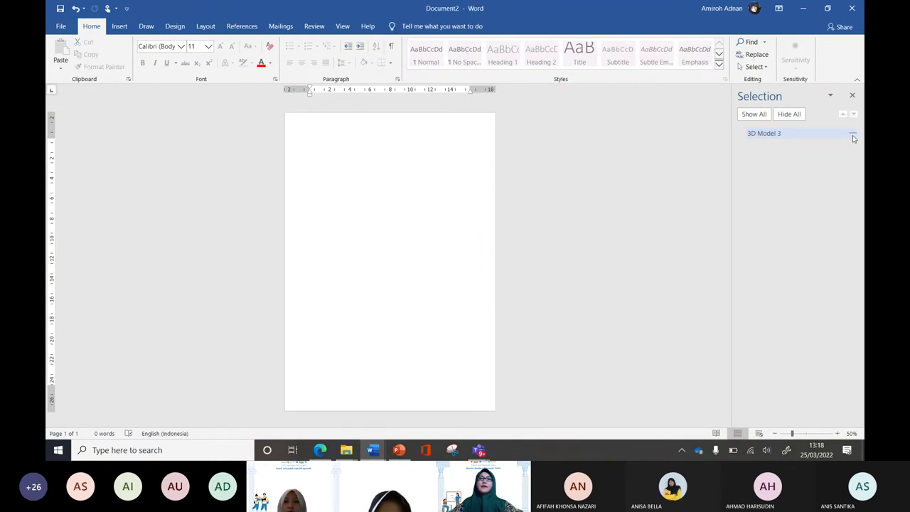
left_click(853, 134)
left_click(852, 135)
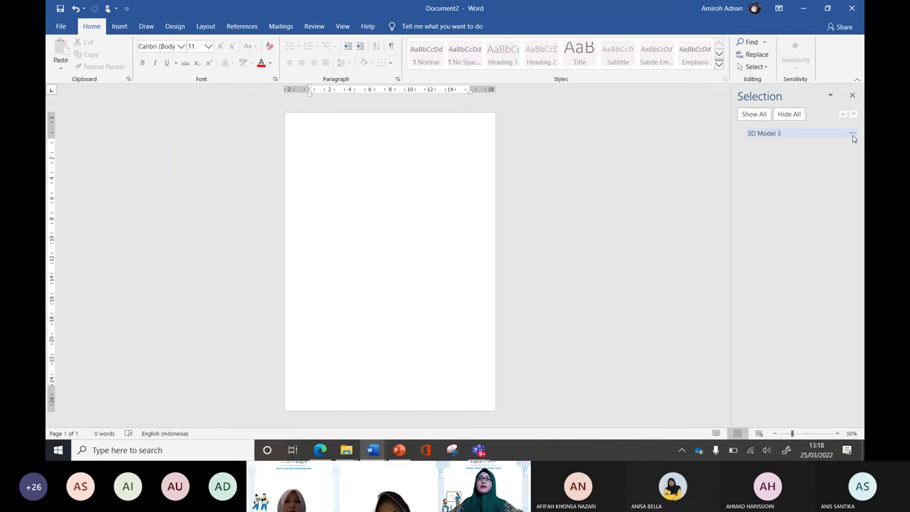
left_click(853, 134)
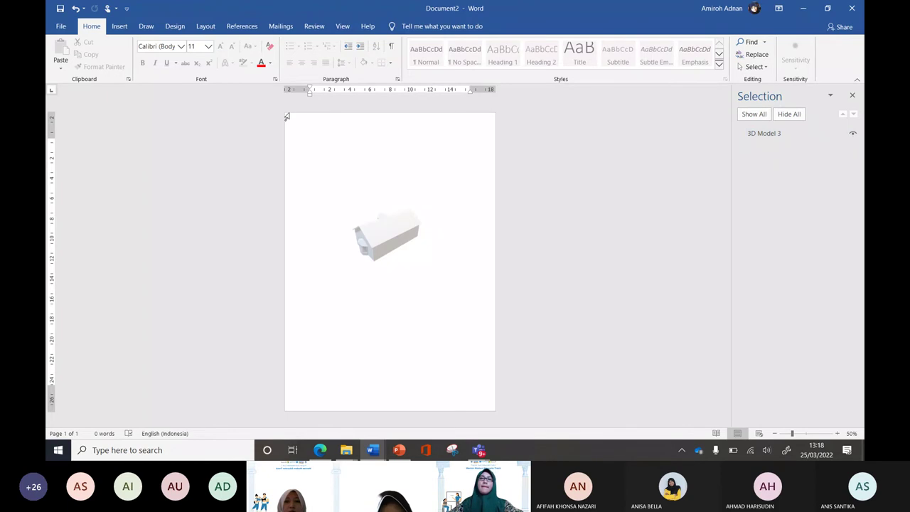
Draw a wide oval shape over the upper part of the cottage model and select it
left_click(125, 28)
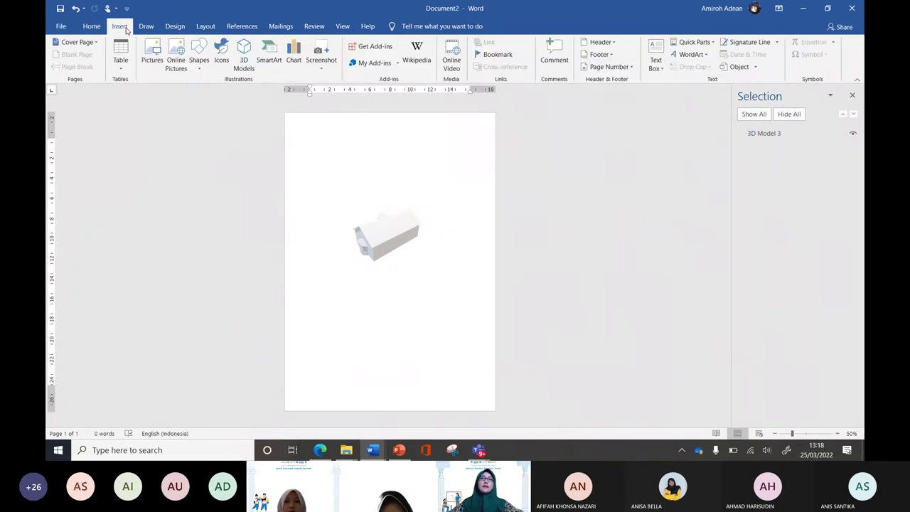
left_click(199, 60)
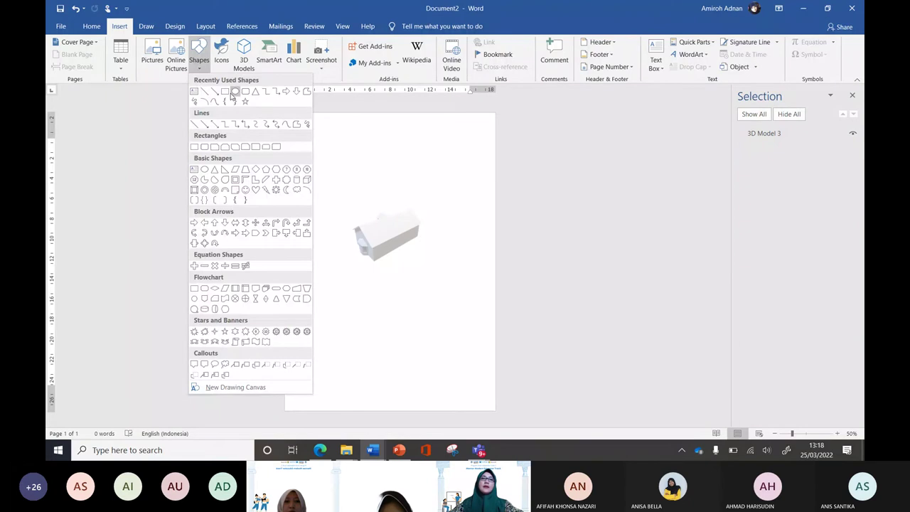
left_click(235, 93)
left_click_drag(329, 183, 460, 242)
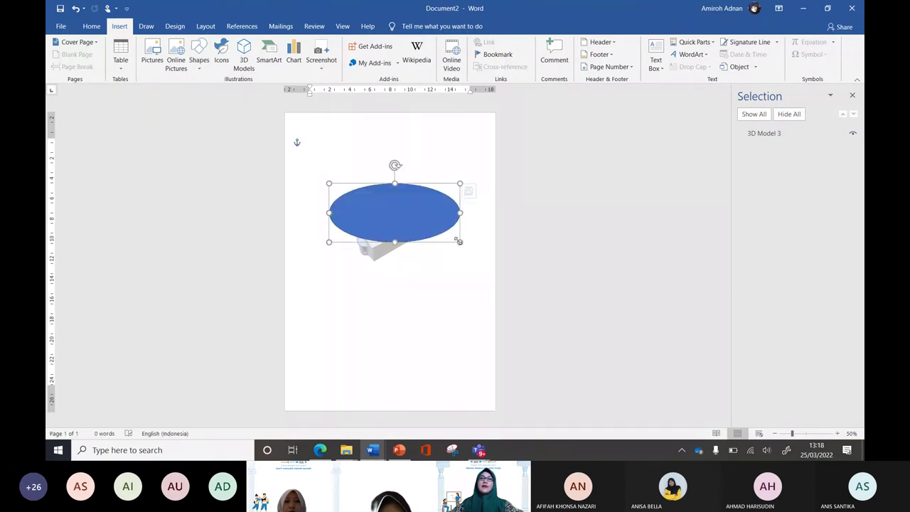
left_click(448, 238)
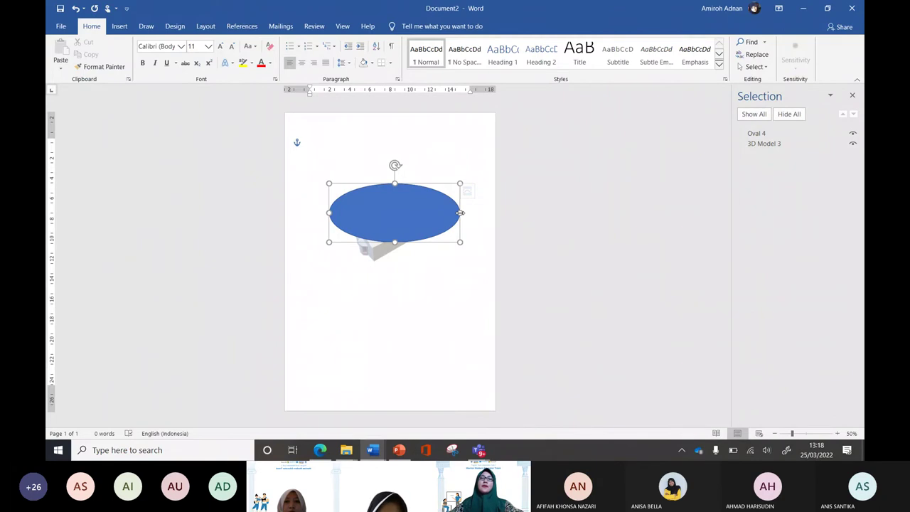
Narrow the oval from both sides to about 7.87 cm wide over the cottage, selecting the cottage and the oval in turn
left_click_drag(460, 212, 425, 212)
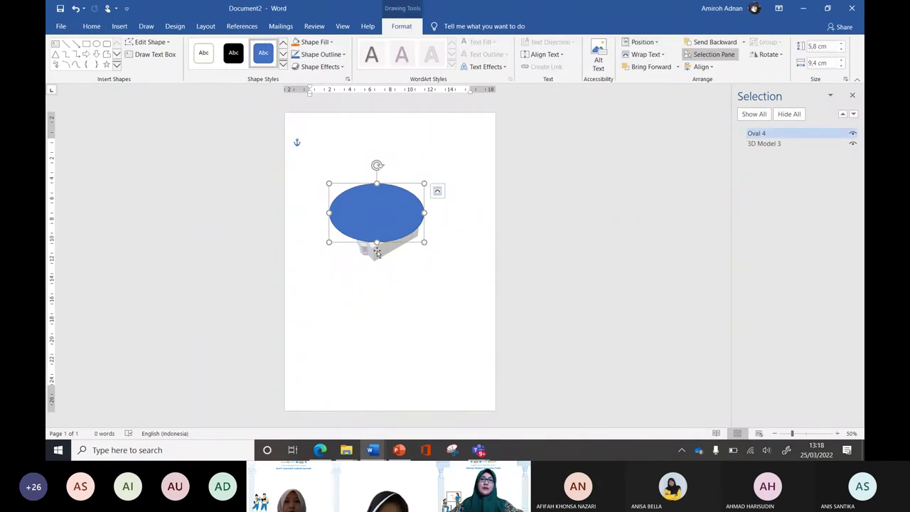
left_click(377, 251)
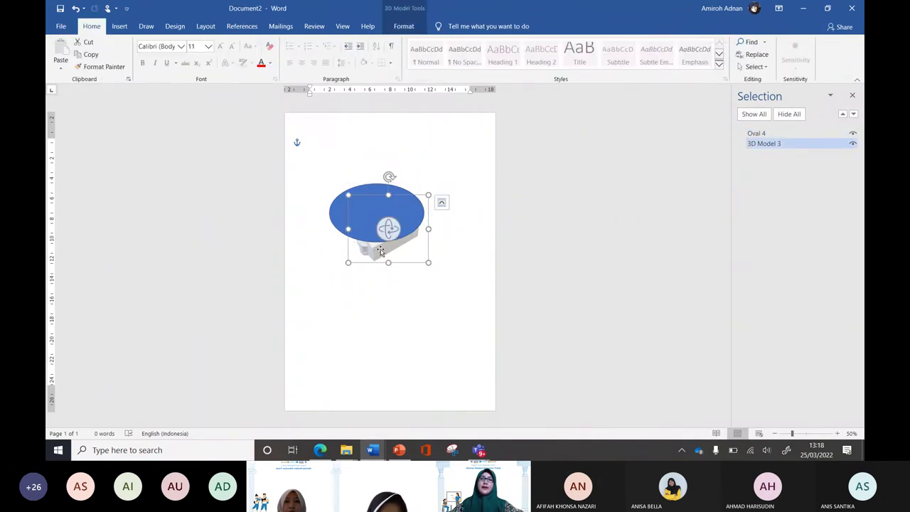
left_click(371, 190)
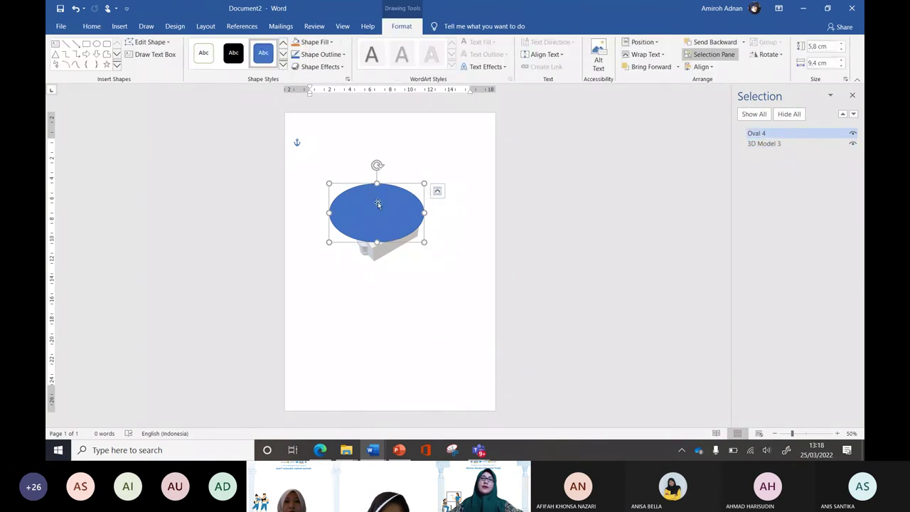
left_click_drag(329, 213, 344, 212)
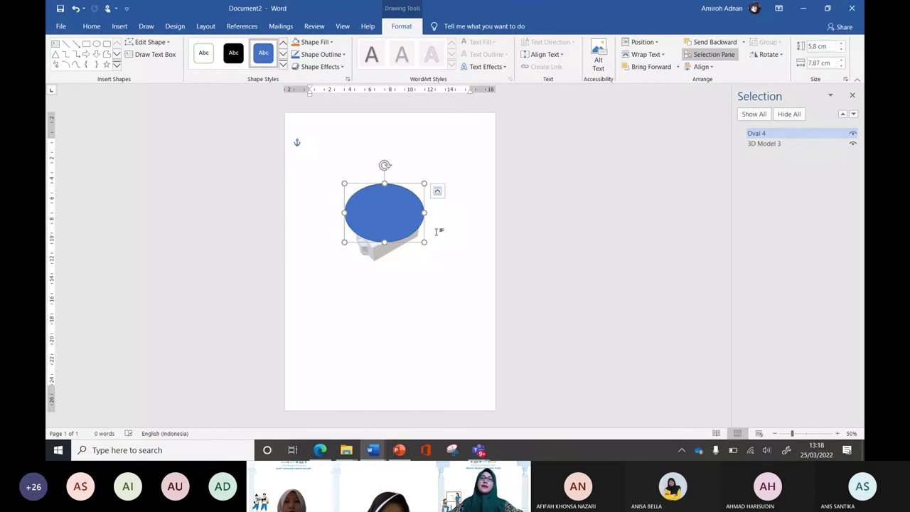
left_click(383, 257)
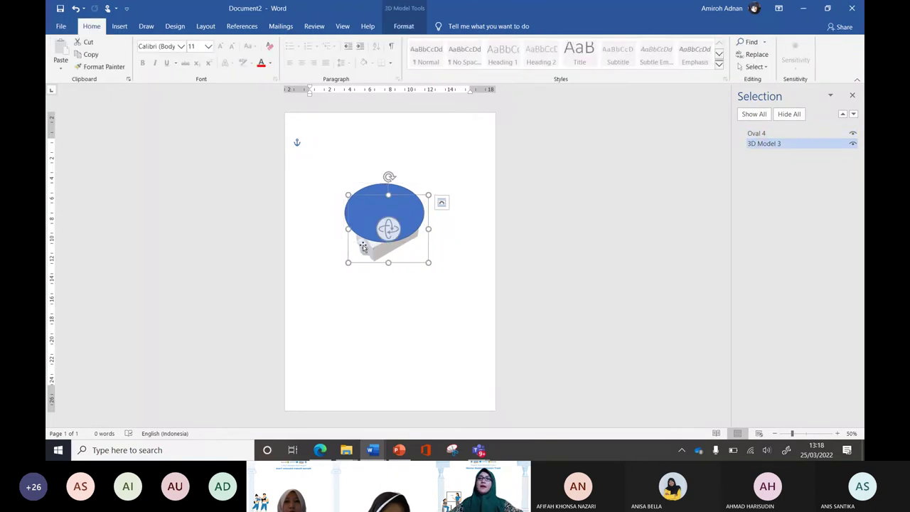
left_click(404, 211)
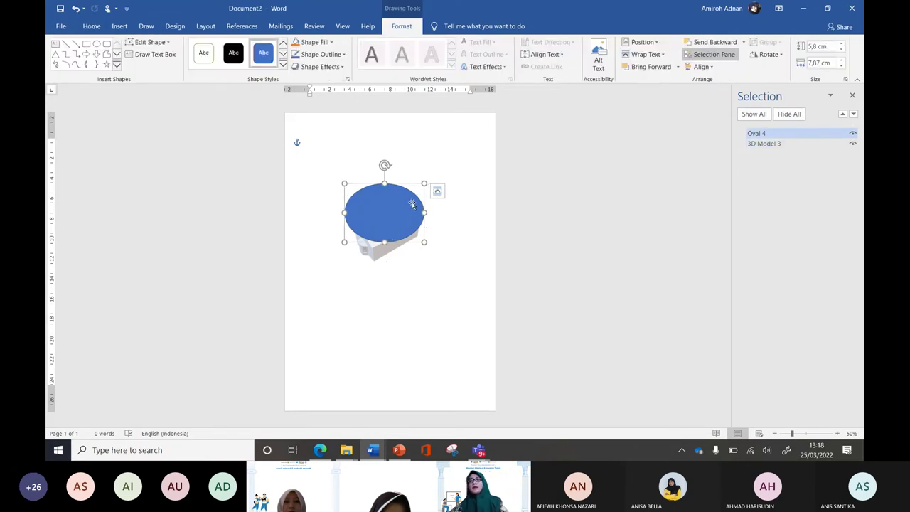
Hide the oval, enlarge the cottage model to about 11.47 cm wide and shift it slightly, and show the oval again
left_click(853, 134)
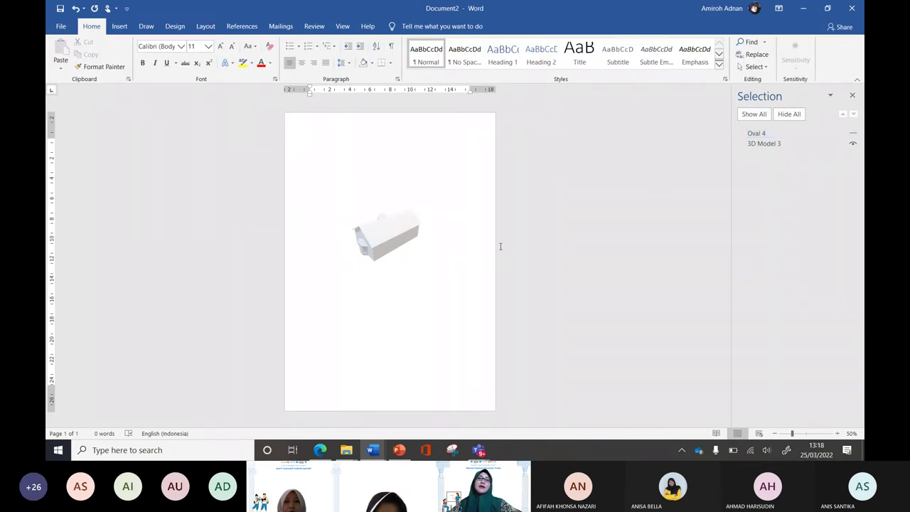
left_click(435, 190)
left_click_drag(437, 189, 464, 165)
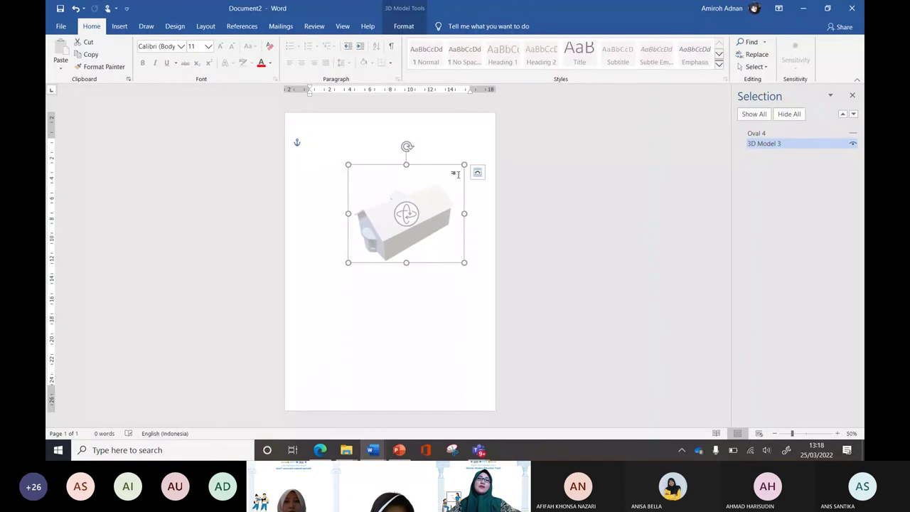
left_click_drag(441, 196, 430, 207)
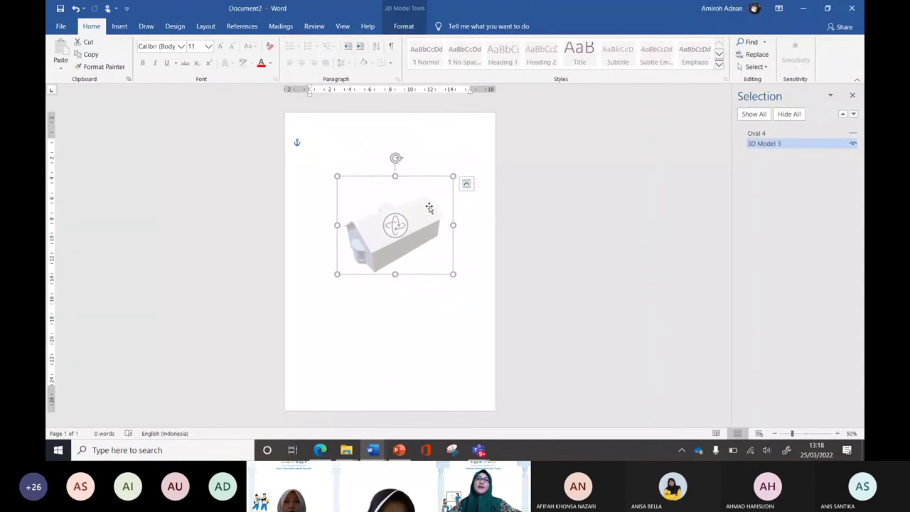
left_click(852, 134)
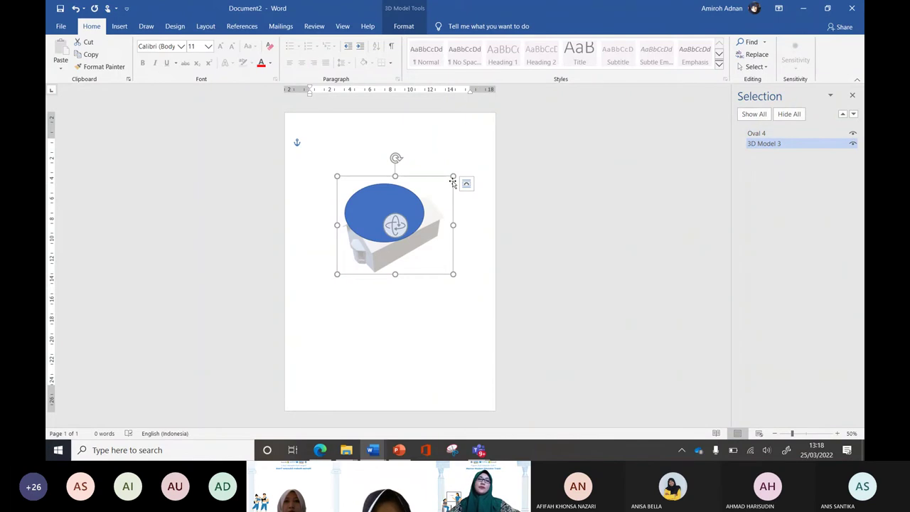
Move the oval towards the cottage's right end, and align it to the center and the middle of the page margins
left_click_drag(414, 215, 433, 230)
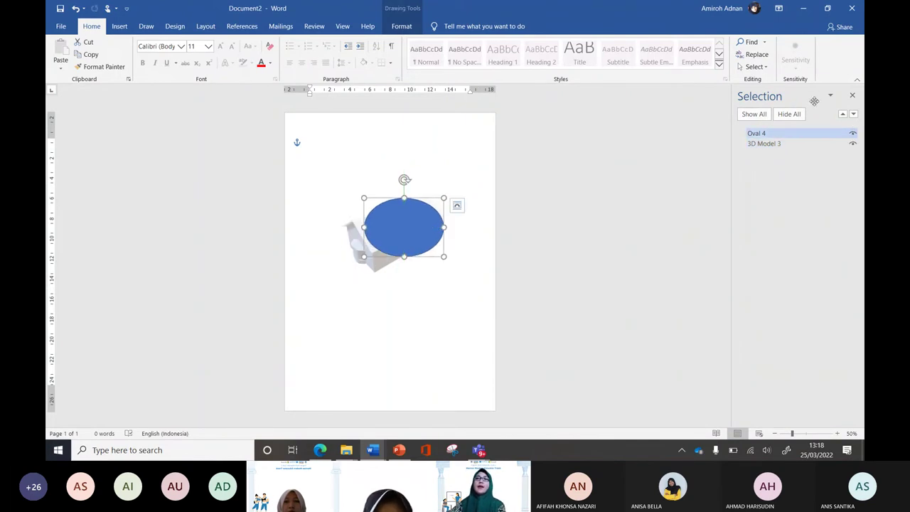
left_click(400, 31)
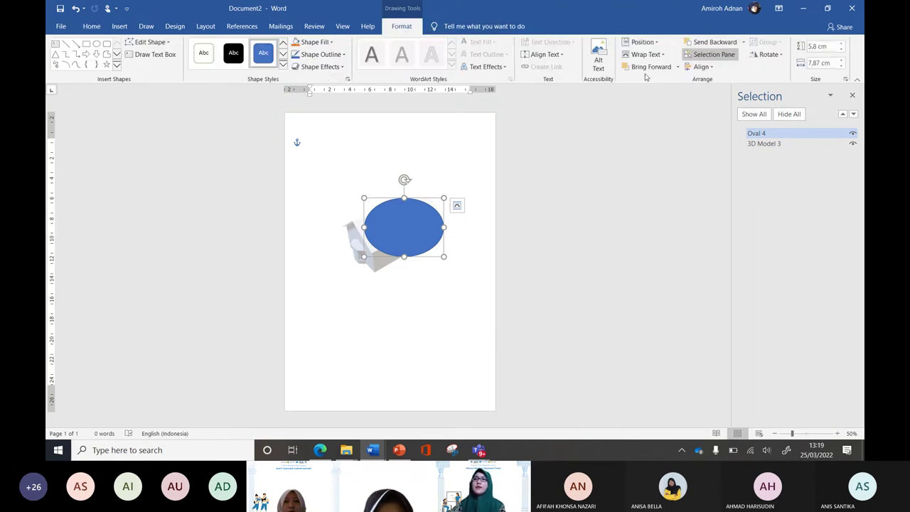
left_click(708, 67)
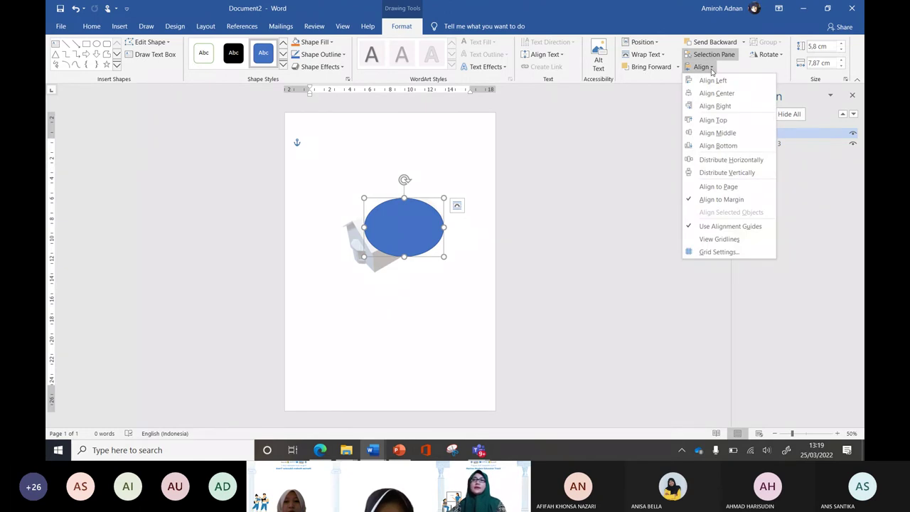
left_click(715, 93)
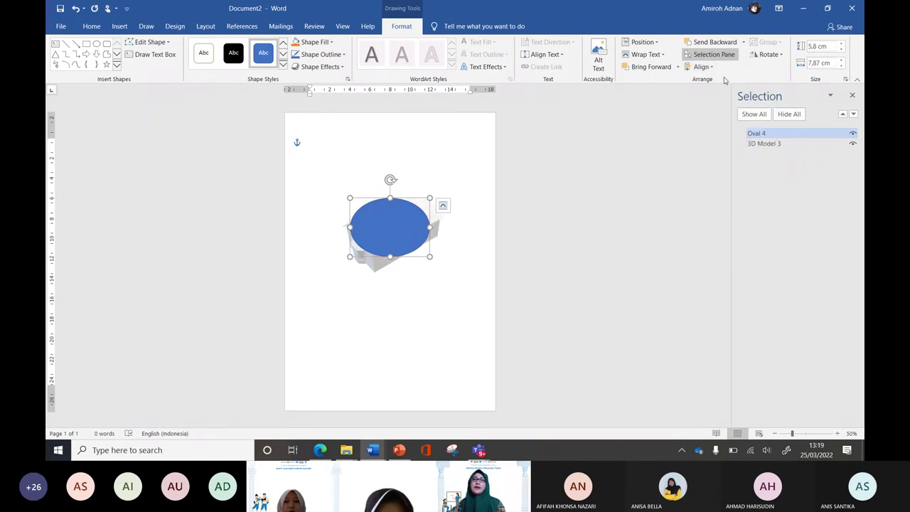
left_click(704, 67)
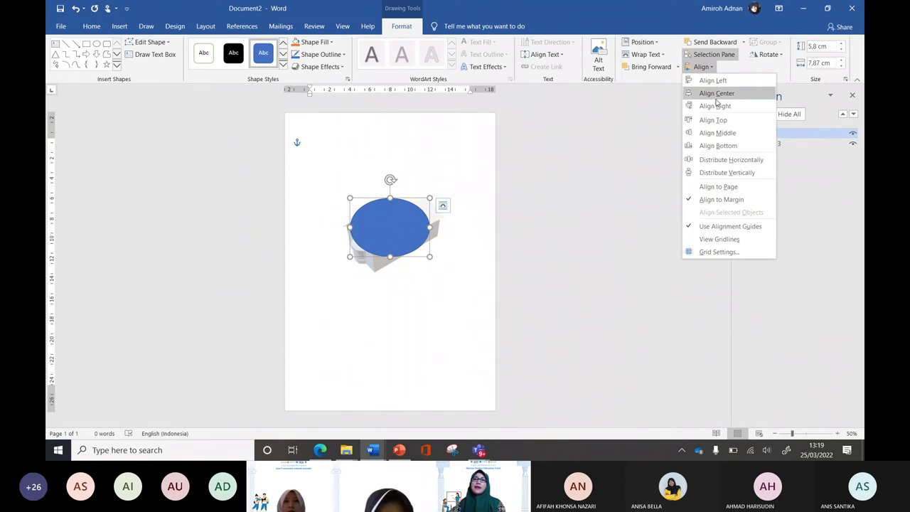
left_click(715, 99)
left_click(710, 68)
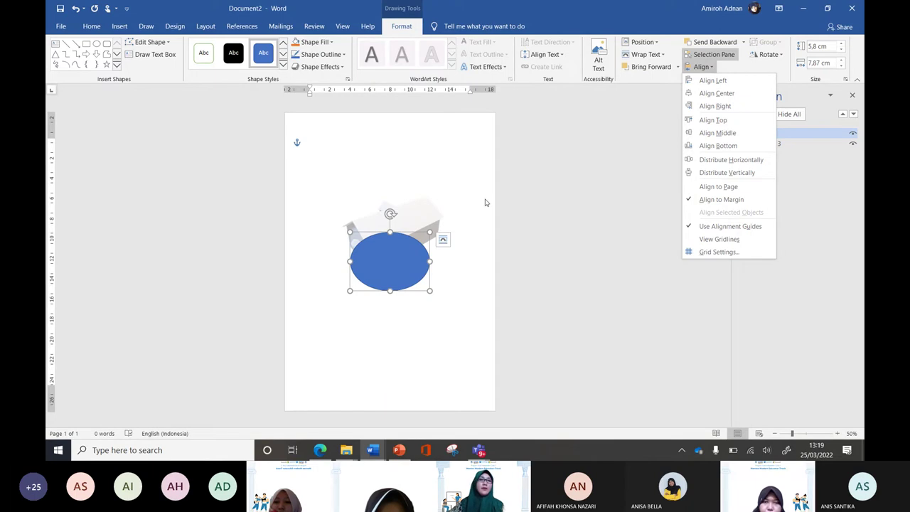
left_click(418, 233)
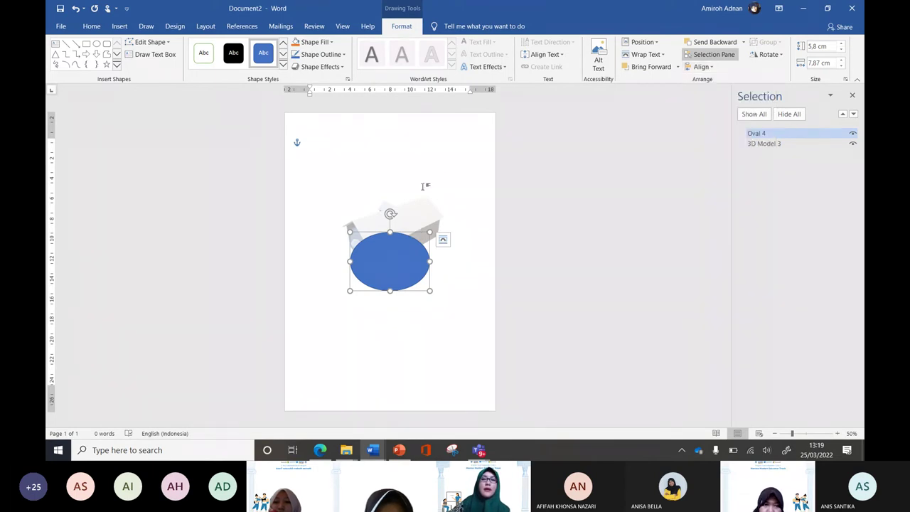
Move the oval up near the top of the page and the cottage model down below it, separating the two objects
left_click_drag(396, 249, 413, 150)
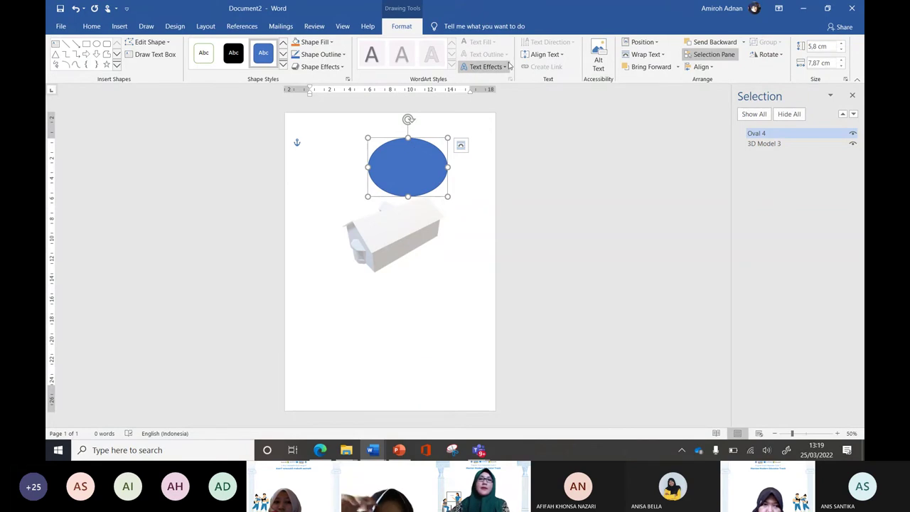
left_click(391, 225)
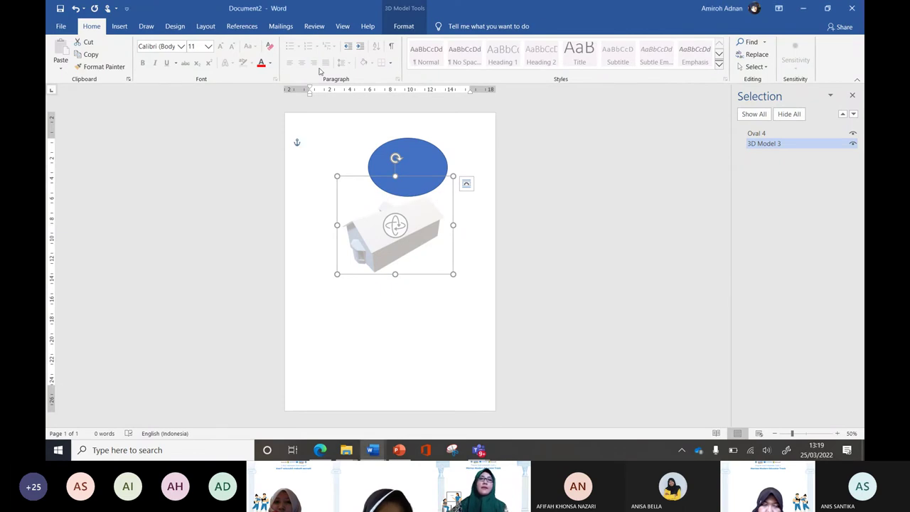
left_click_drag(412, 238, 411, 271)
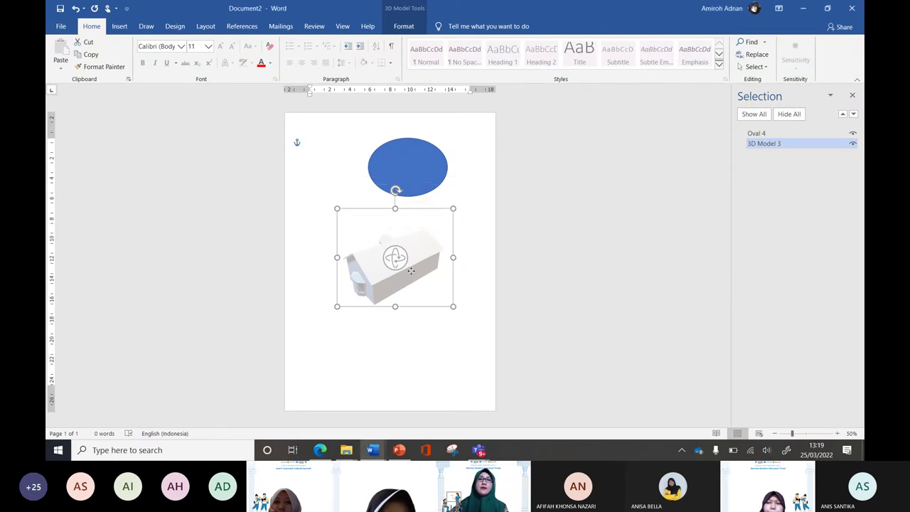
Align the cottage model to the vertical middle of the margins and review the remaining alignment options
left_click(404, 26)
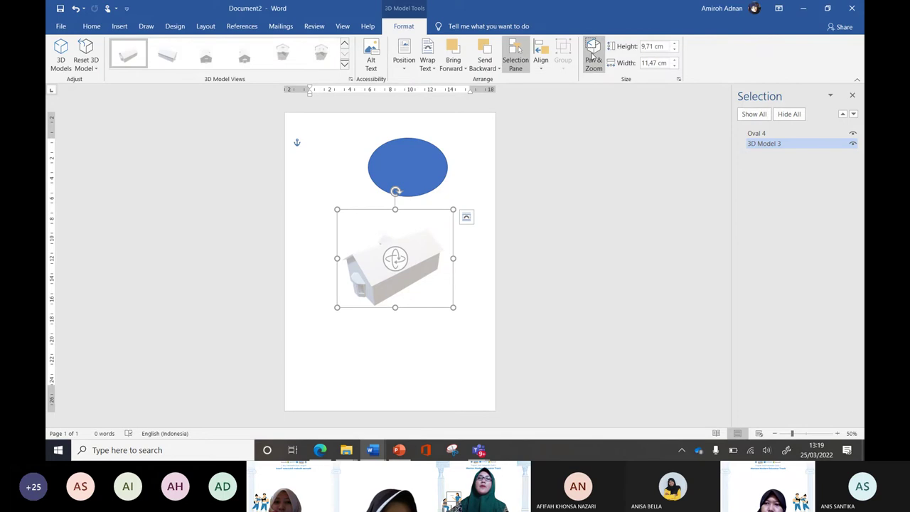
left_click(541, 64)
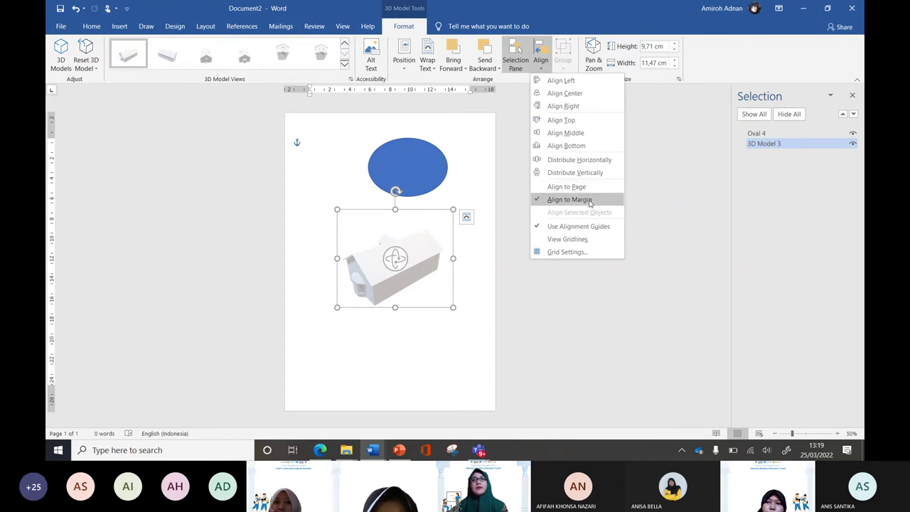
left_click(584, 133)
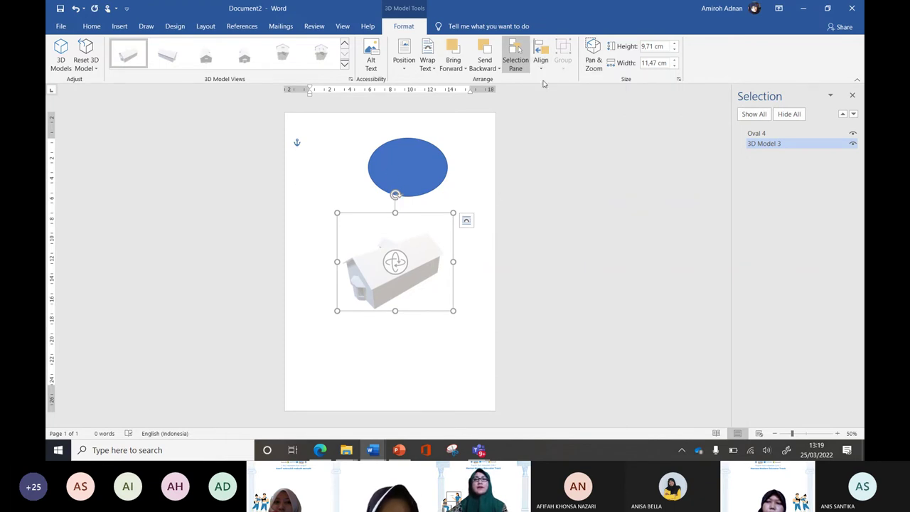
left_click(541, 54)
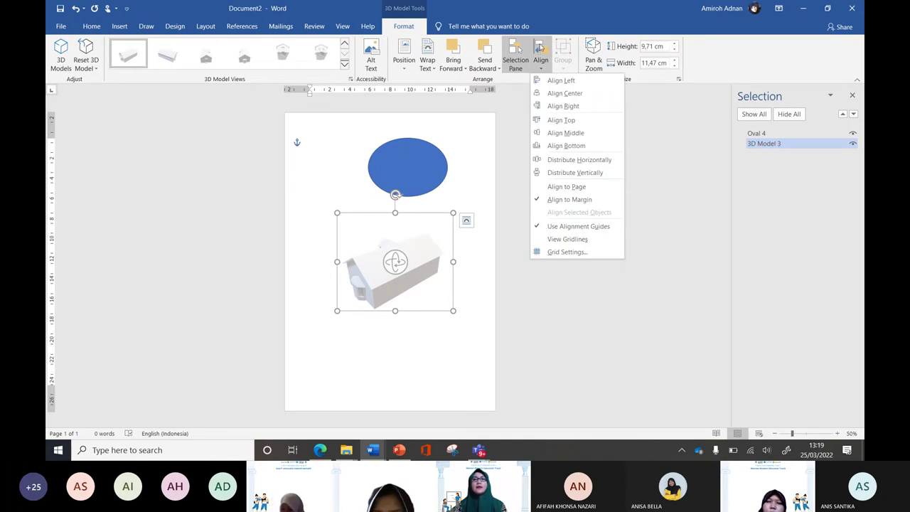
left_click(515, 118)
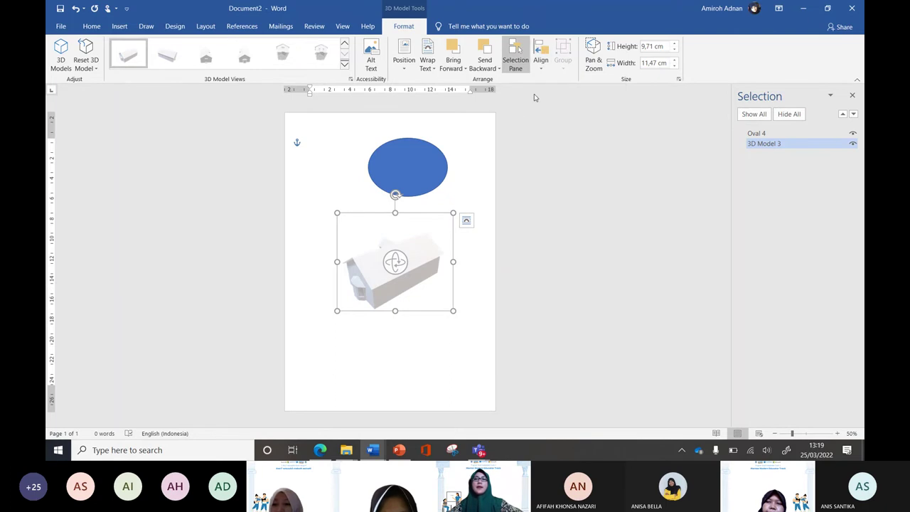
Select the oval and the cottage model together and review the grouping options and size settings available for them
left_click(438, 161, "shift")
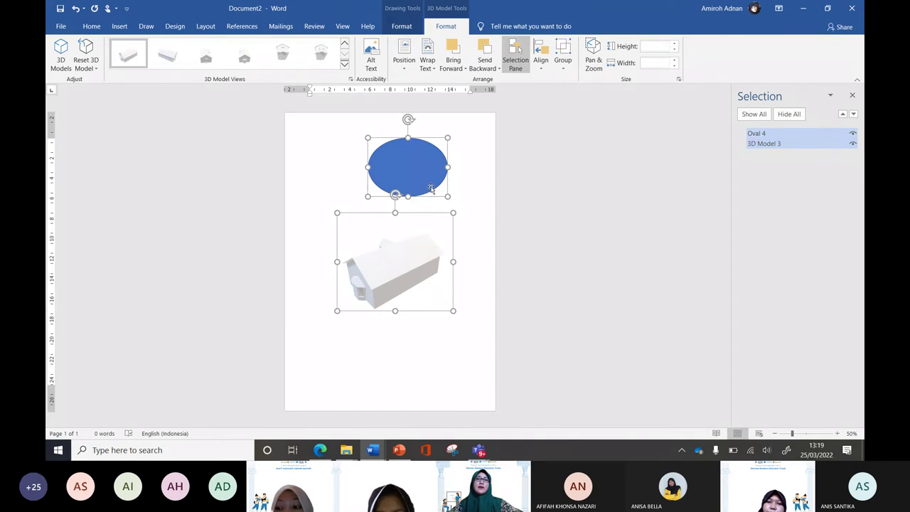
left_click(563, 68)
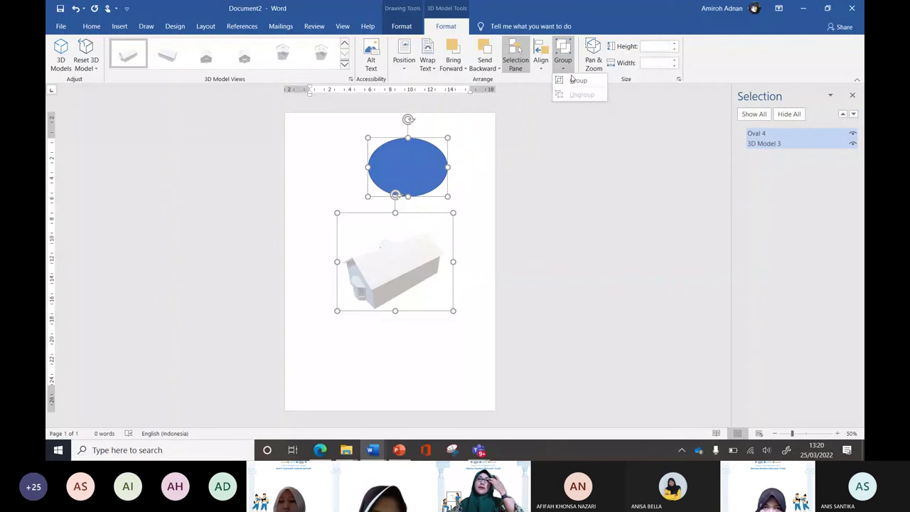
right_click(445, 165)
left_click(577, 132)
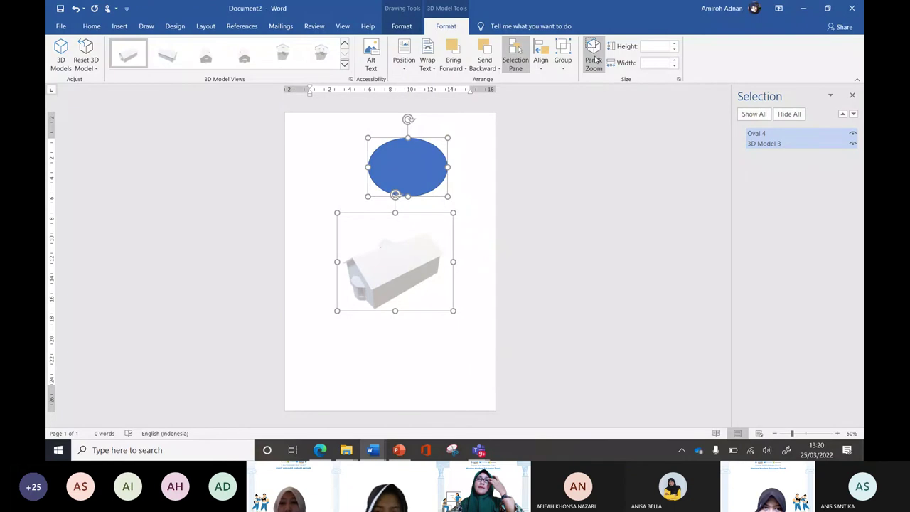
left_click(648, 64)
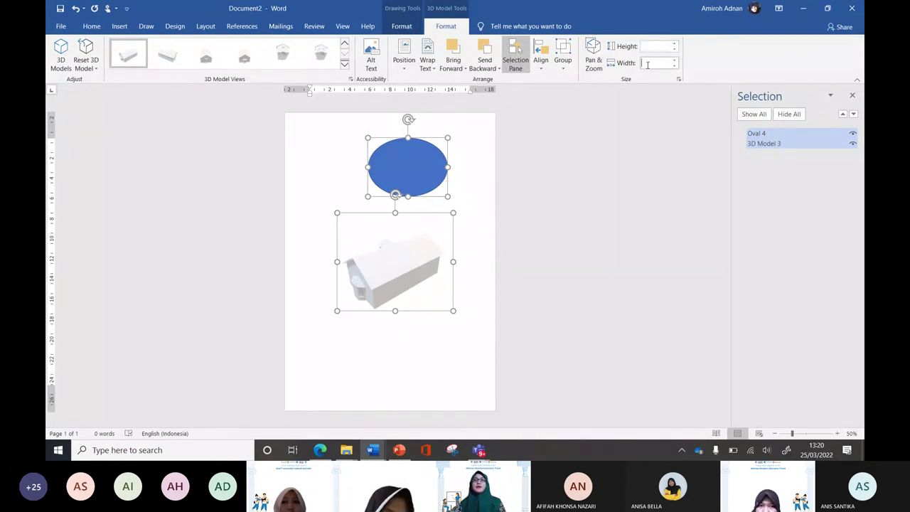
Close the list of selectable objects and deselect the oval and the cottage model
left_click(852, 94)
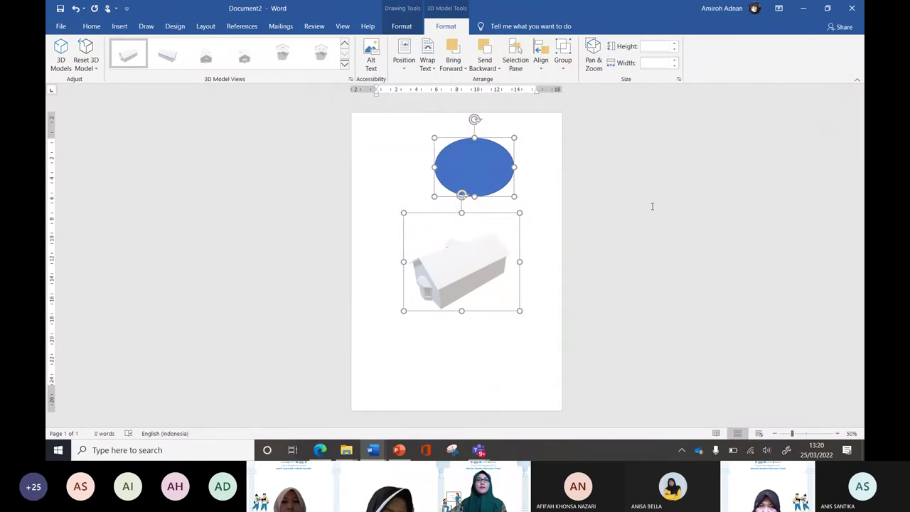
scroll(651, 206, "up", 2)
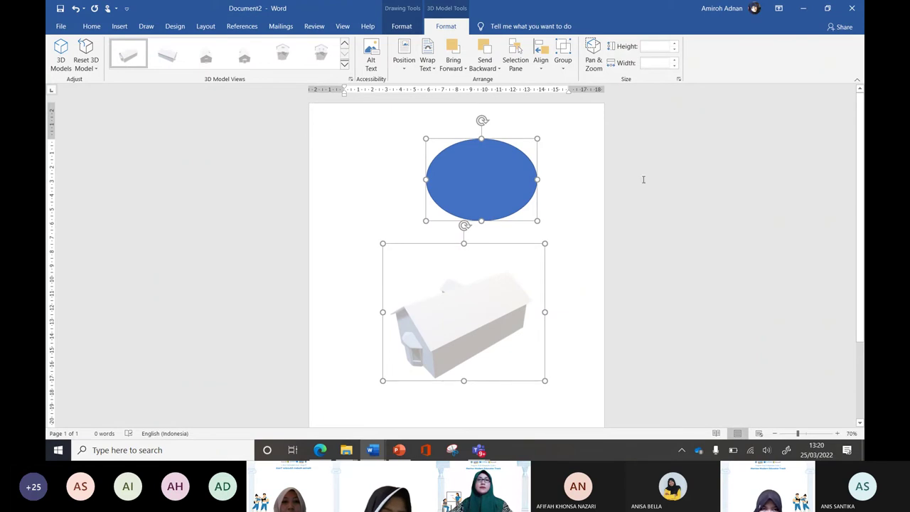
left_click(638, 182)
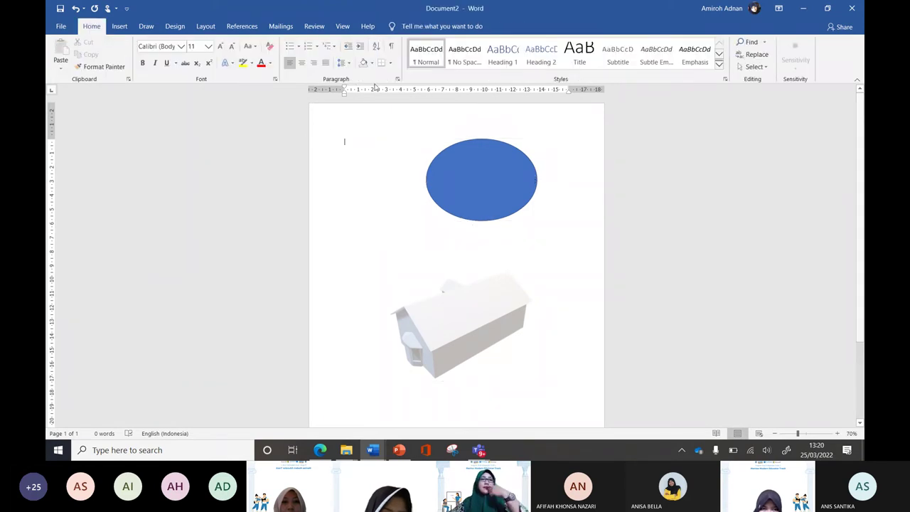
Move the cottage model to the page's upper-right corner, make the oval narrower and place it below the cottage
left_click(473, 203)
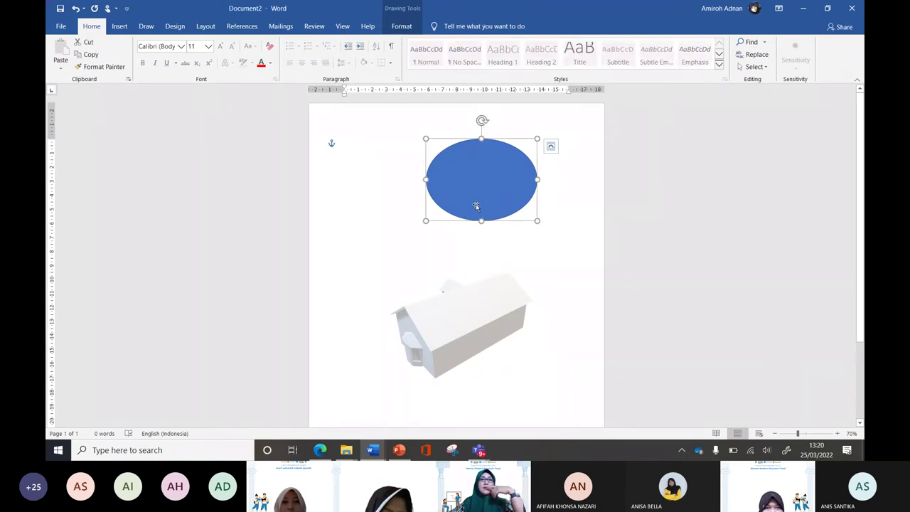
left_click_drag(473, 335, 574, 167)
left_click_drag(427, 221, 406, 289)
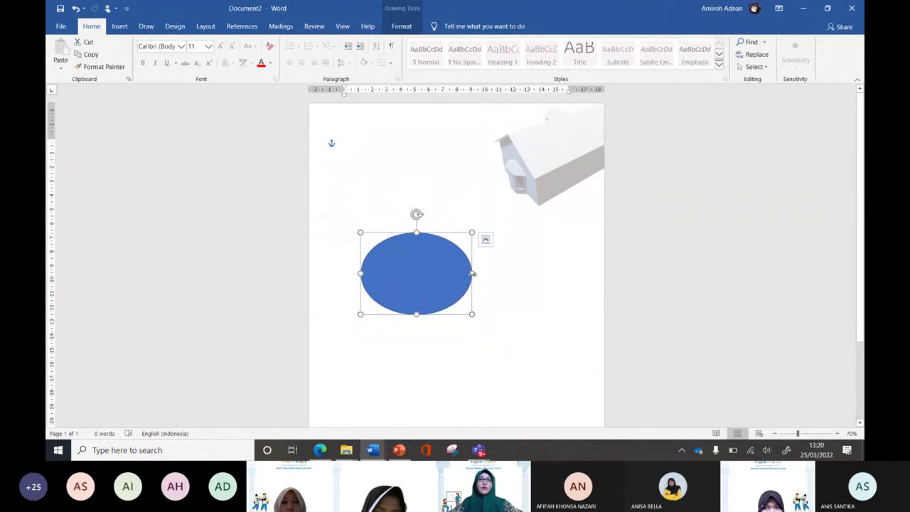
left_click_drag(472, 274, 453, 274)
left_click_drag(409, 279, 514, 274)
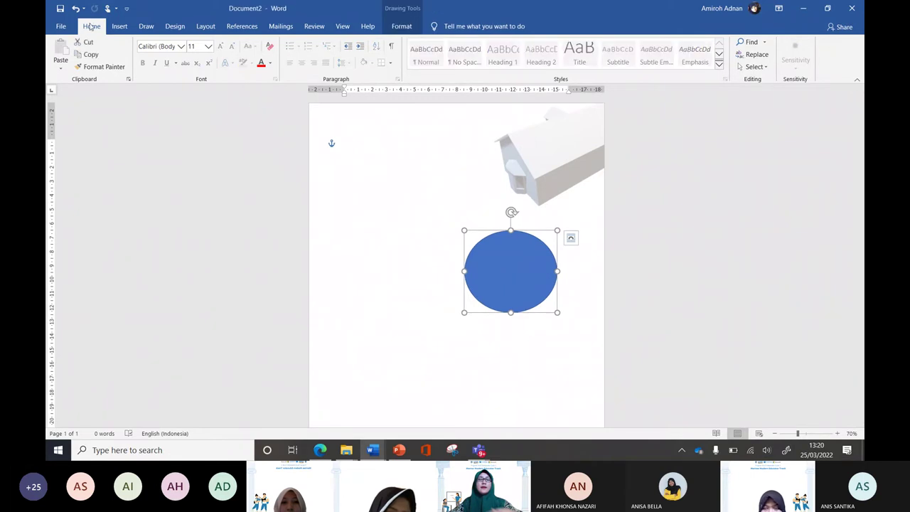
Draw a rectangle about 7.62 cm wide and 6.8 cm high above and to the left of the oval
left_click(120, 27)
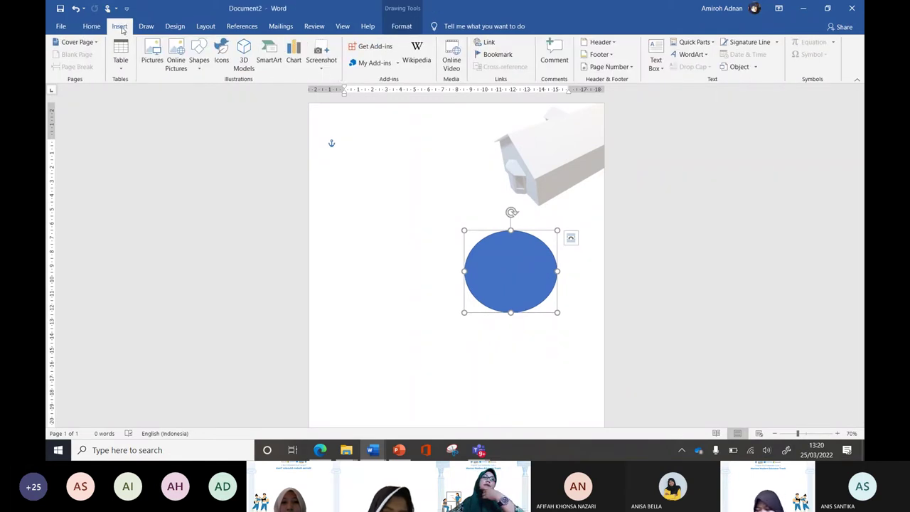
left_click(199, 63)
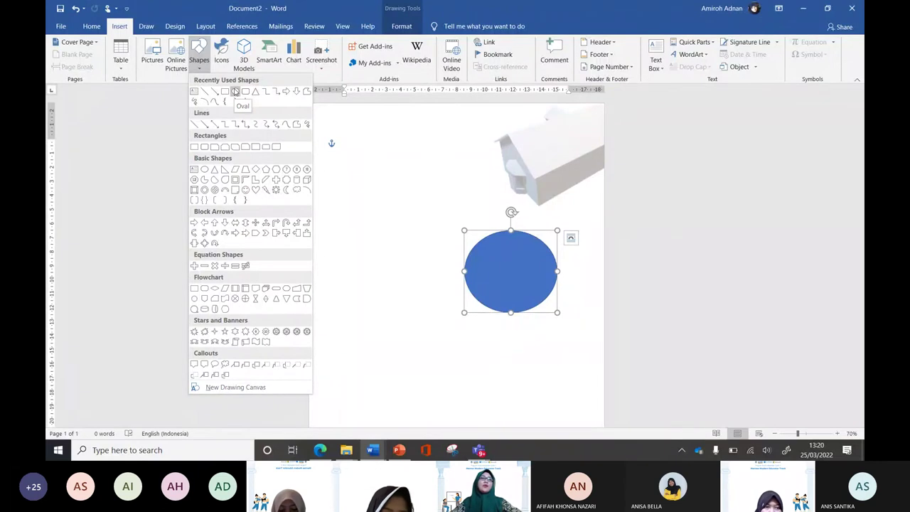
left_click(225, 92)
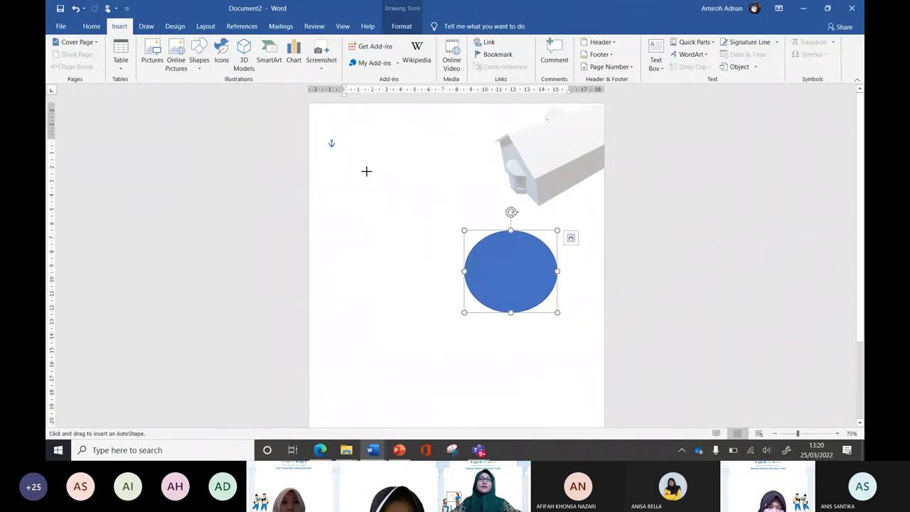
left_click_drag(360, 153, 468, 249)
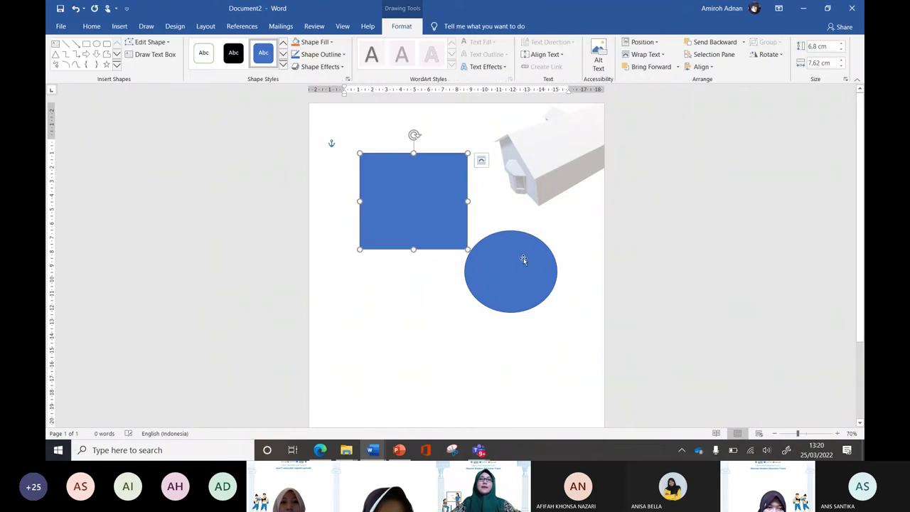
Move the oval over the rectangle's lower part, enlarge it to about 7.68 by 6.79 cm and center it under the rectangle
left_click_drag(524, 259, 418, 241)
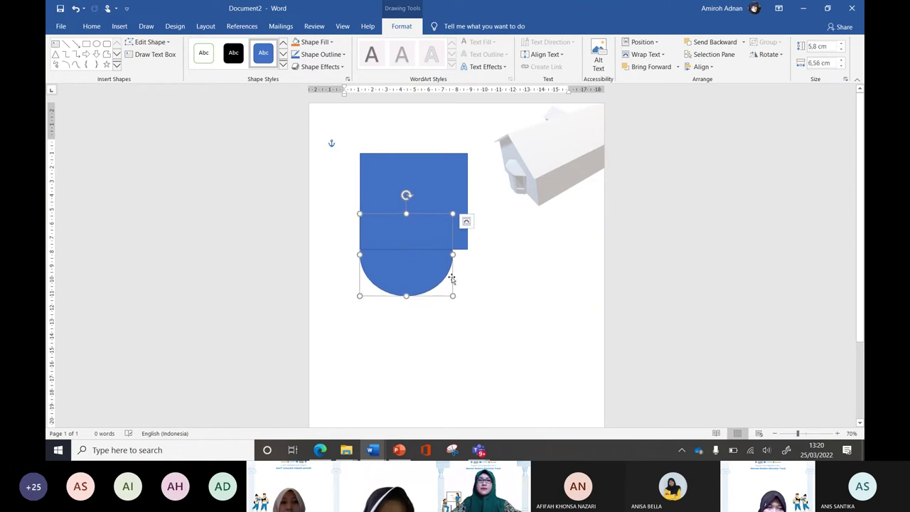
left_click_drag(452, 296, 467, 310)
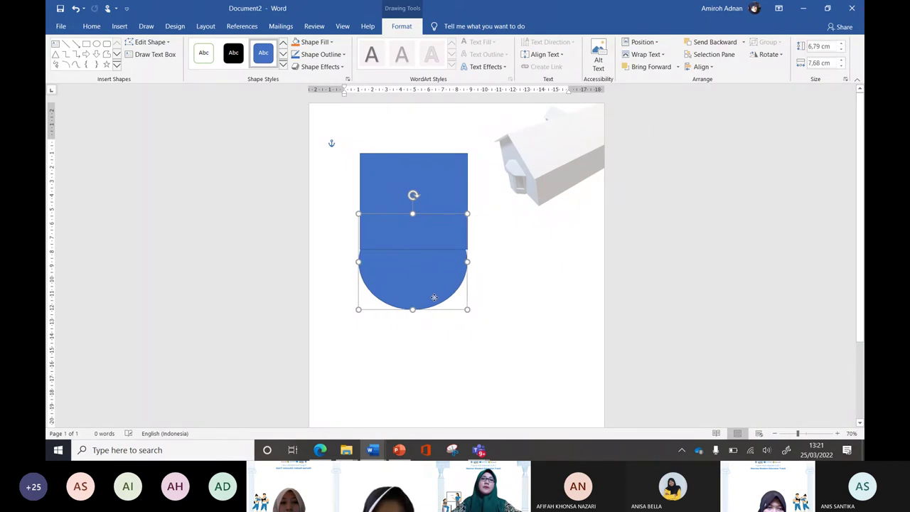
left_click_drag(433, 276, 434, 271)
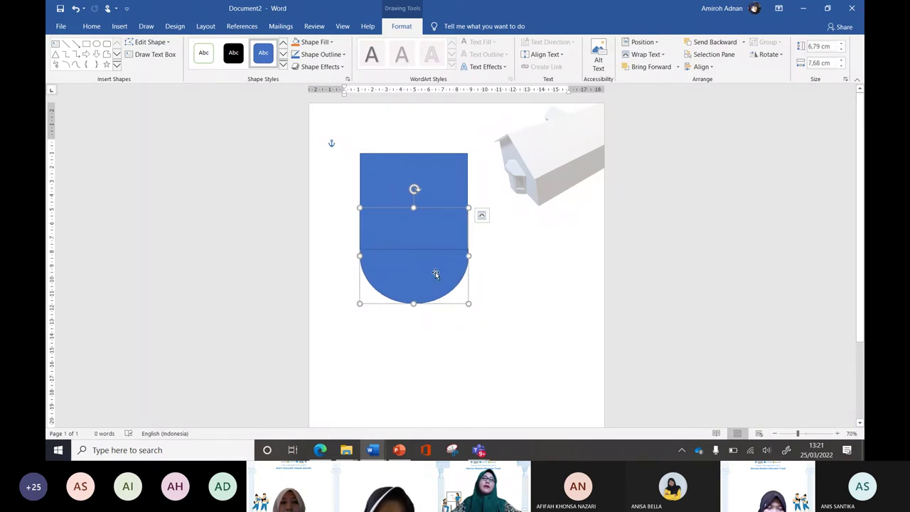
Select the rectangle and the oval together and review the shape editing options available for them
left_click(422, 281, "shift")
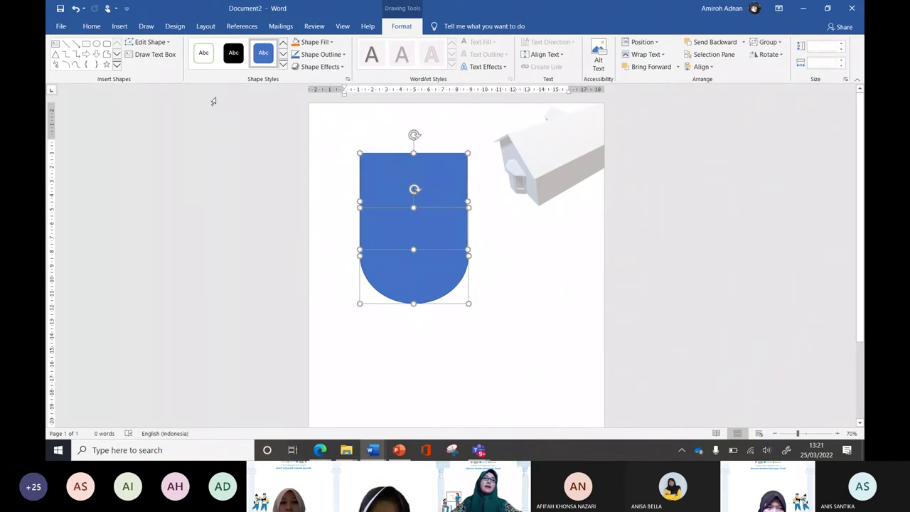
left_click(169, 44)
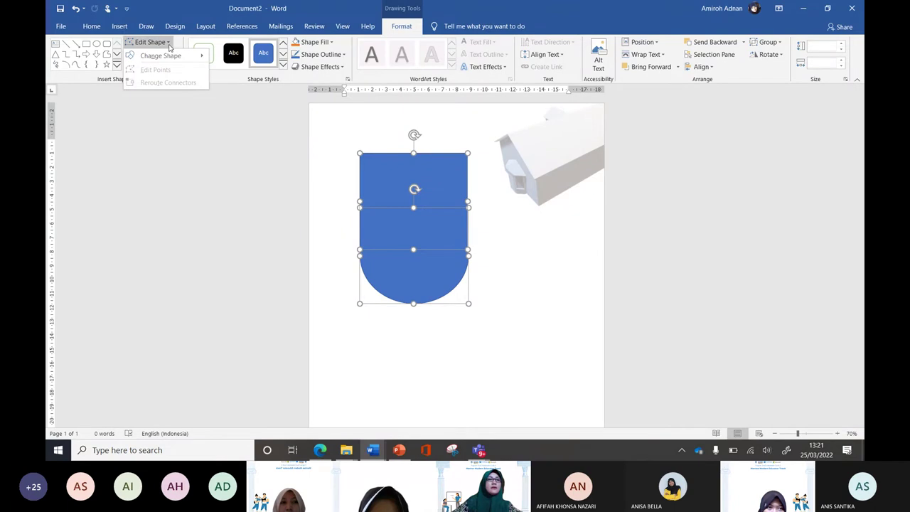
left_click(175, 51)
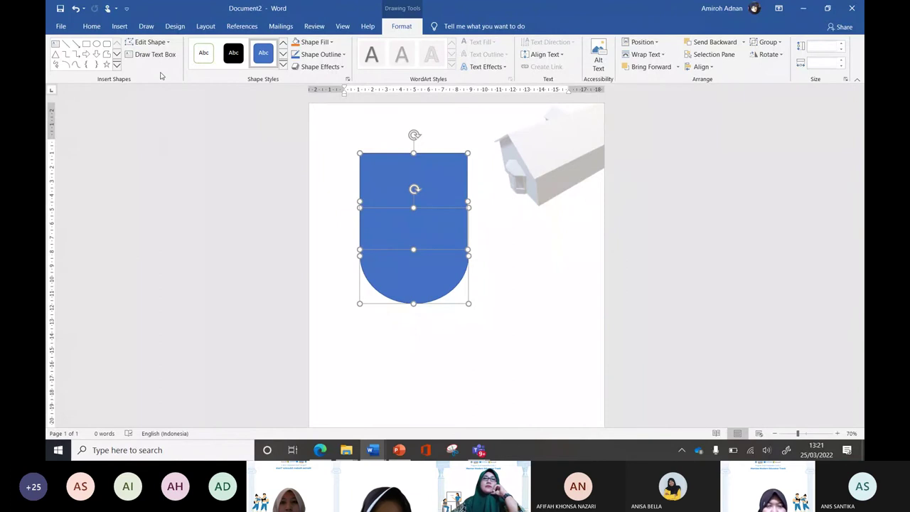
right_click(431, 211)
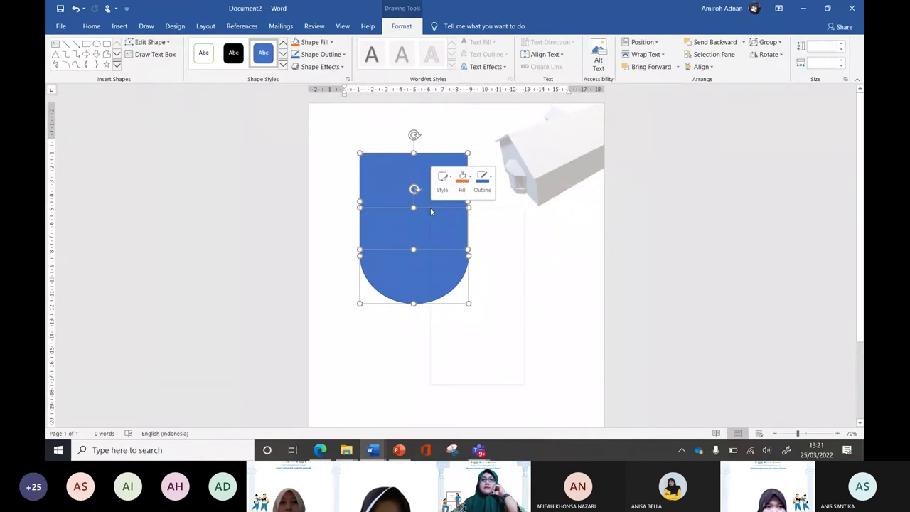
left_click(557, 210)
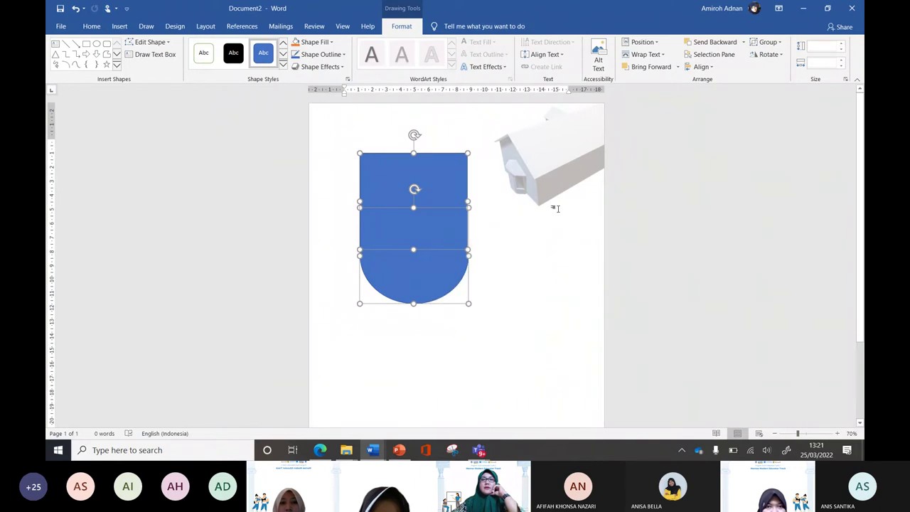
Delete the rectangle and the oval together, leaving only the cottage model on the page
left_click(551, 251)
left_click(414, 212)
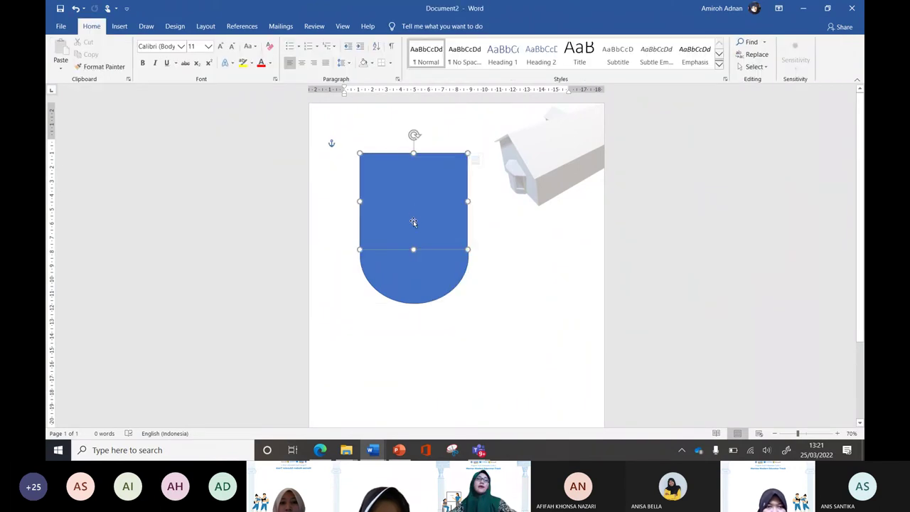
left_click(425, 294, "shift")
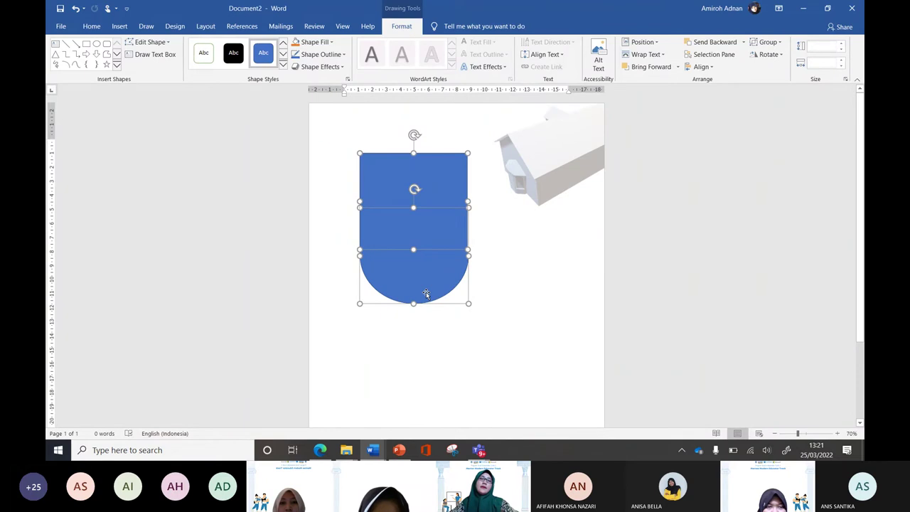
key("Delete")
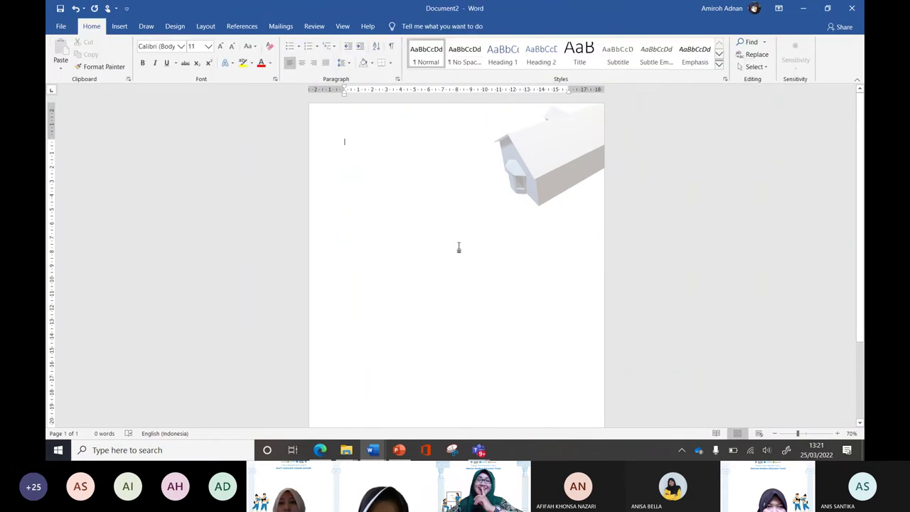
Move the cottage model to the middle of the page and deselect it
left_click_drag(538, 172, 446, 295)
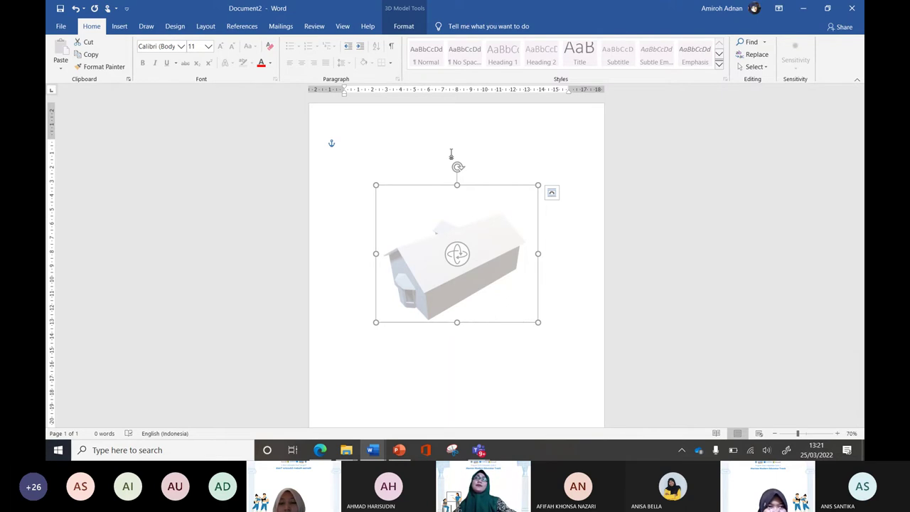
left_click(590, 152)
left_click(457, 293)
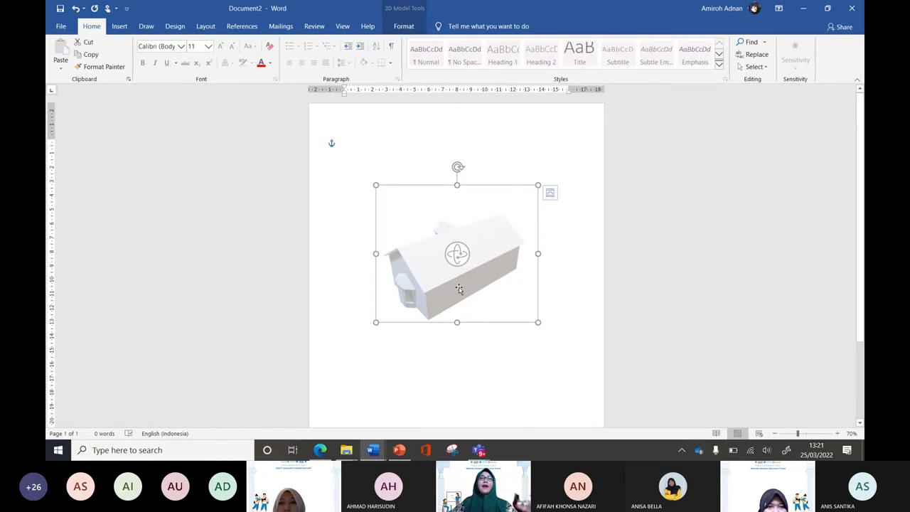
left_click(408, 27)
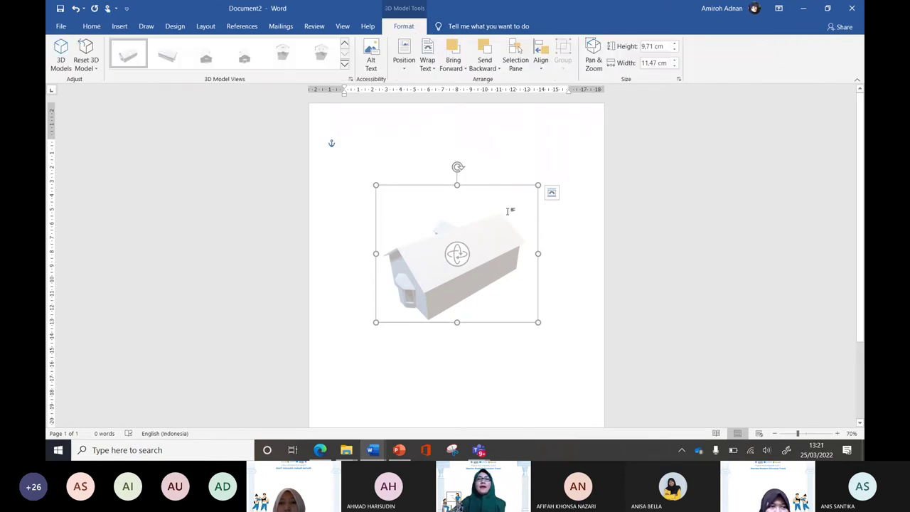
left_click(427, 356)
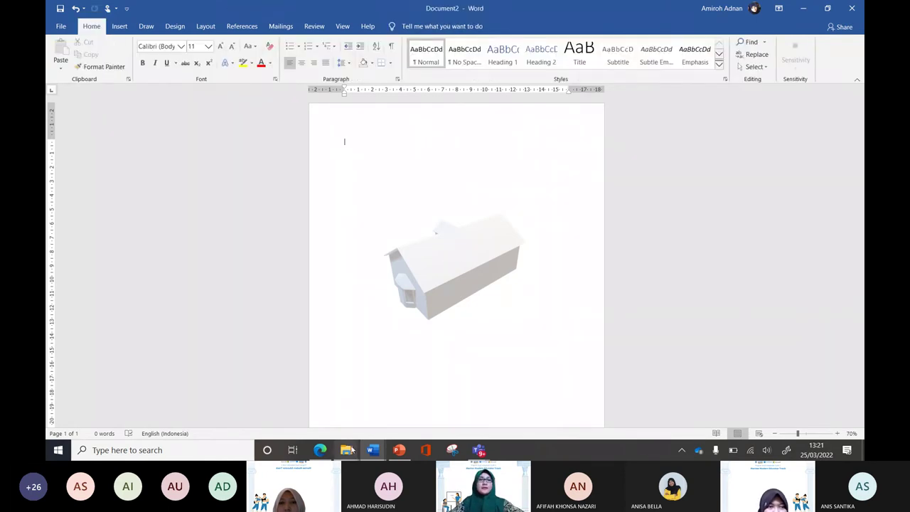
Switch to the OneNote notebook in Edge and open the "Try it! [1] Insert and Format Icons" page under 04 – Lesson
left_click(321, 450)
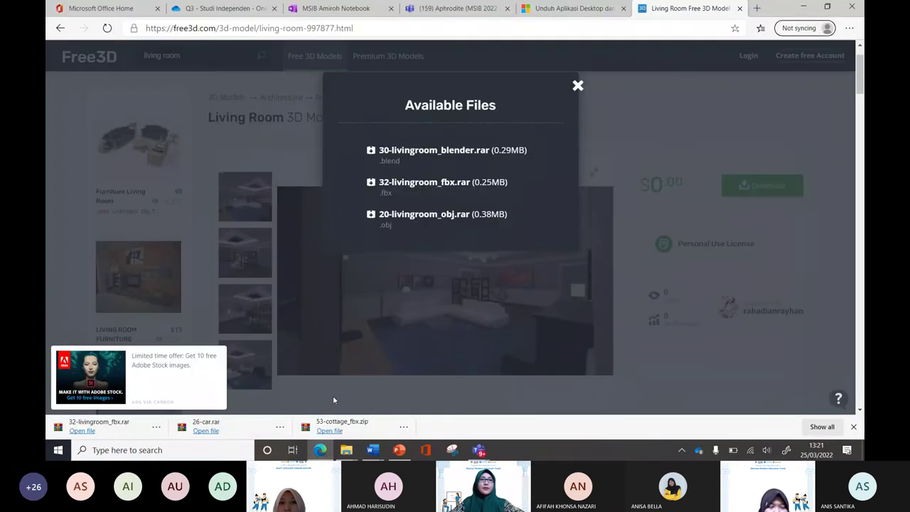
left_click(319, 7)
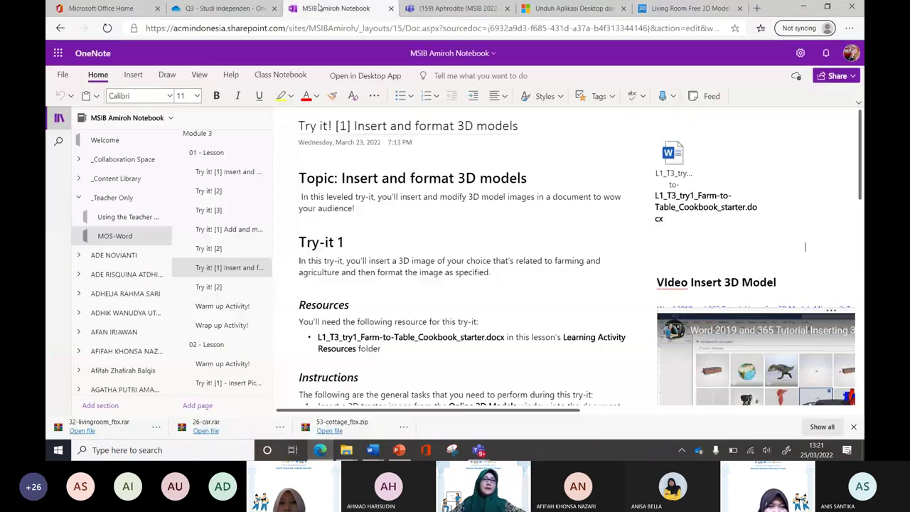
scroll(247, 297, "down", 1)
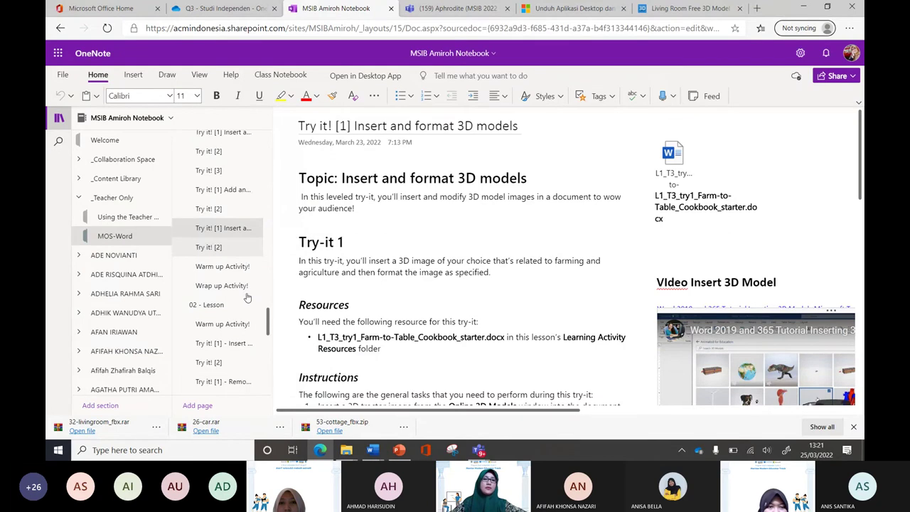
scroll(234, 342, "down", 3)
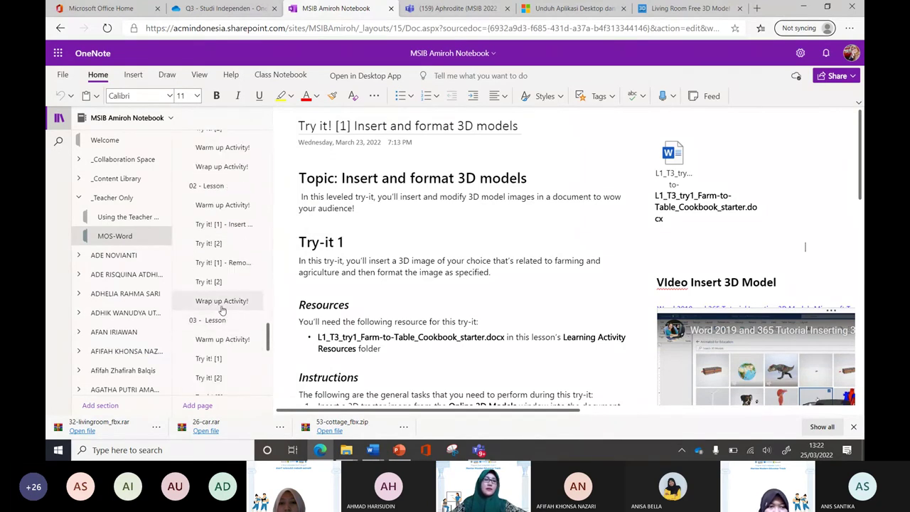
scroll(222, 310, "down", 1)
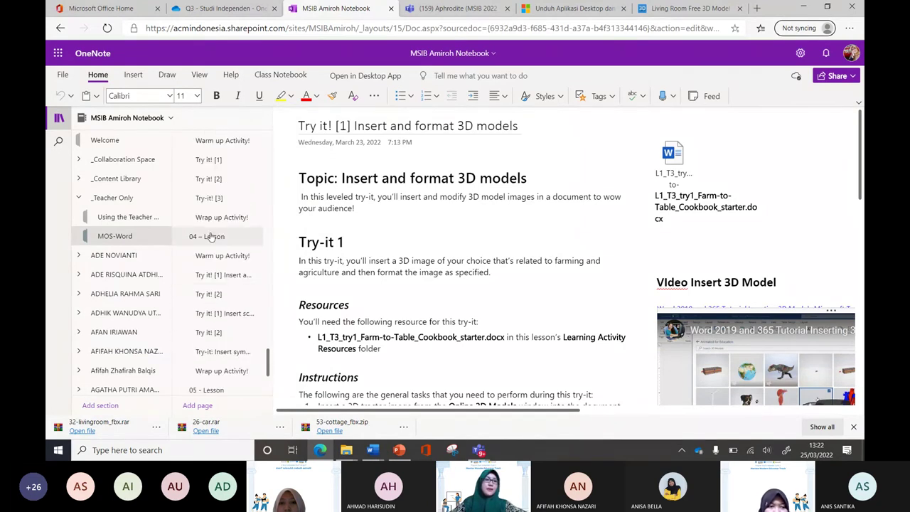
left_click(231, 276)
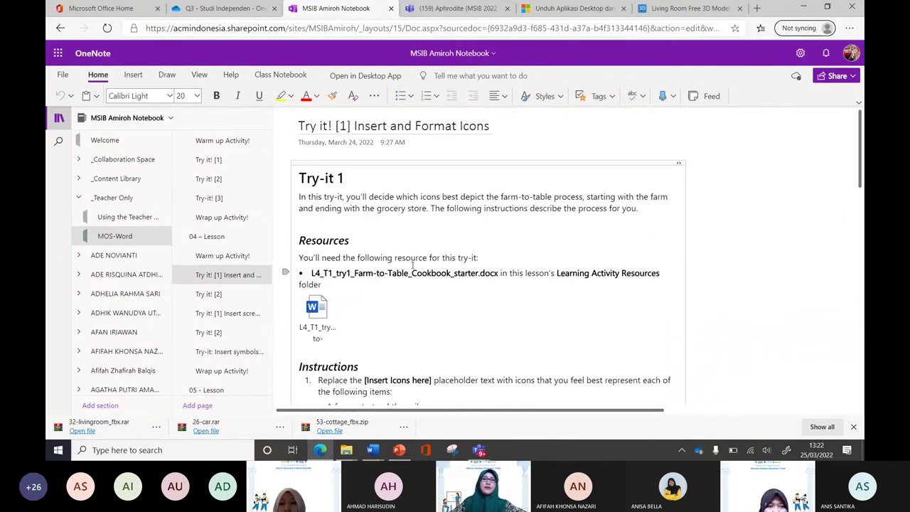
Return to Document2 in Word and delete the cottage model
left_click(373, 449)
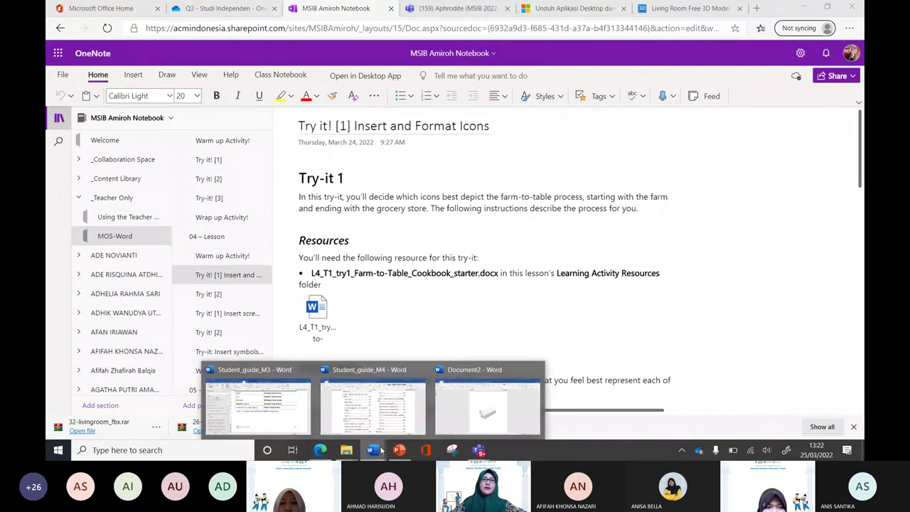
left_click(465, 428)
left_click(501, 266)
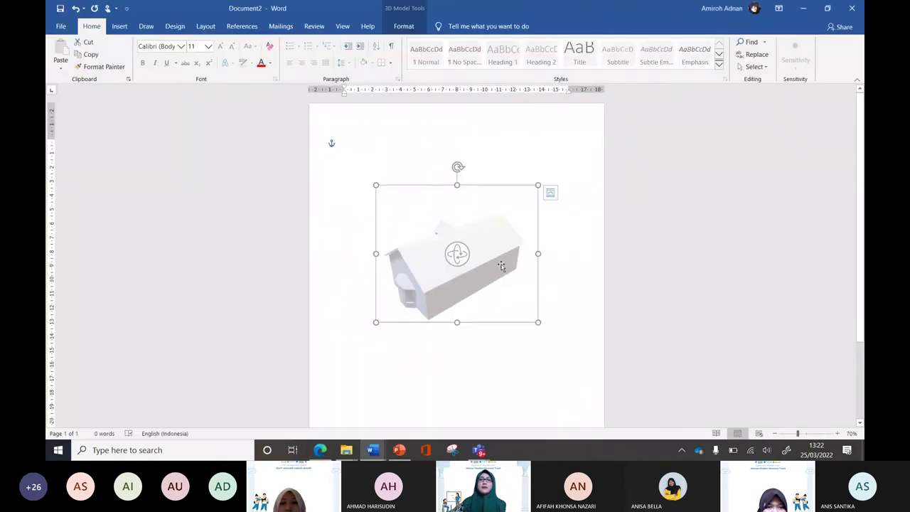
key("Delete")
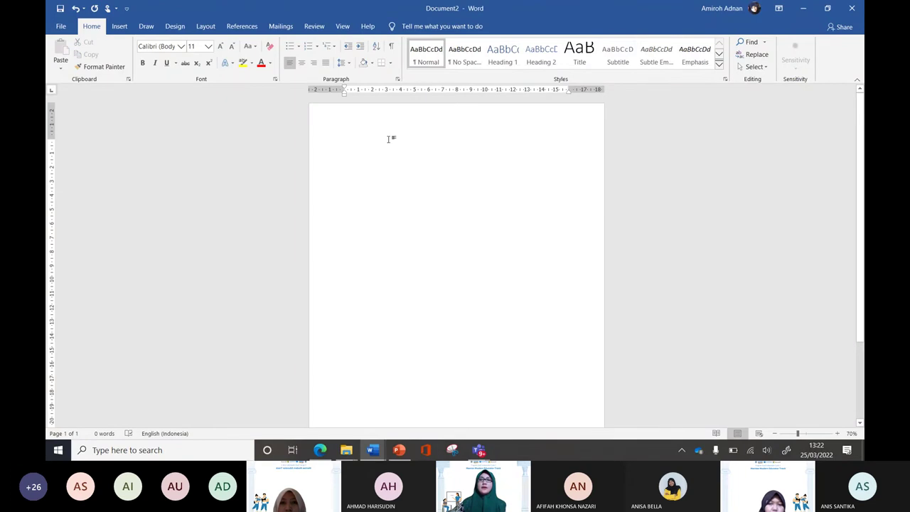
Insert the head-with-gears icon from the Analytics category and enlarge it to about 6.38 by 6.38 cm
left_click(119, 26)
left_click(221, 52)
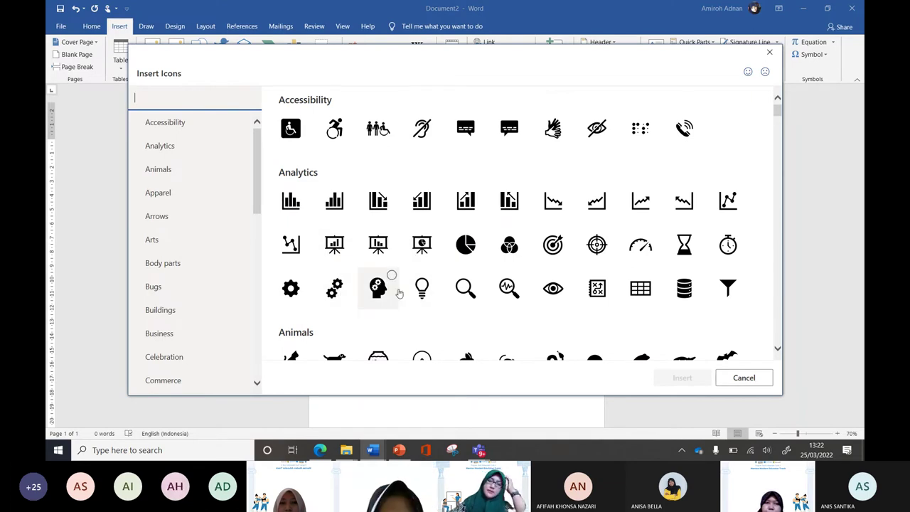
left_click(384, 288)
left_click(693, 378)
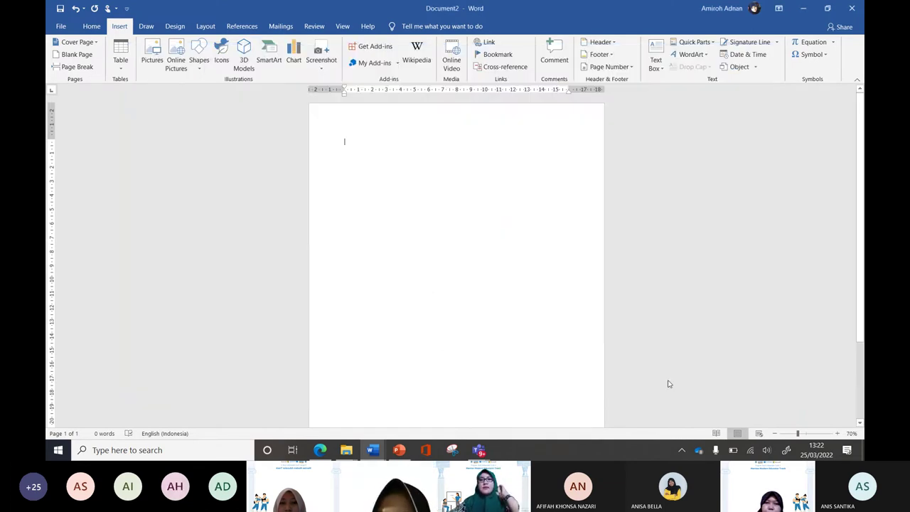
left_click_drag(381, 175, 435, 229)
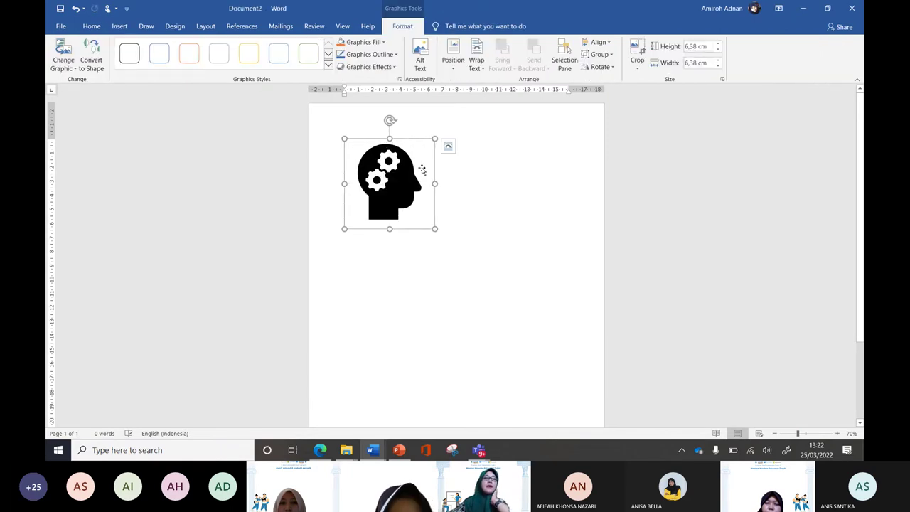
Give the head-with-gears icon an orange fill and a blue outline, and deselect it
left_click(355, 45)
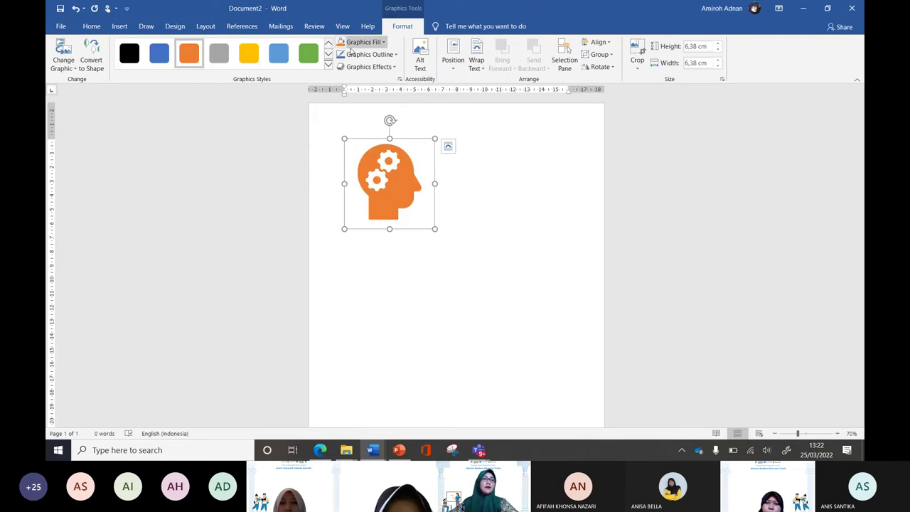
left_click(74, 69)
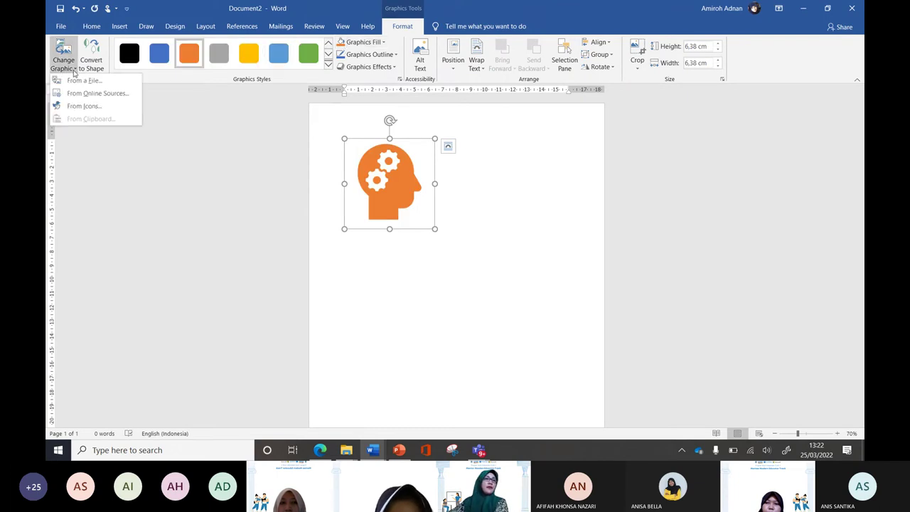
left_click(74, 69)
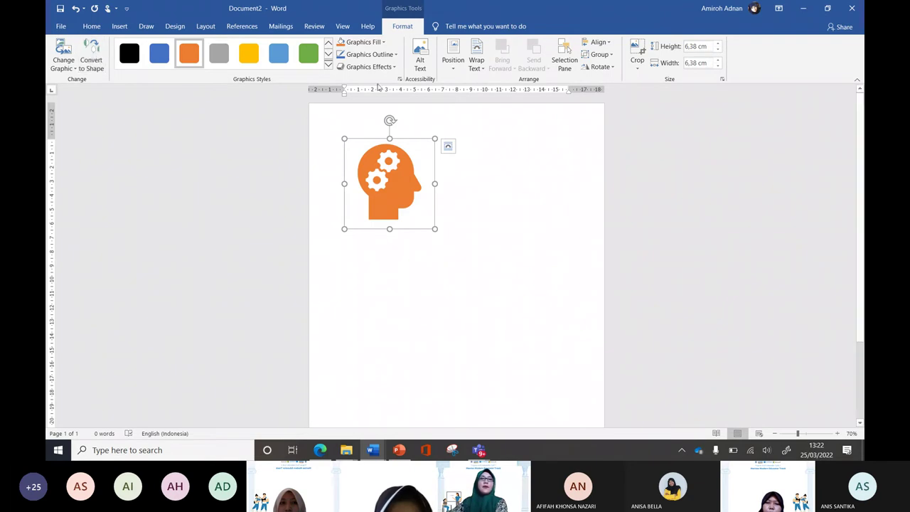
left_click(369, 54)
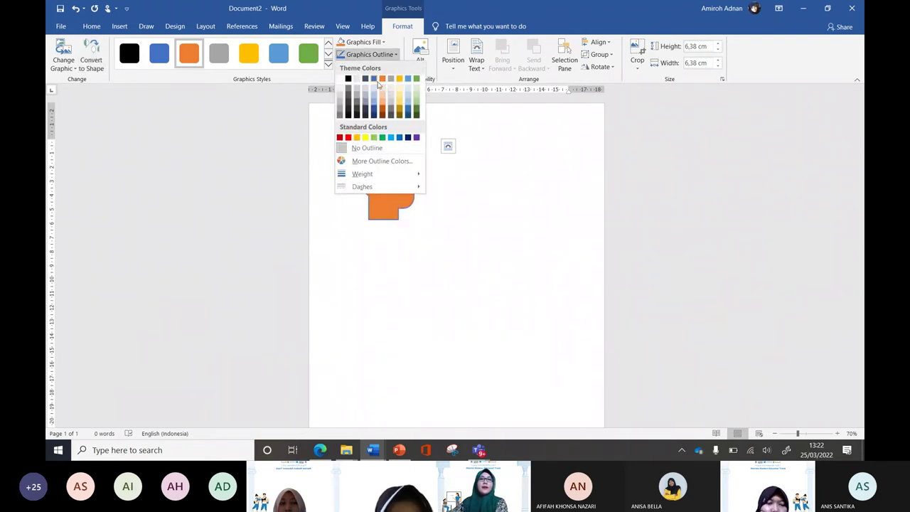
left_click(373, 84)
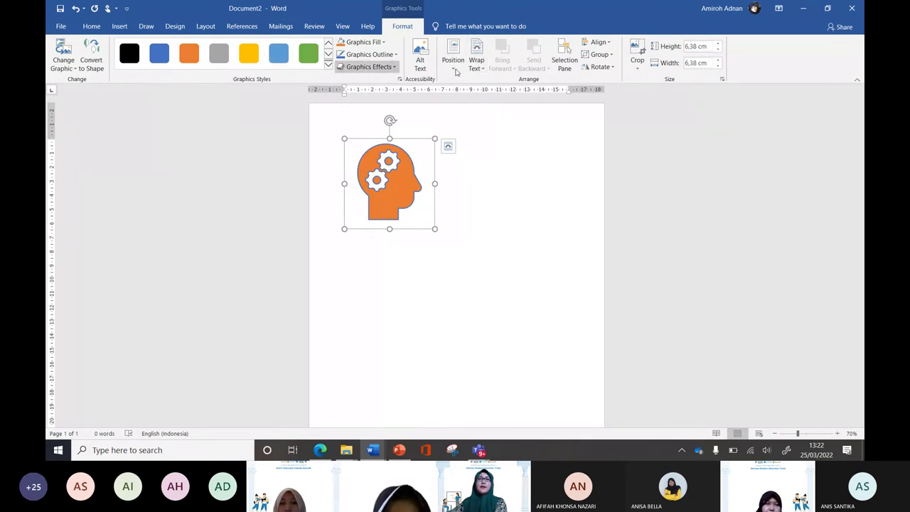
left_click(494, 165)
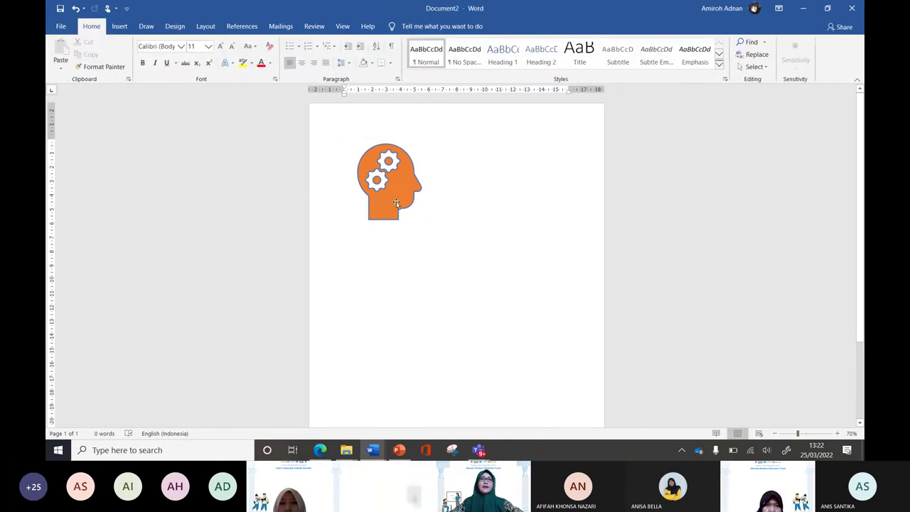
left_click(423, 214)
Switch to the OneNote notebook in Edge and view the Try-it pages on screenshots and clippings and on symbols and special characters
key("alt+Tab")
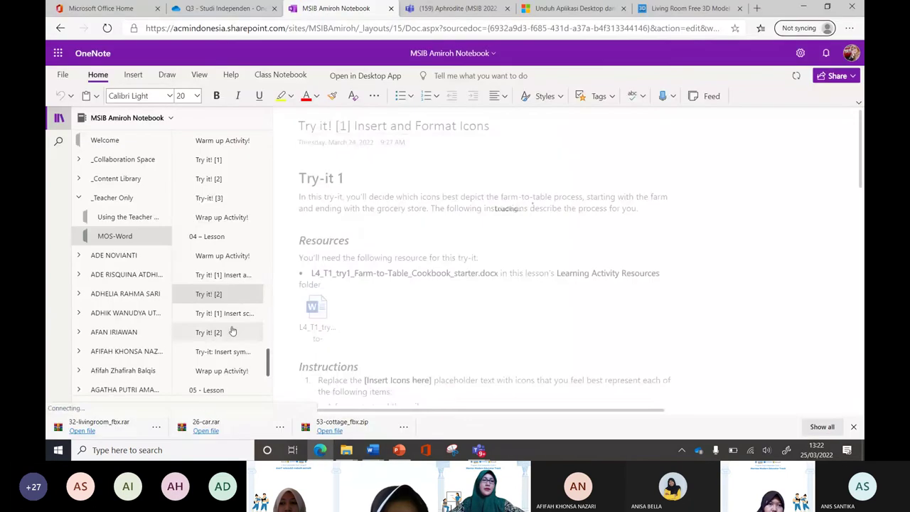
left_click(239, 317)
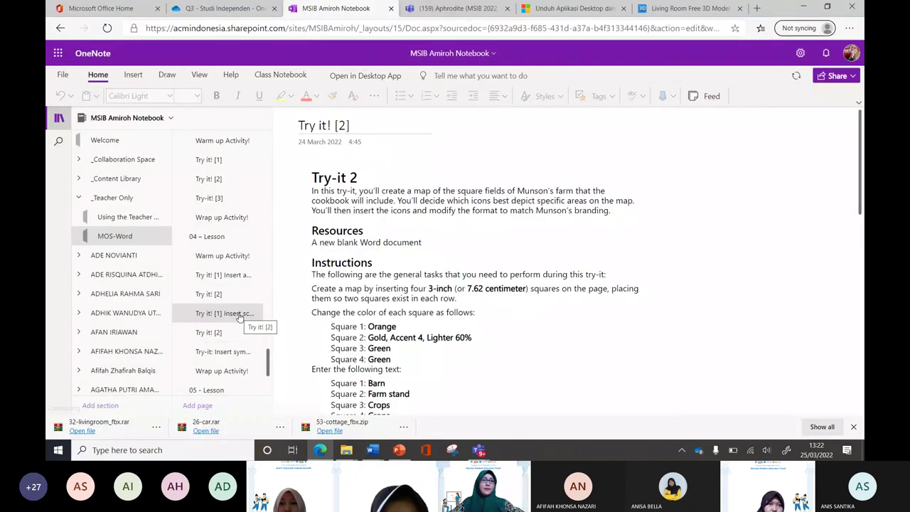
left_click(232, 316)
scroll(232, 276, "down", 1)
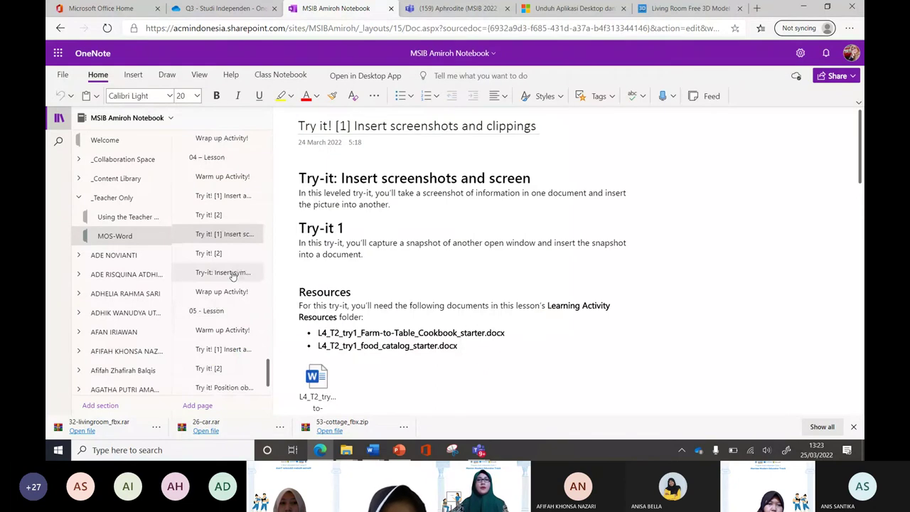
left_click(232, 275)
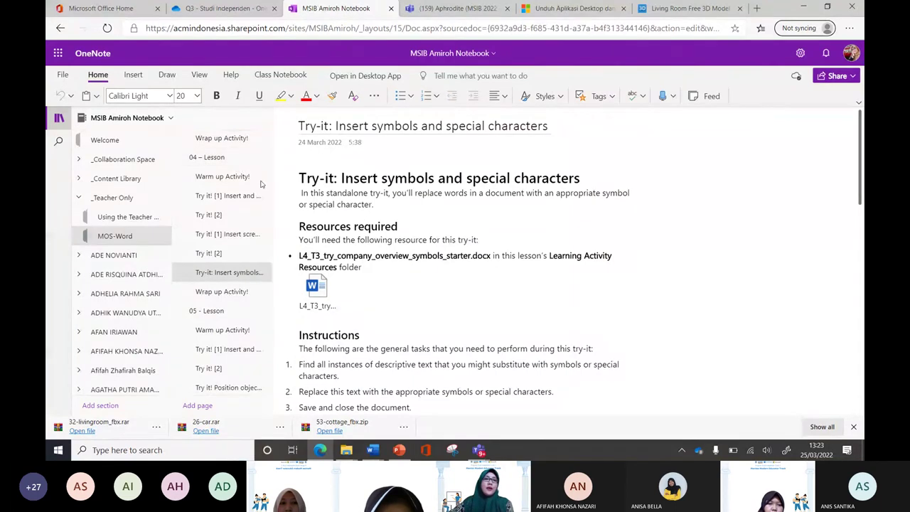
Open the 04 – Lesson page and enlarge the embedded video under "Shortcut Key to Insert a Symbol or Special Character in Word"
left_click(237, 160)
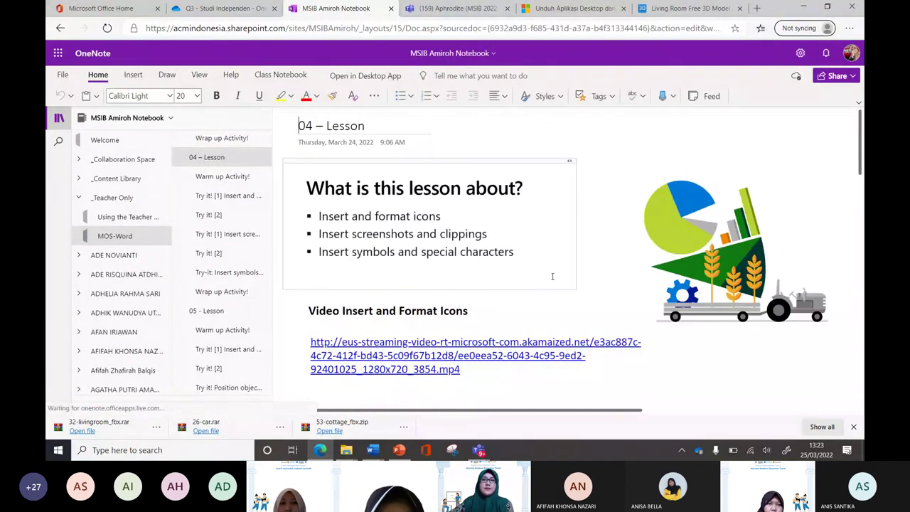
scroll(570, 275, "down", 5)
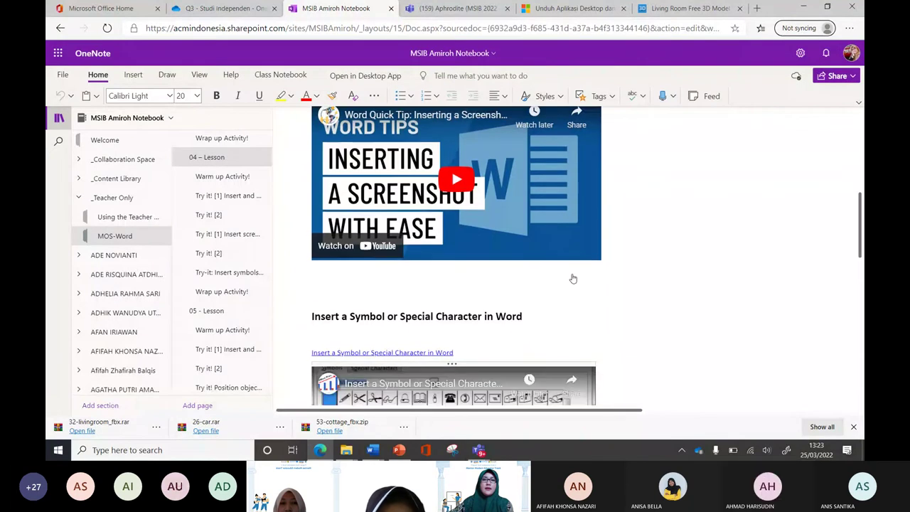
scroll(573, 279, "down", 4)
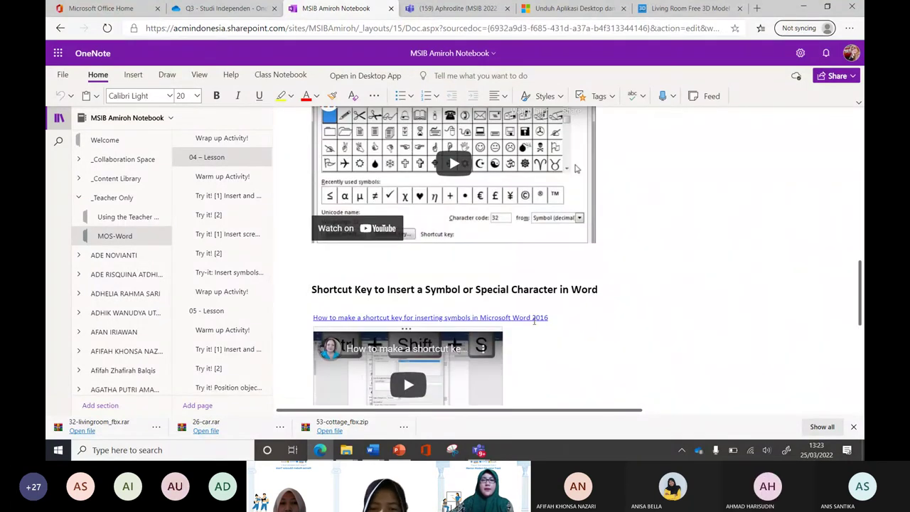
scroll(534, 321, "down", 3)
scroll(508, 299, "up", 2)
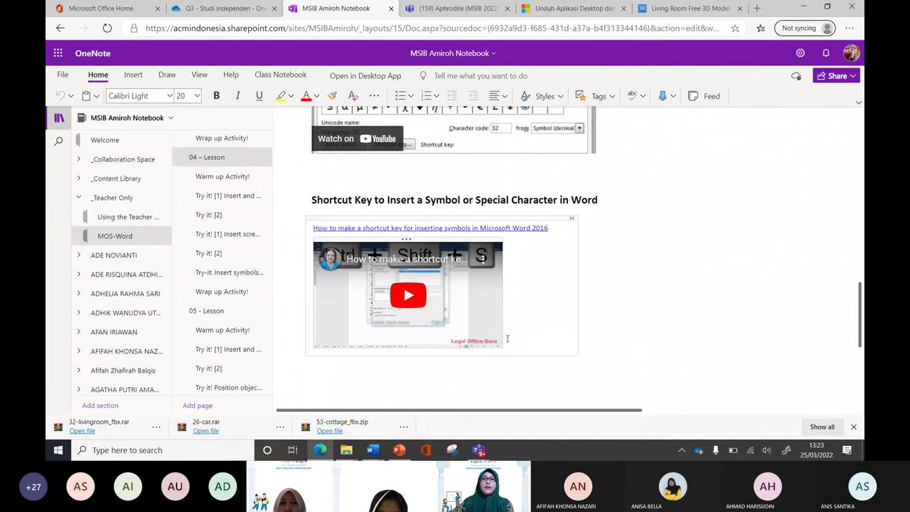
left_click(503, 346)
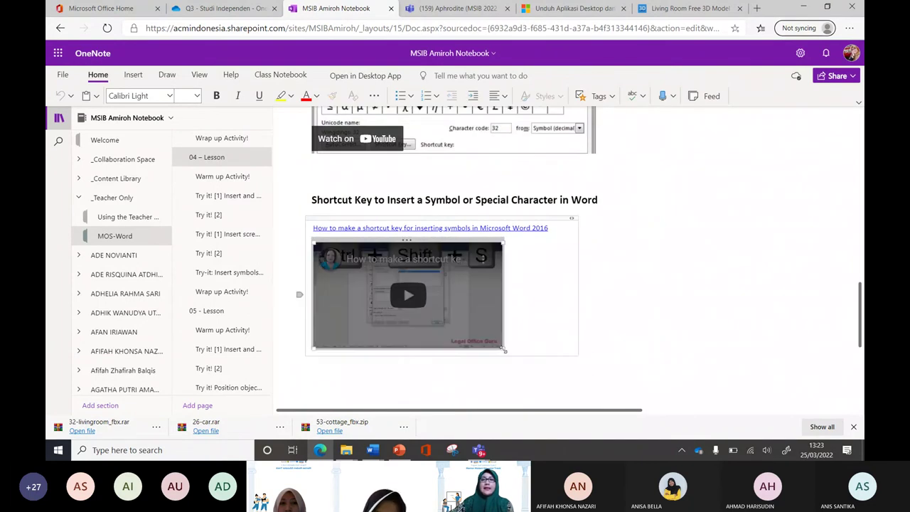
left_click_drag(504, 350, 603, 405)
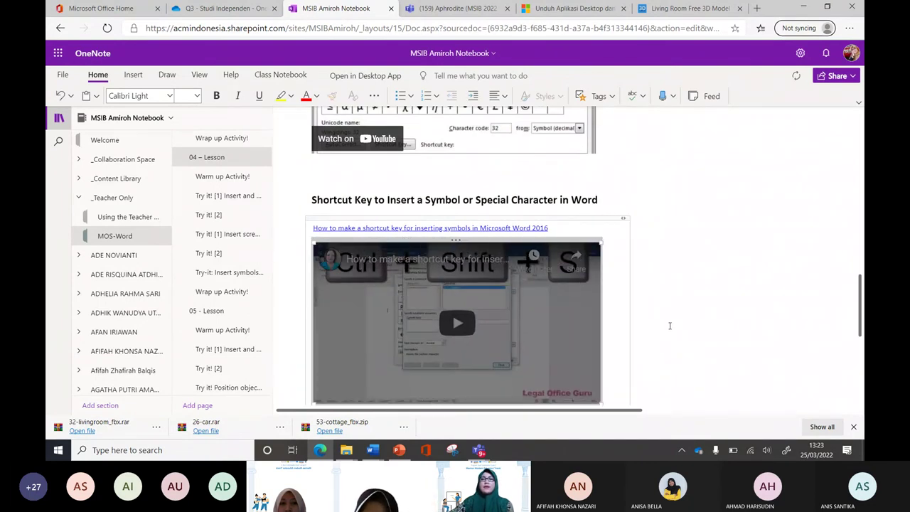
scroll(669, 325, "down", 1)
left_click(669, 326)
scroll(669, 326, "up", 1)
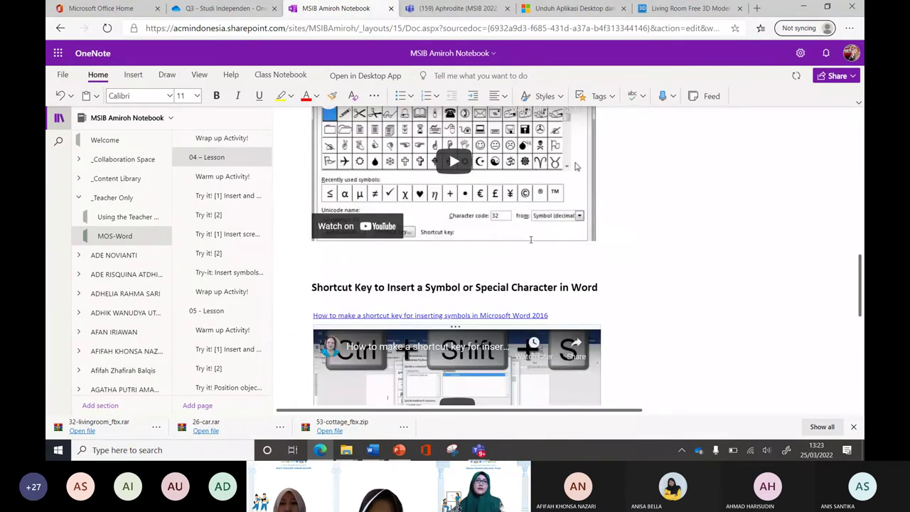
scroll(531, 239, "down", 3)
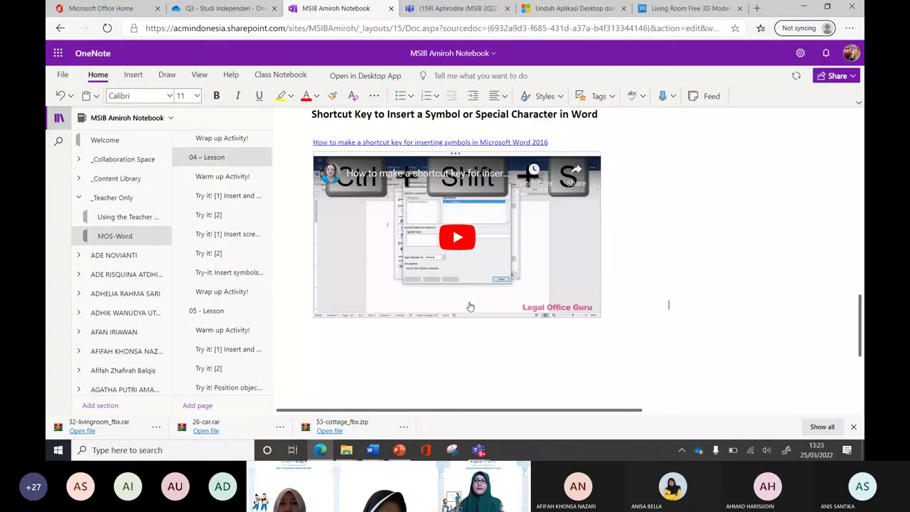
Start the embedded shortcut-key video, show the system speaker volume, and open the video on YouTube
left_click(469, 307)
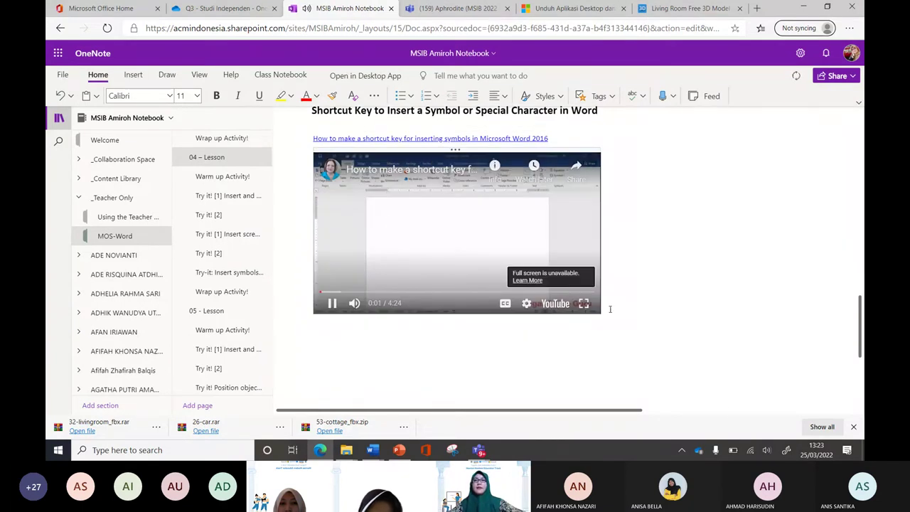
left_click(767, 450)
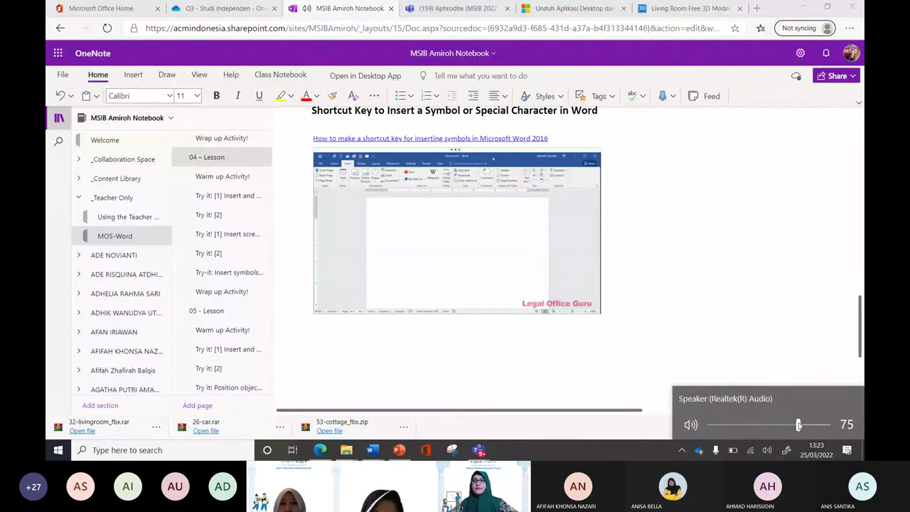
mouse_move(577, 305)
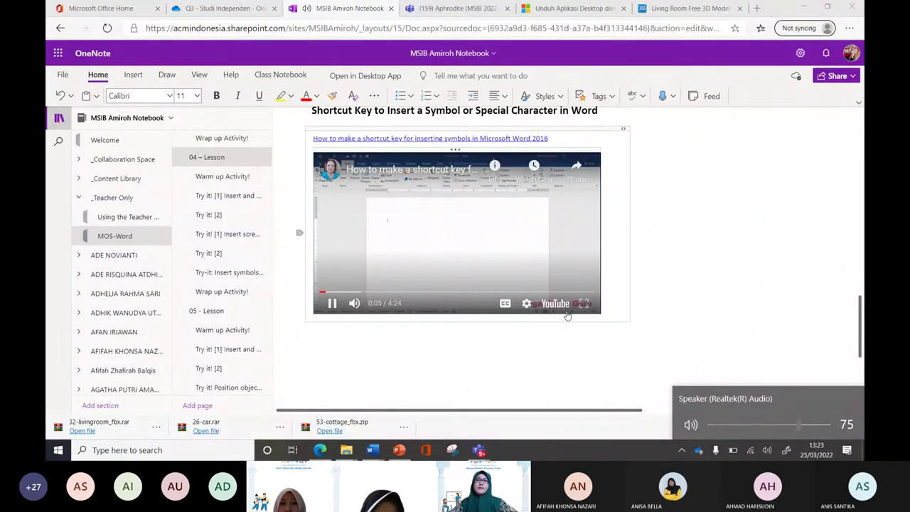
left_click(561, 304)
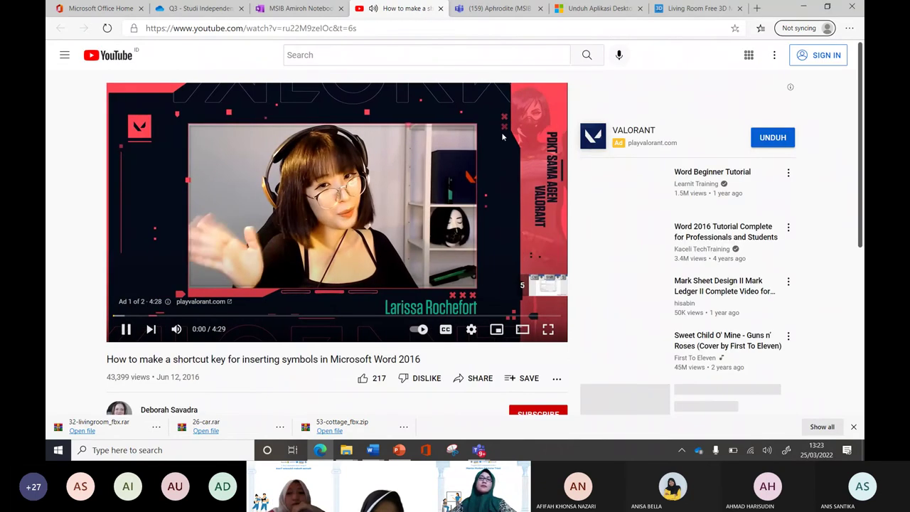
Skip the ad, show the YouTube video in full screen and restart it from the beginning
left_click(538, 286)
left_click(547, 329)
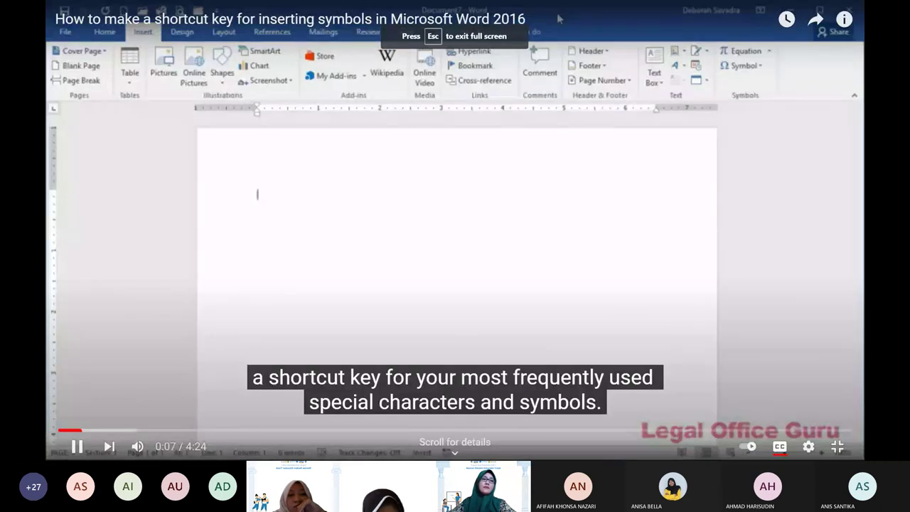
left_click(61, 431)
left_click(62, 431)
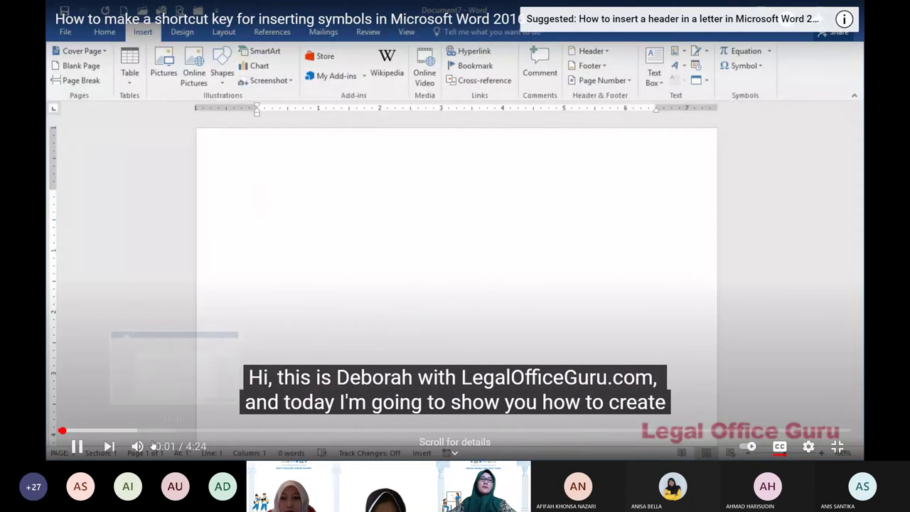
mouse_move(153, 444)
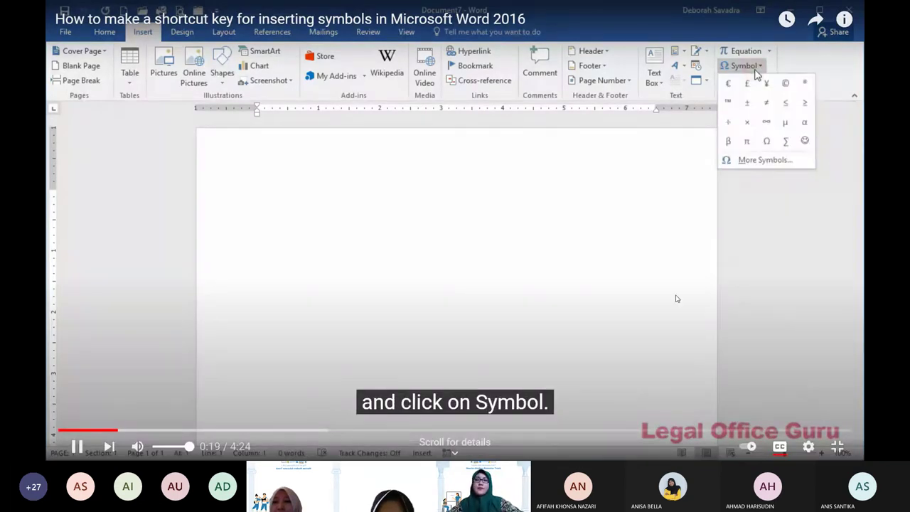
Leave full screen, pause the video and switch to the Microsoft Teams call window
key("Escape")
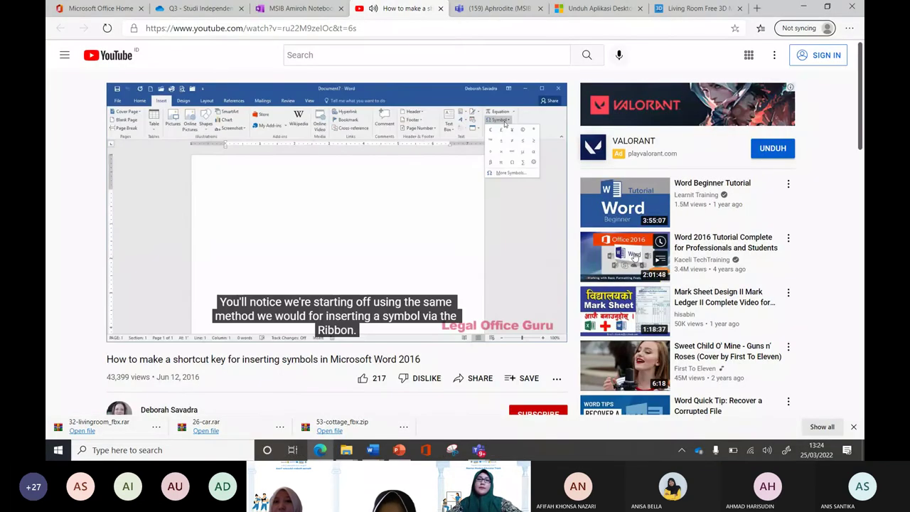
left_click(391, 207)
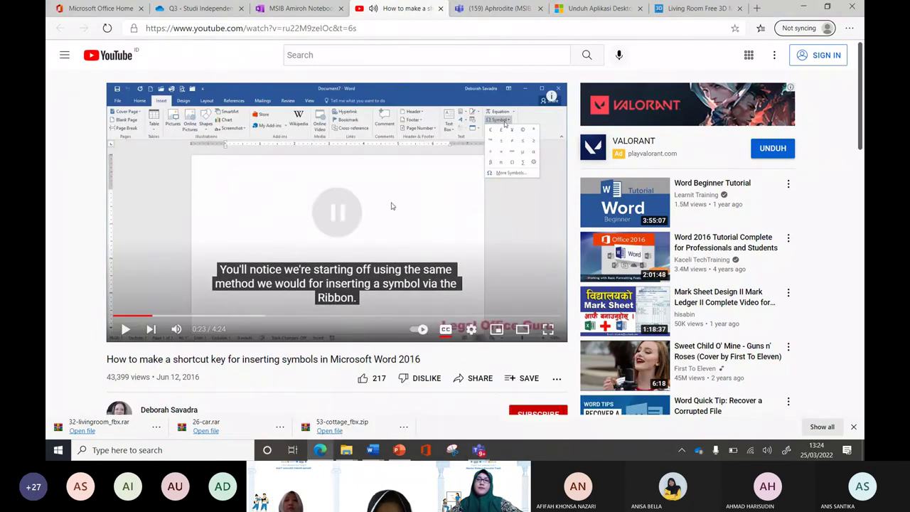
left_click(478, 450)
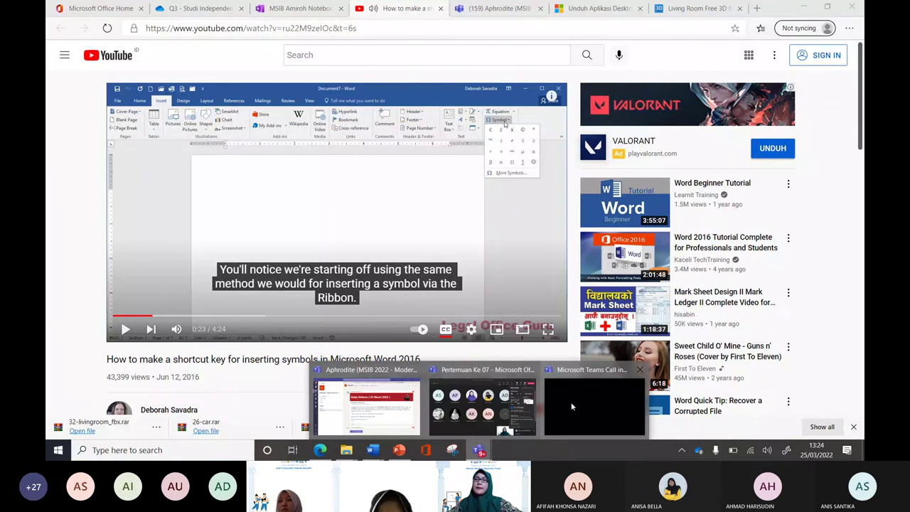
left_click(572, 406)
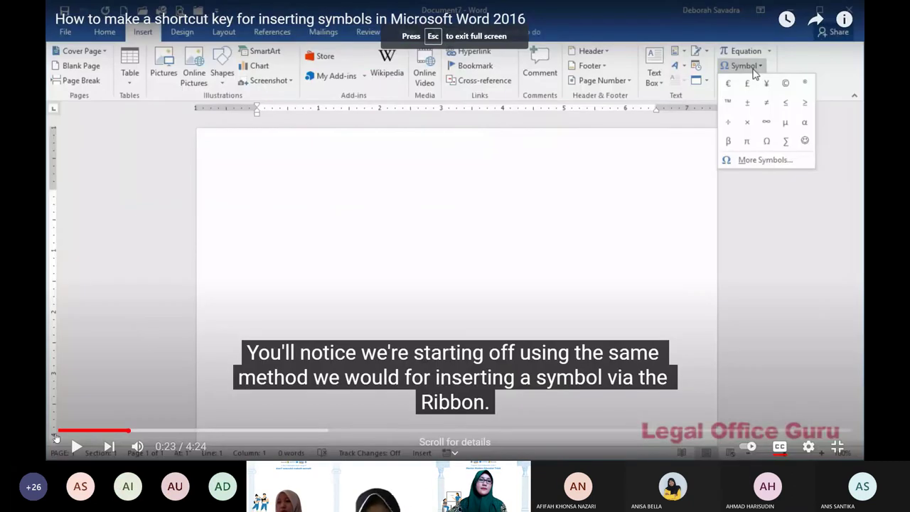
Rewind the paused full-screen shortcut-key video to its start and resume playback
left_click(59, 431)
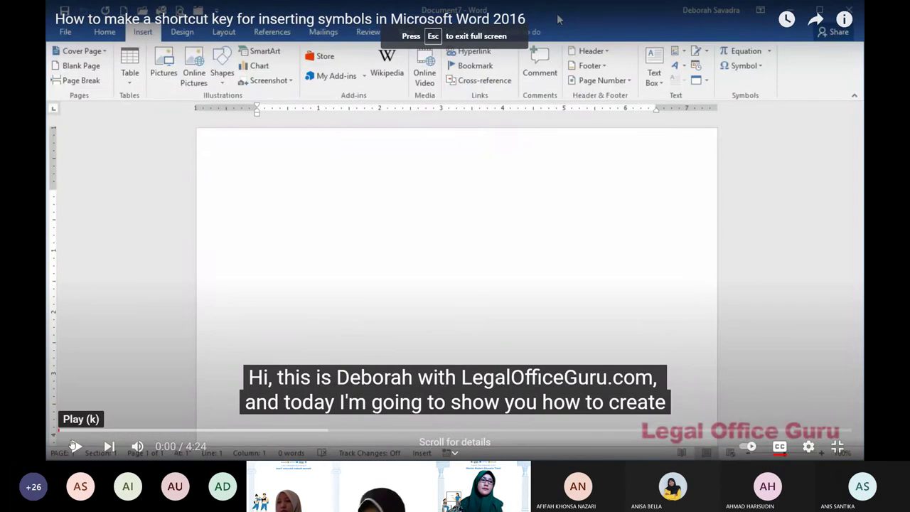
left_click(76, 446)
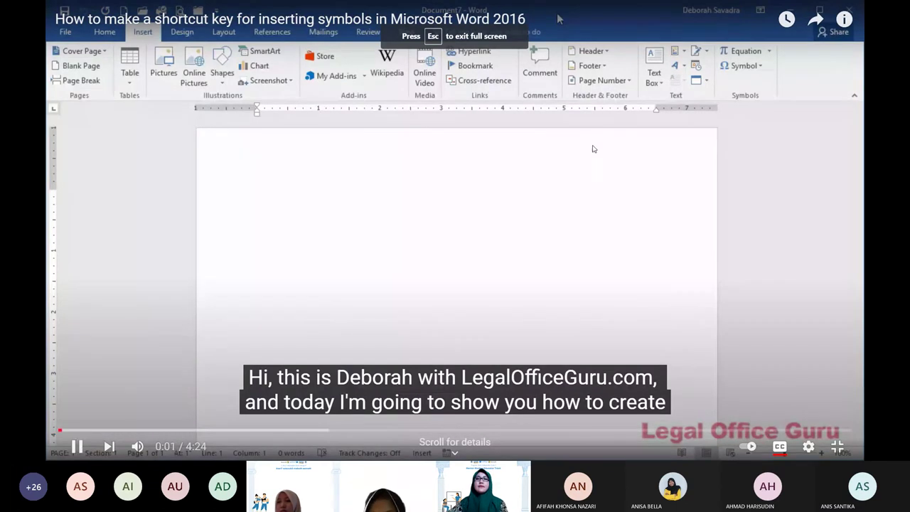
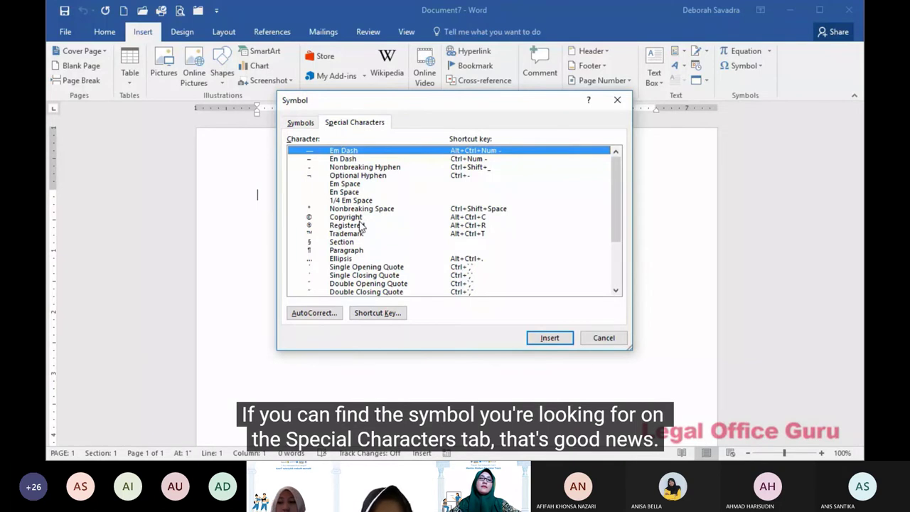
Show the Latin-1 Supplement subset of the normal text symbols and select the section sign (§)
left_click(300, 122)
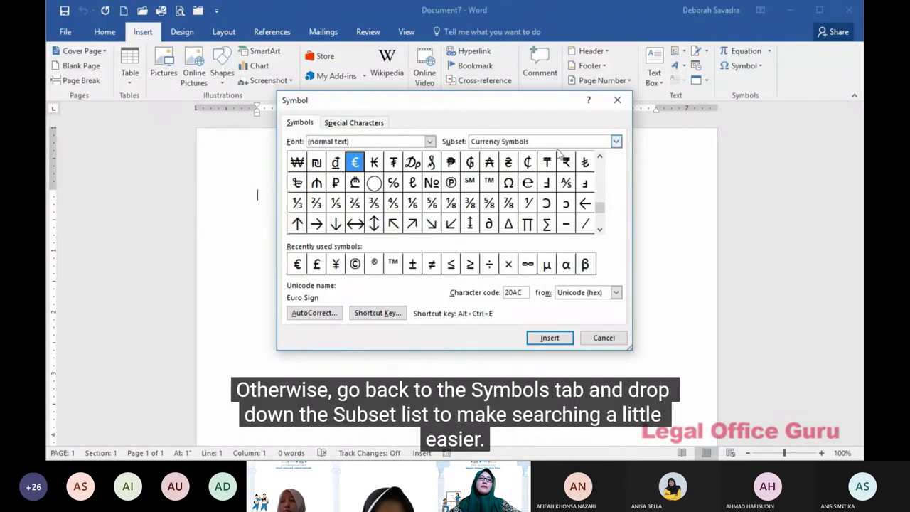
left_click(616, 142)
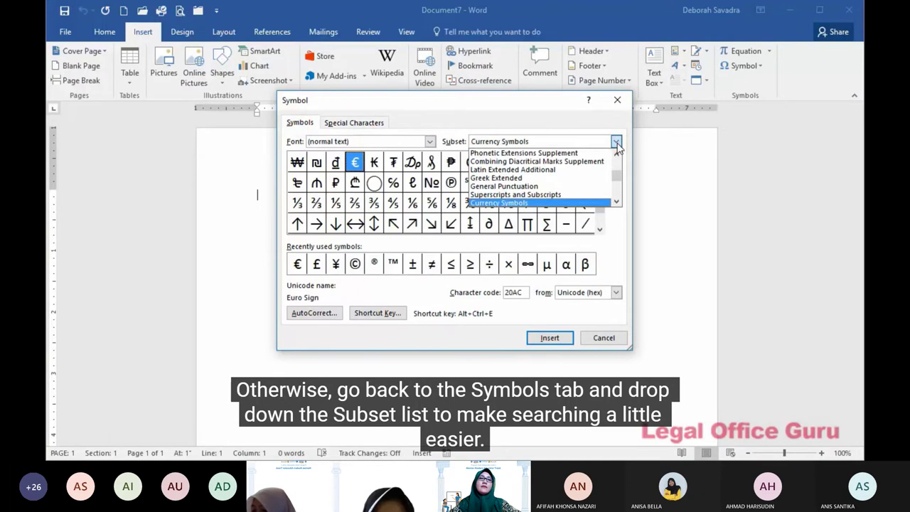
scroll(580, 164, "up", 1)
scroll(579, 161, "up", 4)
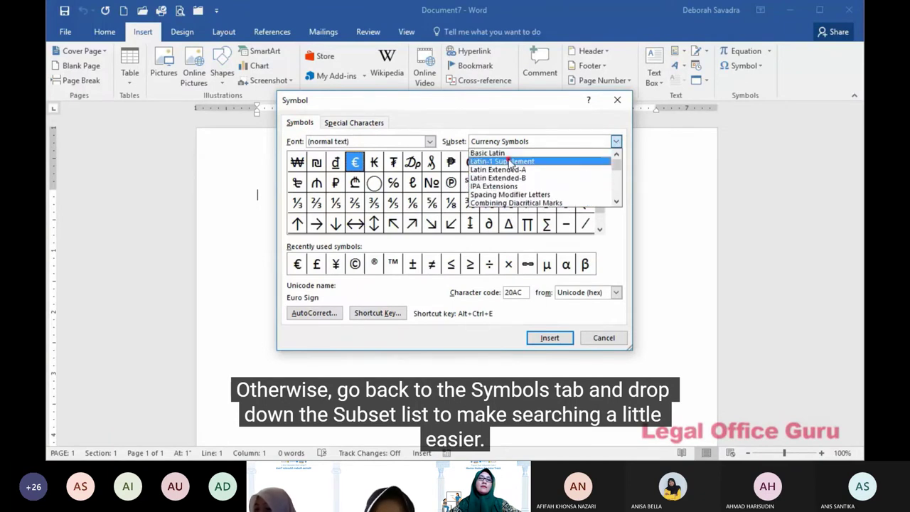
left_click(509, 161)
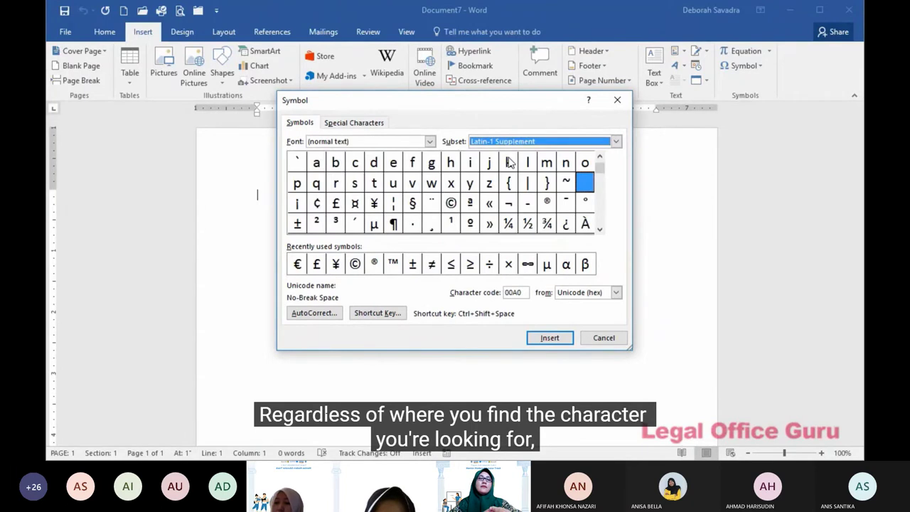
left_click(412, 204)
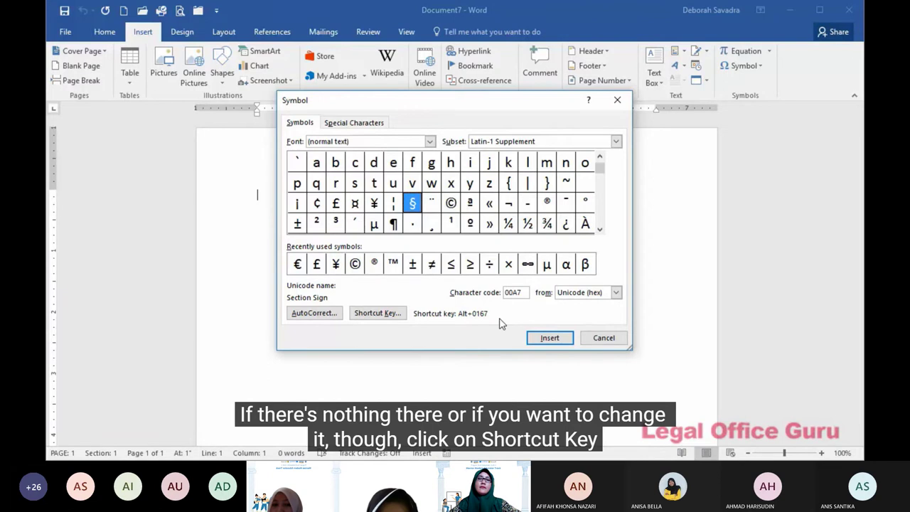
Assign Ctrl+Shift+S as the section sign's shortcut key in the Normal template and use it to insert the sign in the document
left_click(362, 314)
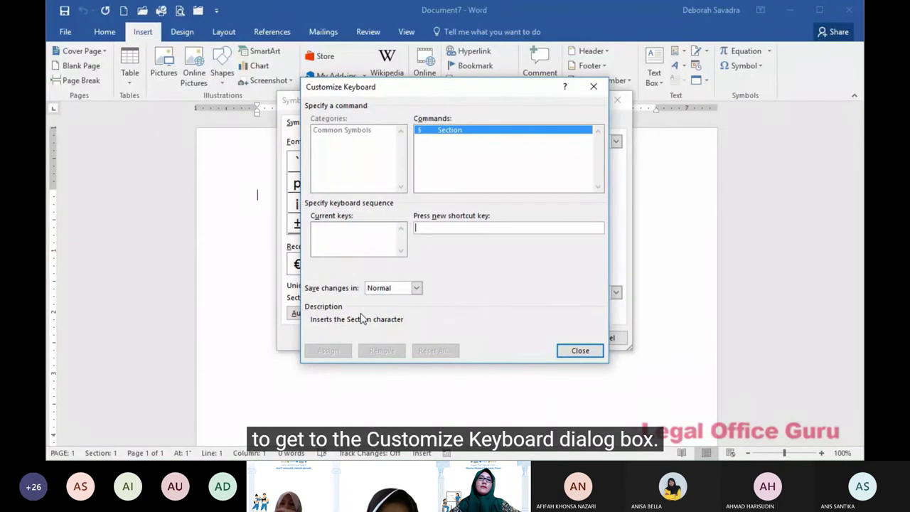
left_click(433, 230)
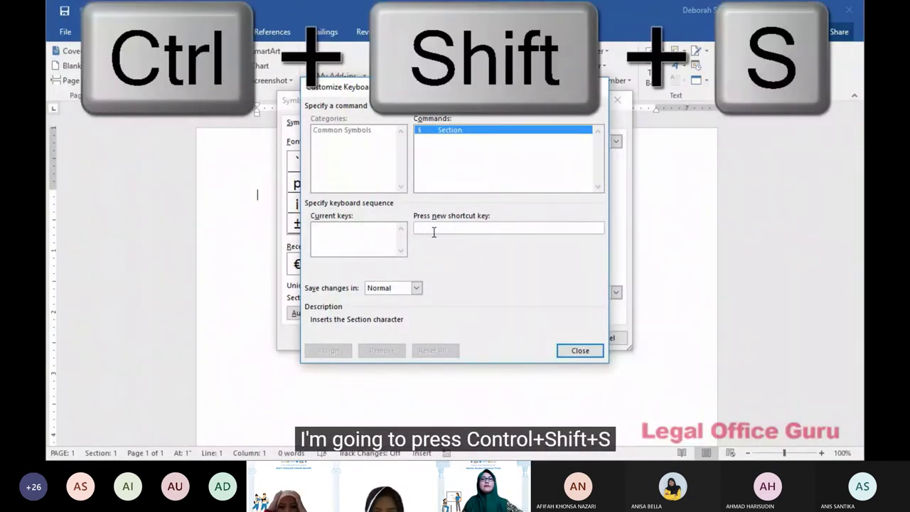
key("ctrl+shift+s")
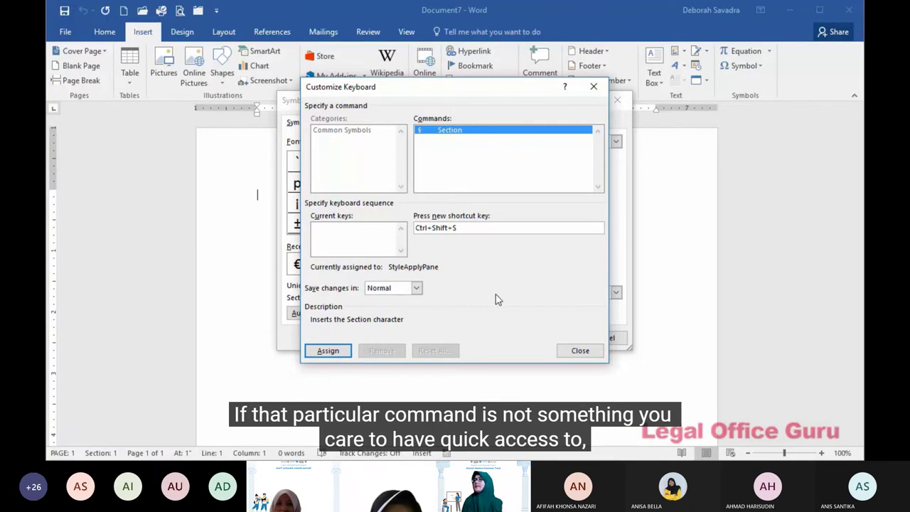
left_click(340, 353)
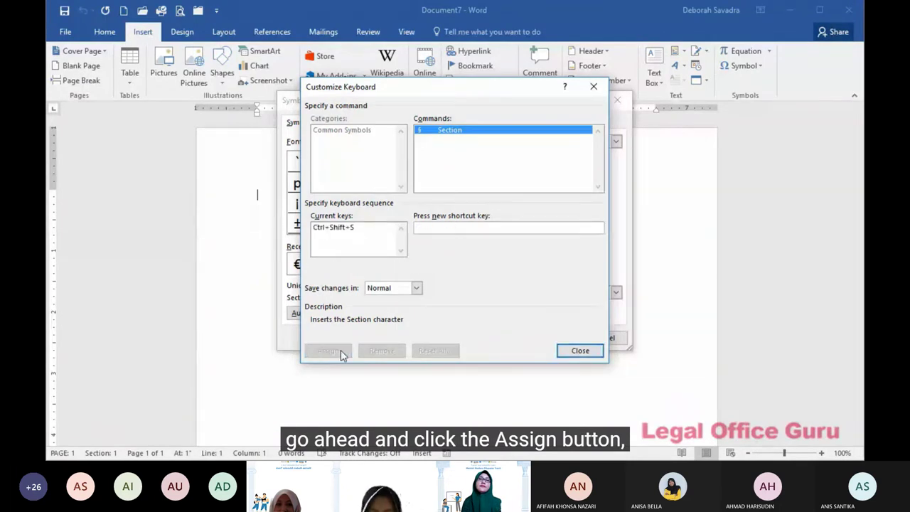
left_click(577, 353)
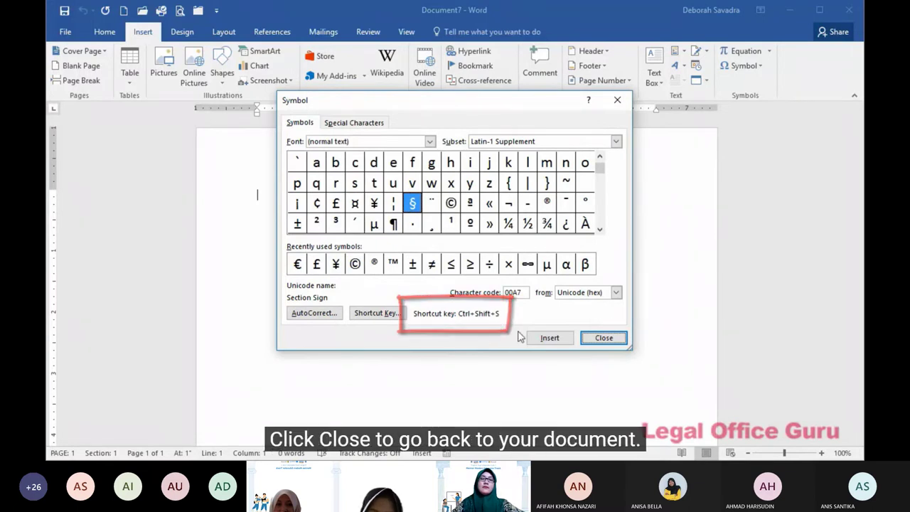
left_click(603, 338)
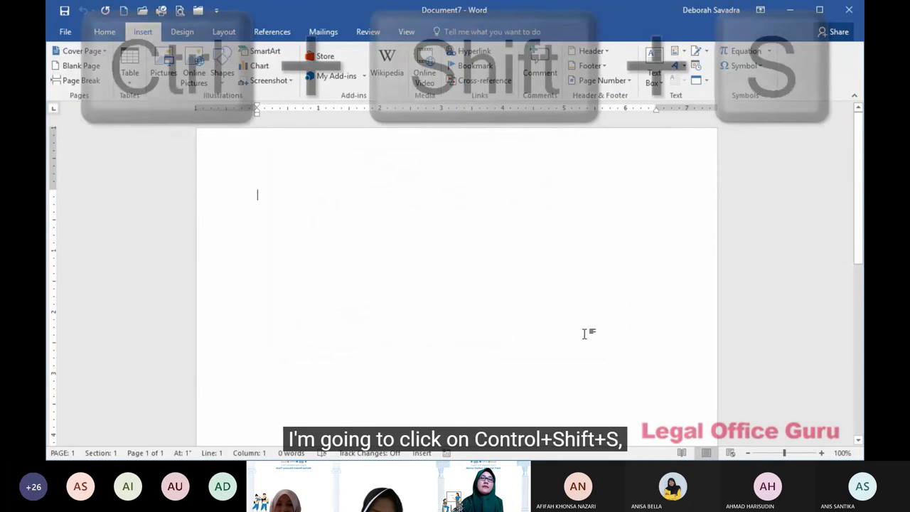
key("ctrl+shift+s")
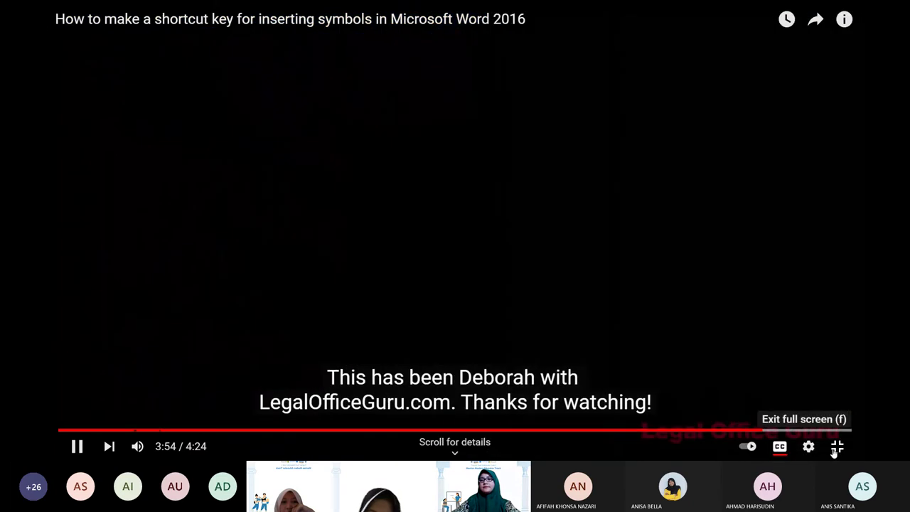
Leave full screen, pause the video and return to the shortcut key lesson in the MSIB Amiroh Notebook
left_click(837, 447)
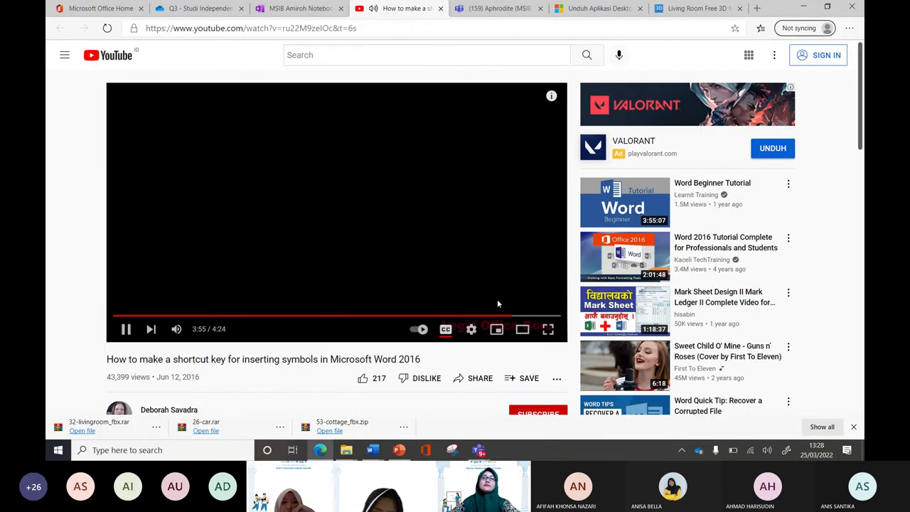
left_click(387, 188)
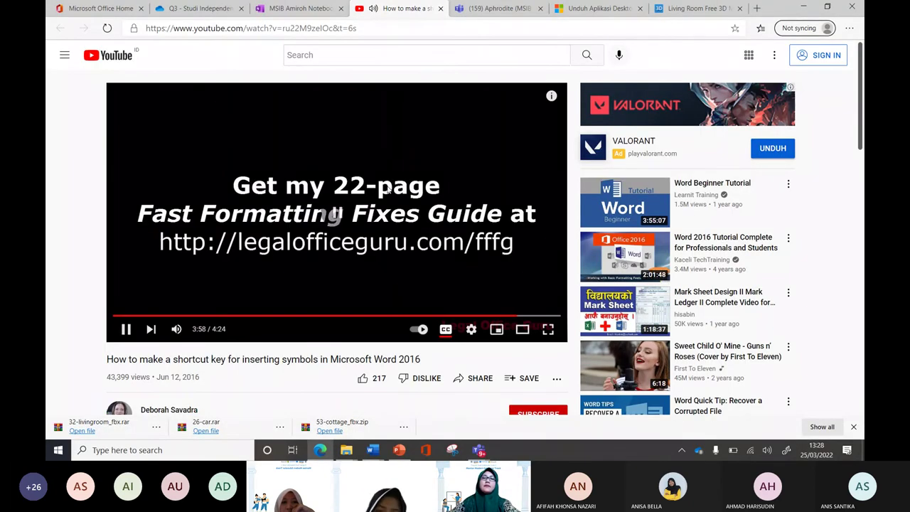
left_click(310, 7)
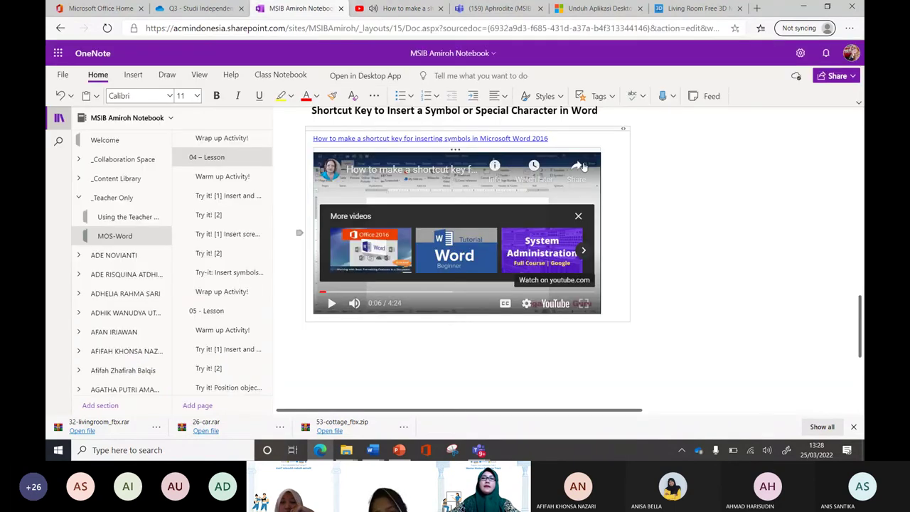
scroll(645, 163, "up", 1)
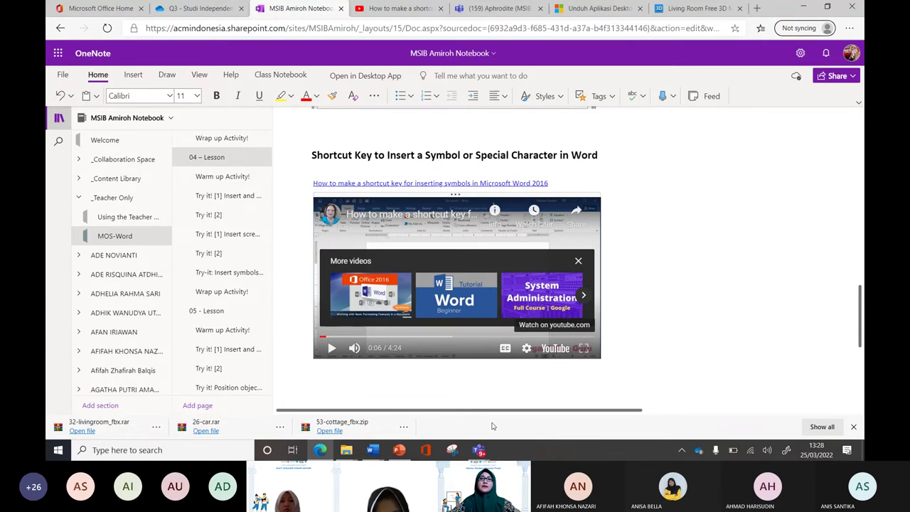
Switch to Document2 in Word and delete the orange head icon with gears from the page
left_click(371, 450)
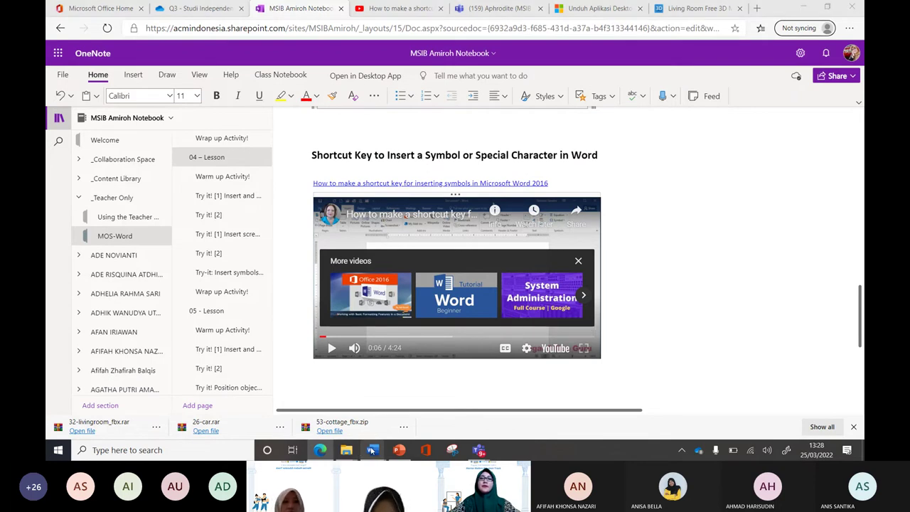
left_click(491, 398)
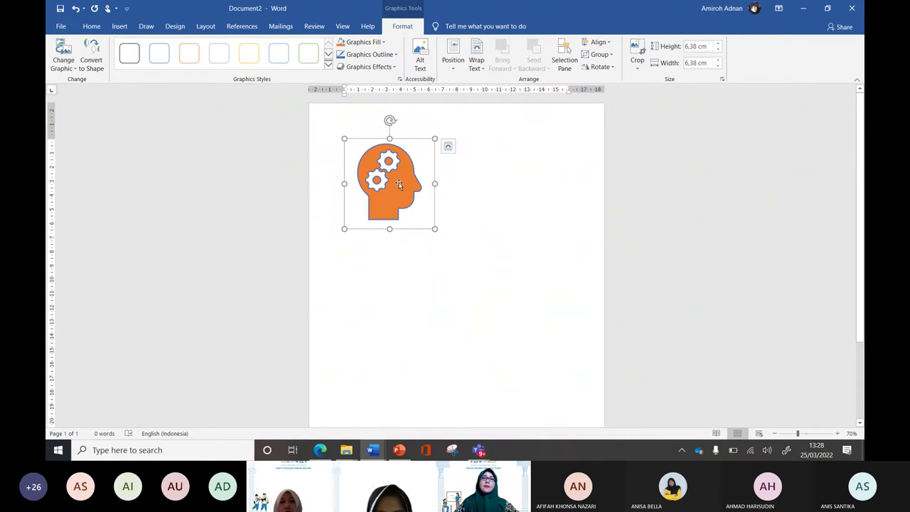
key("Delete")
scroll(455, 209, "up", 2, "ctrl")
scroll(455, 209, "up", 7, "ctrl")
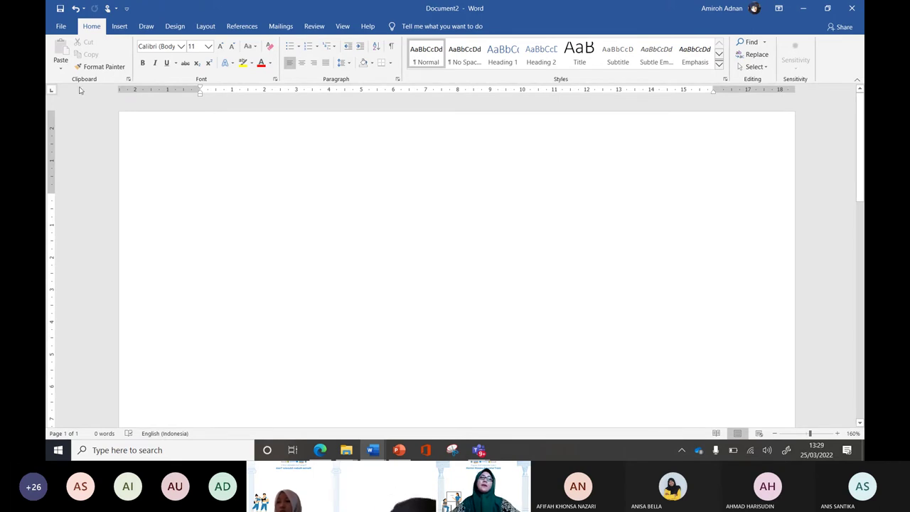
Insert the copyright symbol (©) at the start of the blank document
left_click(118, 26)
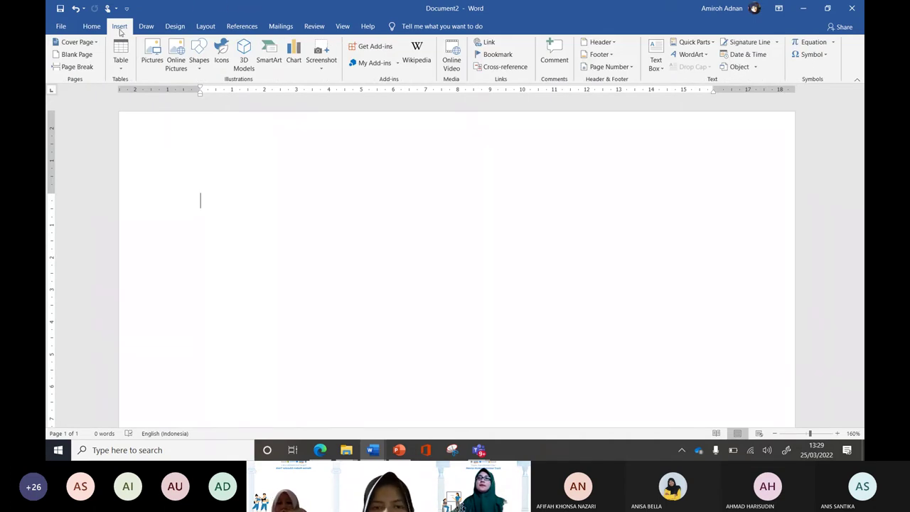
left_click(800, 54)
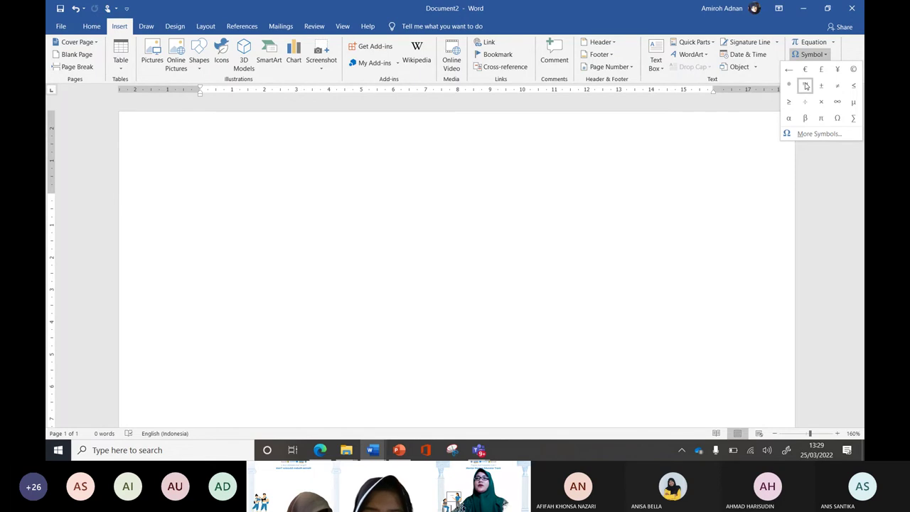
left_click(853, 70)
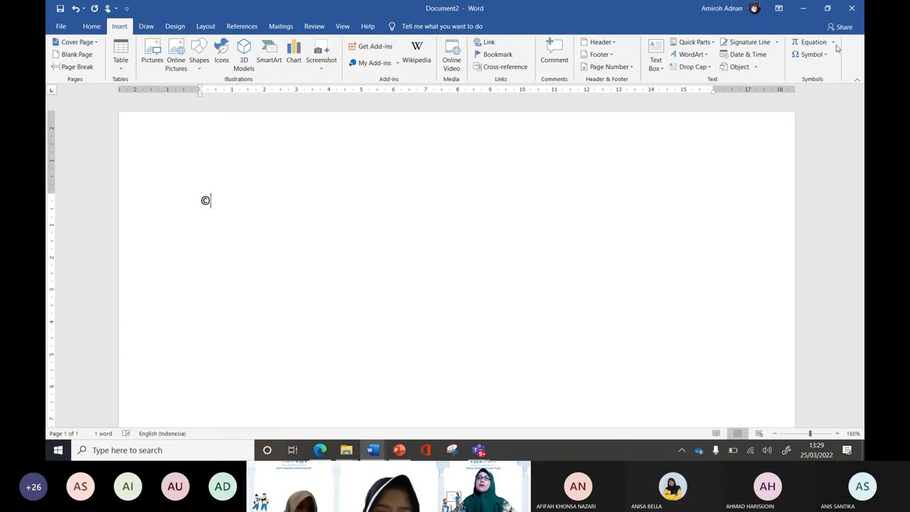
Insert the pound sign (£) and greater-than-or-equal sign (≥) from the recently used symbols in the full Symbol dialog and close it
left_click(811, 54)
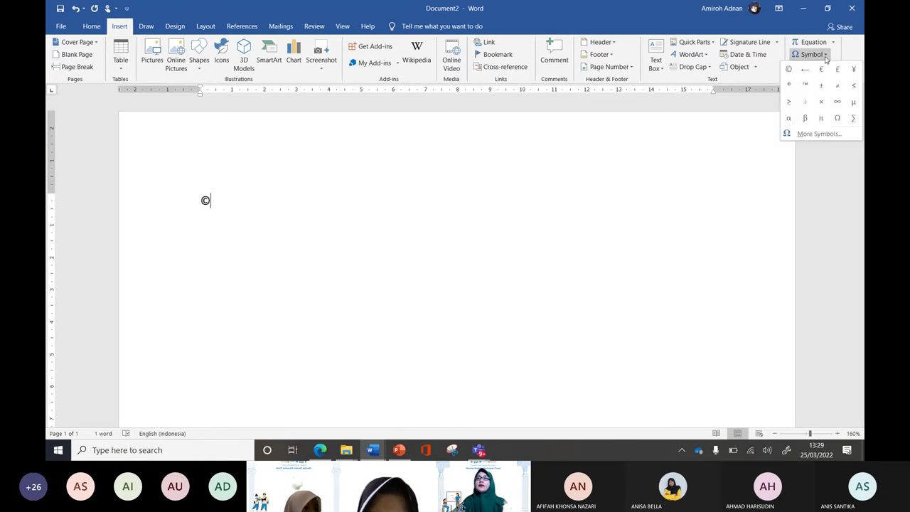
left_click(819, 134)
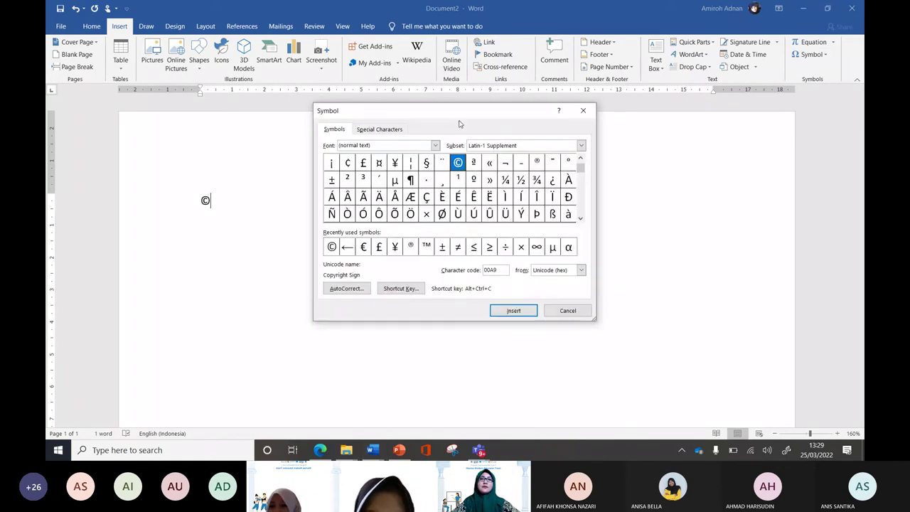
left_click_drag(465, 121, 504, 117)
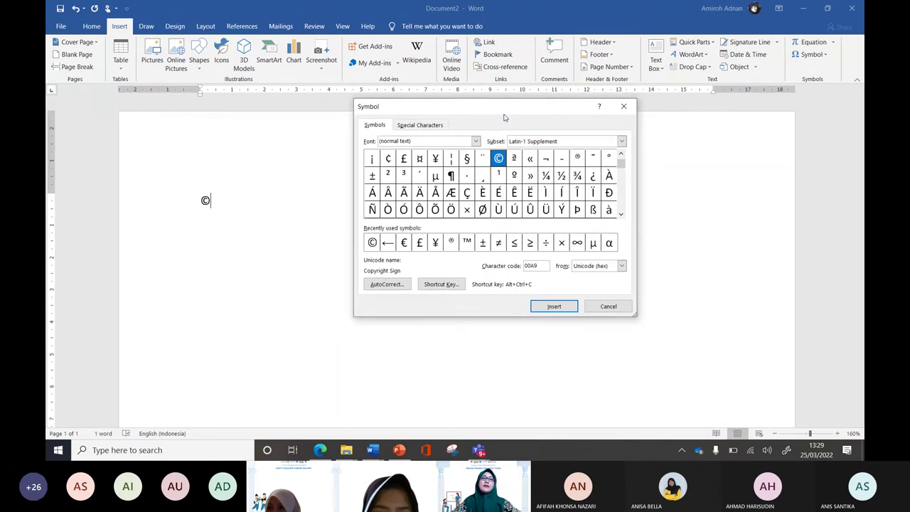
left_click(420, 242)
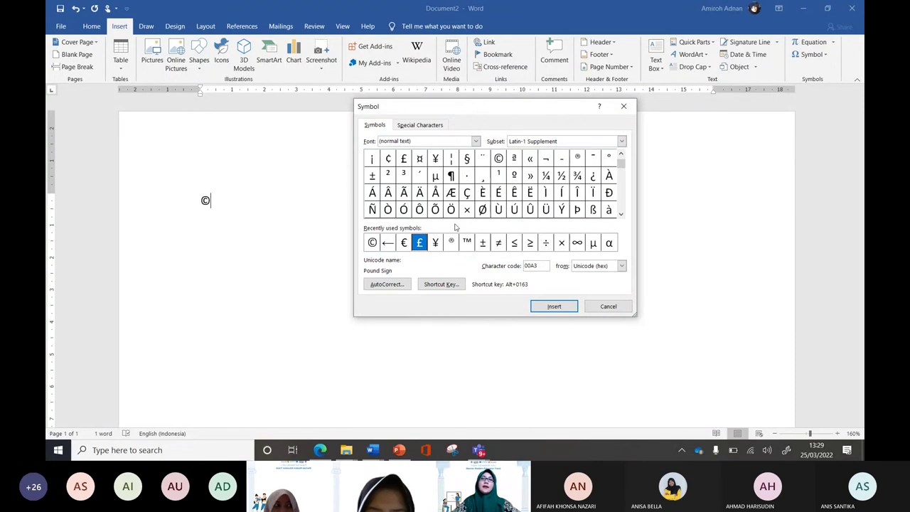
left_click(546, 307)
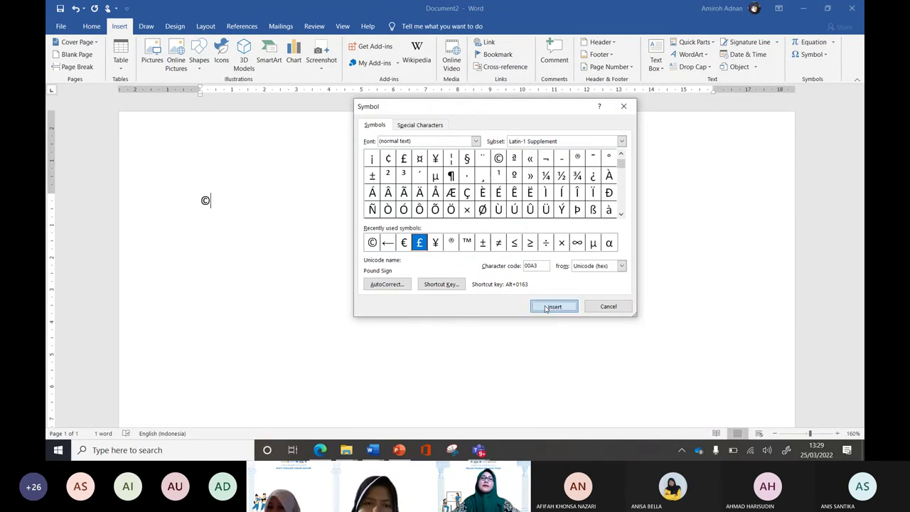
left_click(529, 243)
left_click(546, 308)
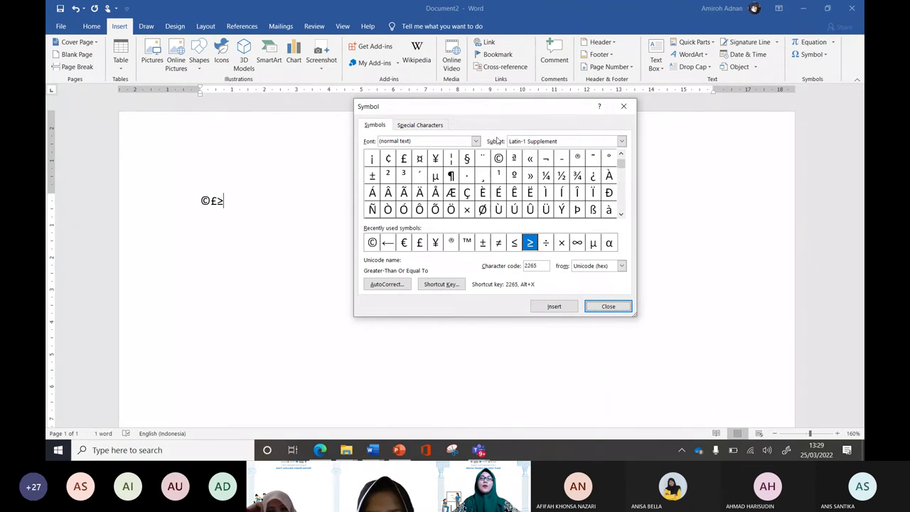
left_click(609, 243)
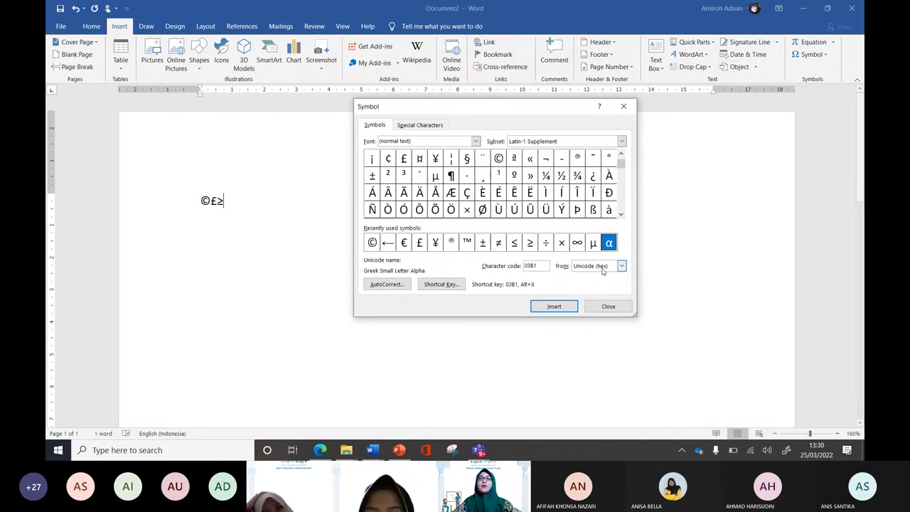
left_click(608, 306)
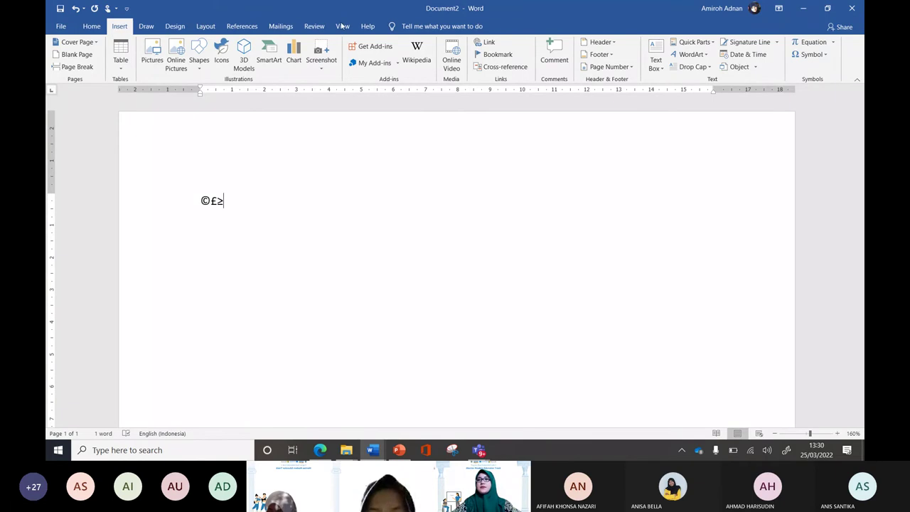
View the greater-than-or-equal sign's shortcut key in the full Symbol dialog and close the dialog
left_click(810, 54)
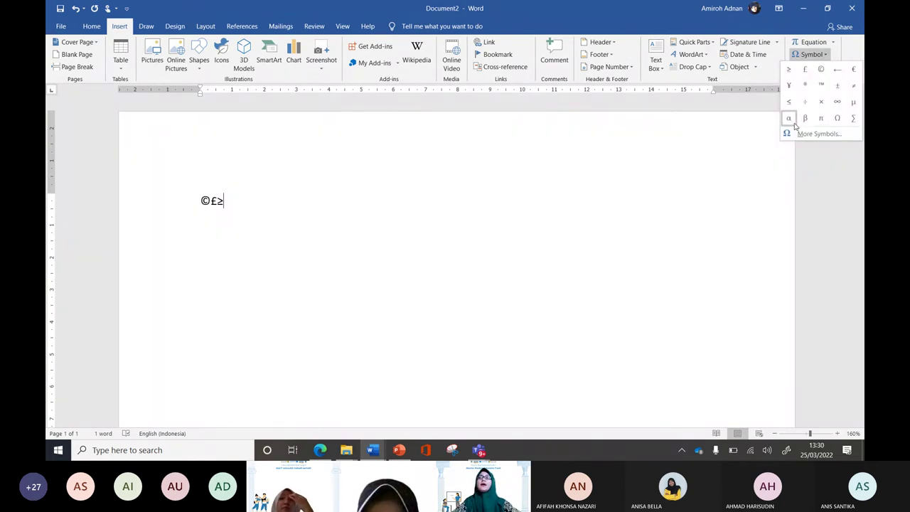
left_click(818, 134)
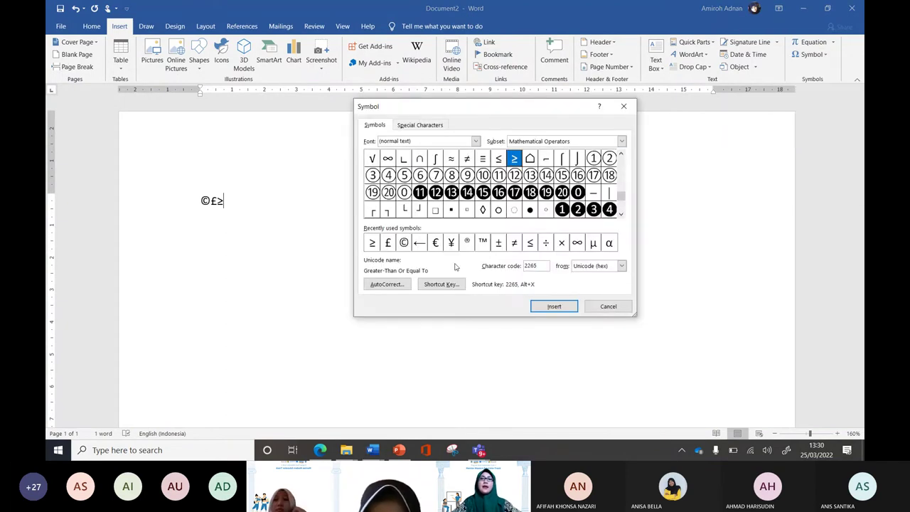
left_click_drag(524, 114, 511, 128)
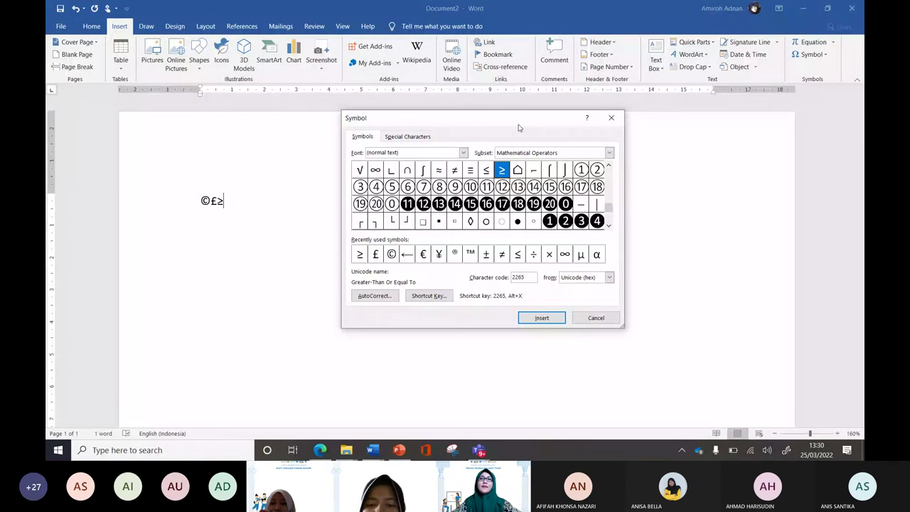
left_click_drag(519, 127, 478, 126)
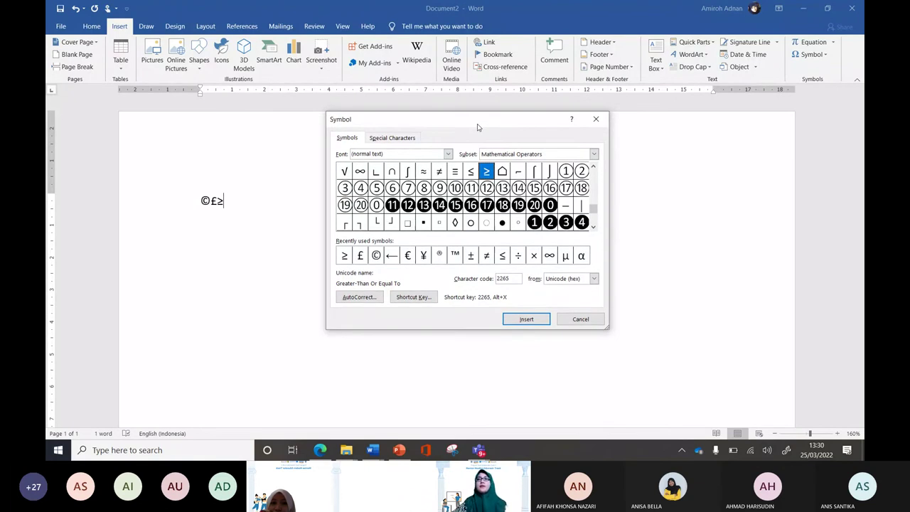
left_click(811, 54)
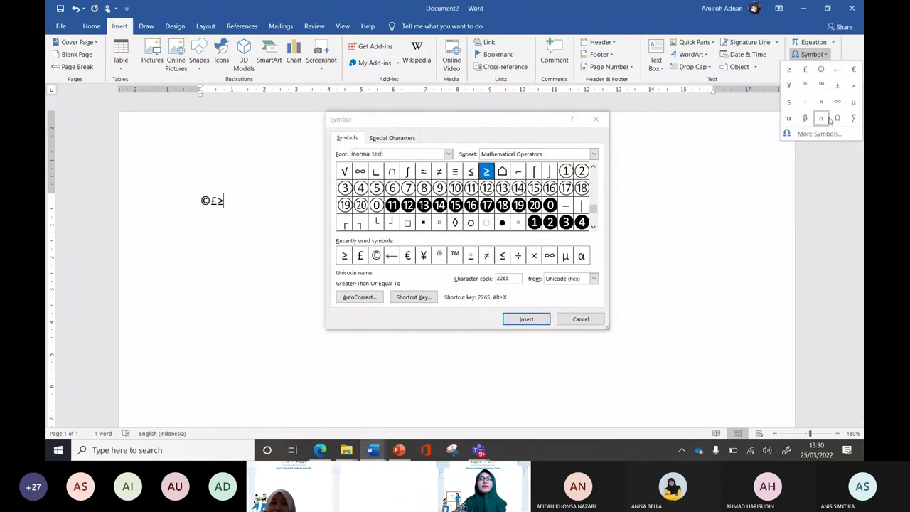
left_click(477, 123)
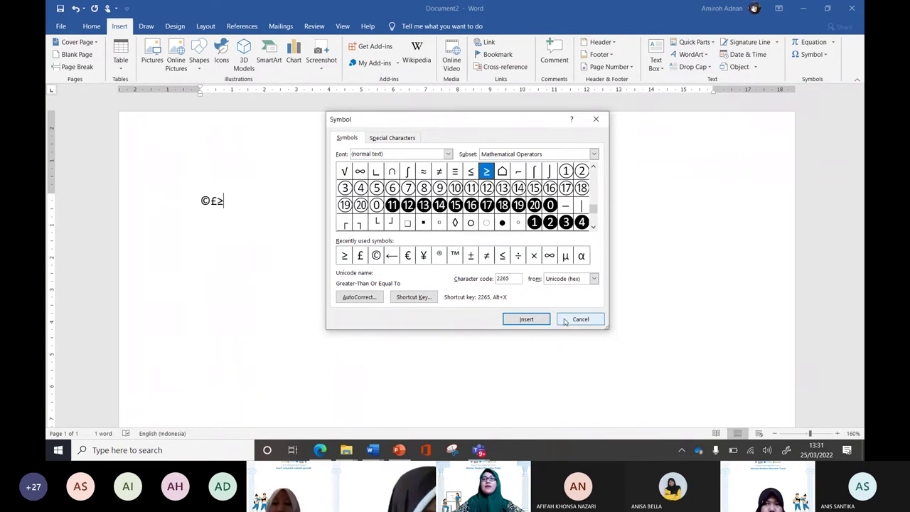
left_click(580, 319)
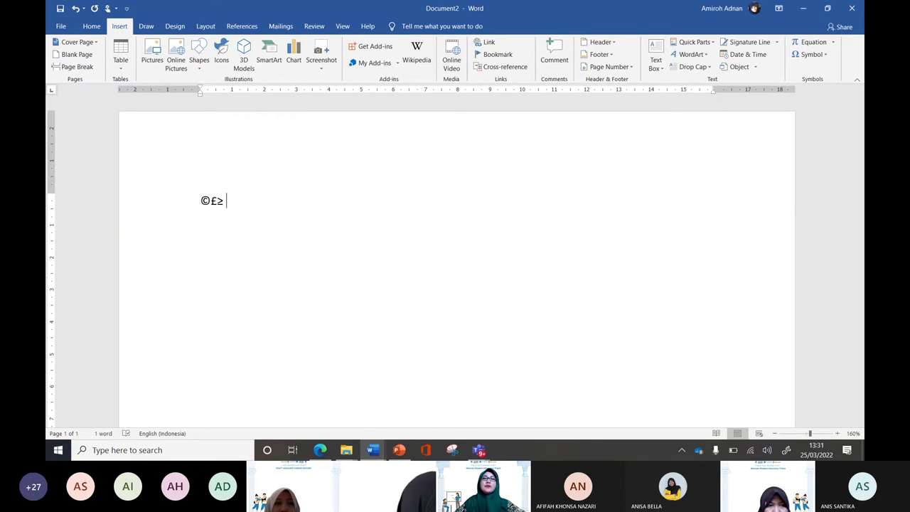
Convert the space after the ≥ sign into its Unicode character code, 0020
key("ctrl+z")
key("alt+x")
key("ctrl+z")
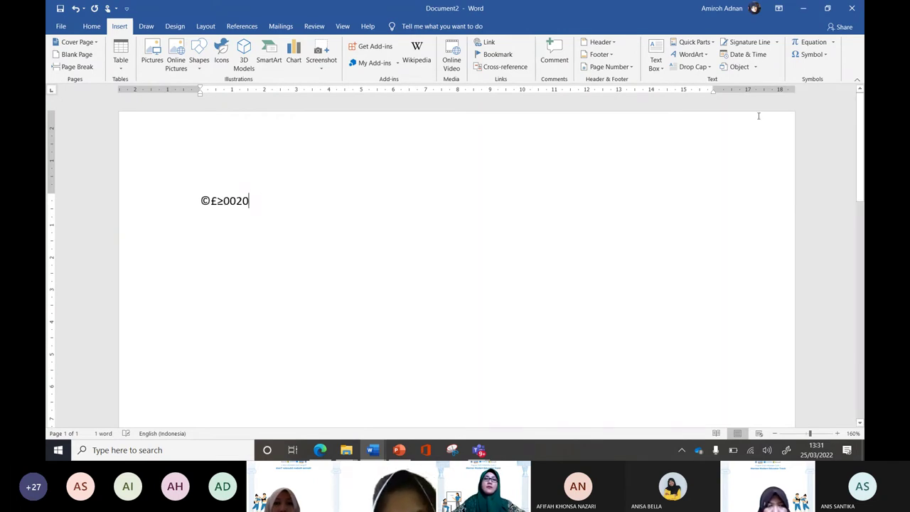
Assign Ctrl+M as the shortcut key for the square root symbol (√) and close the Symbol dialog
left_click(811, 54)
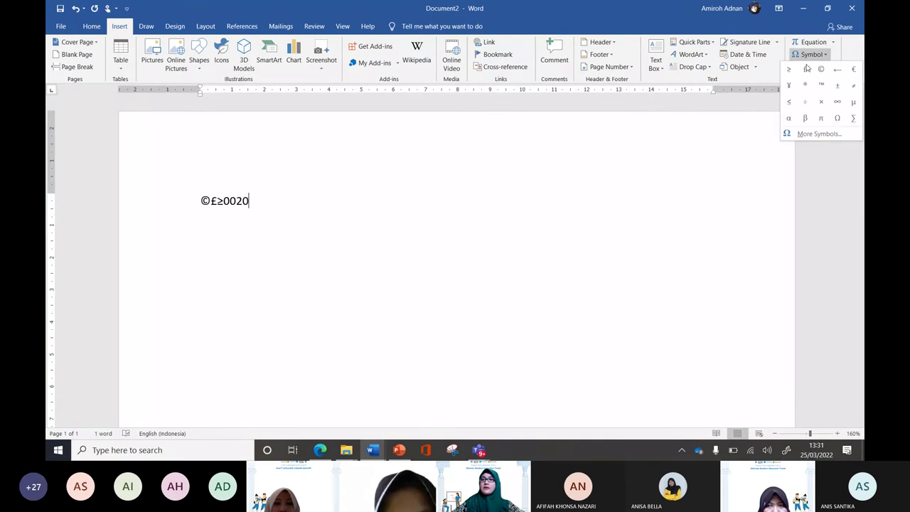
left_click(817, 134)
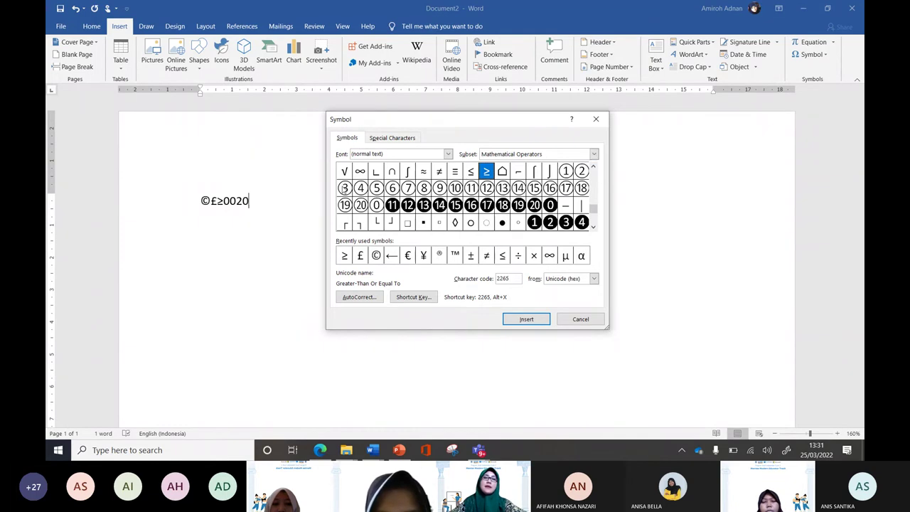
left_click(345, 173)
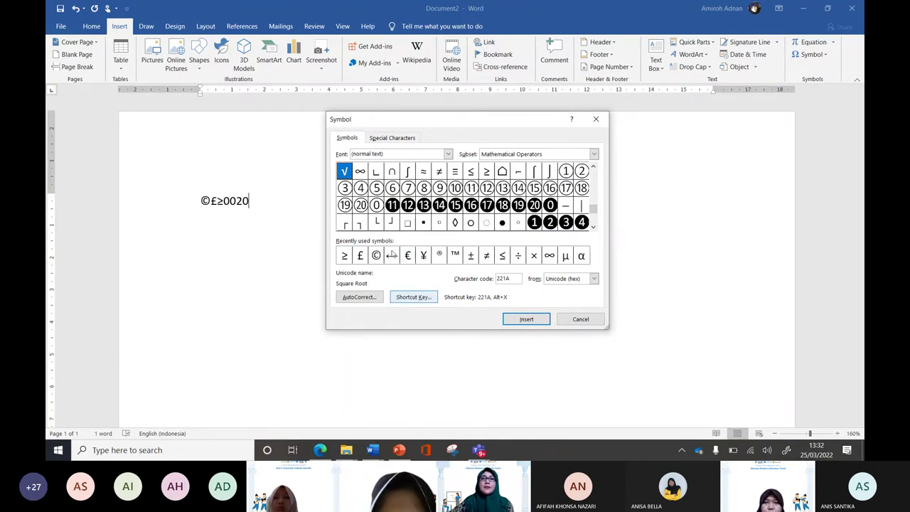
left_click(411, 298)
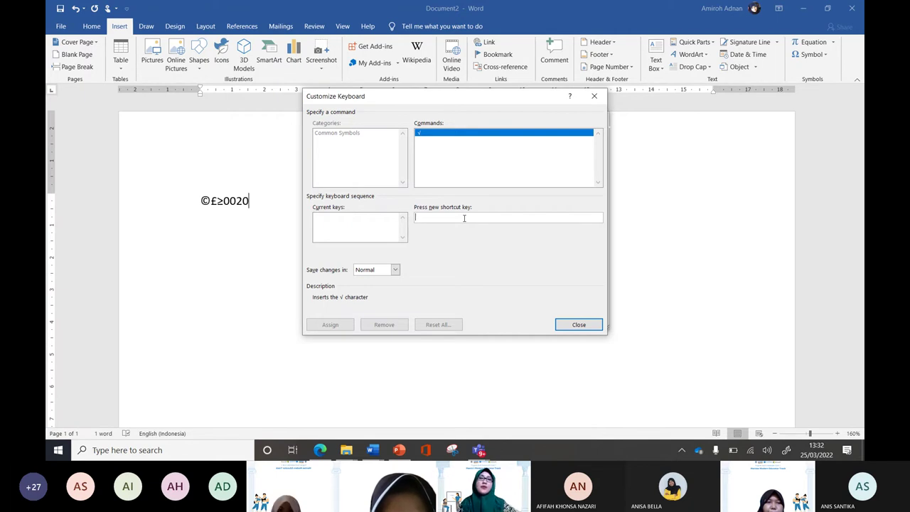
key("ctrl+m")
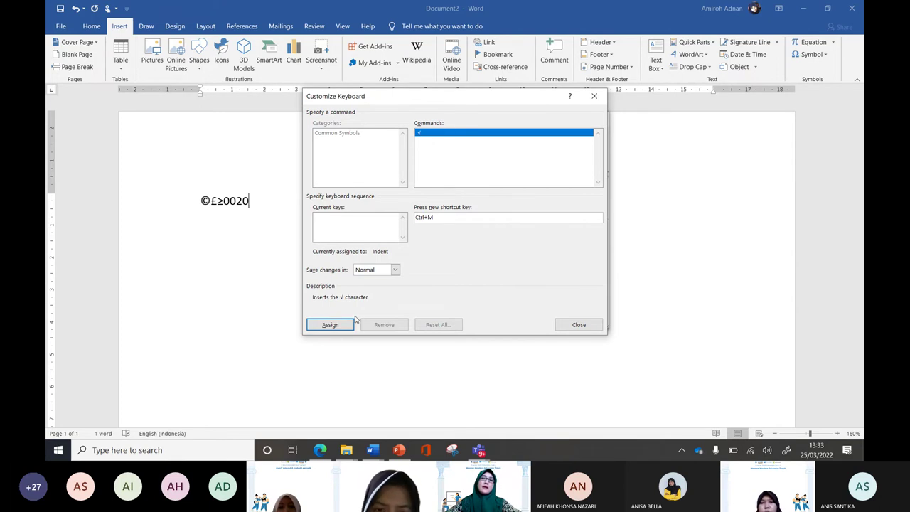
left_click(331, 325)
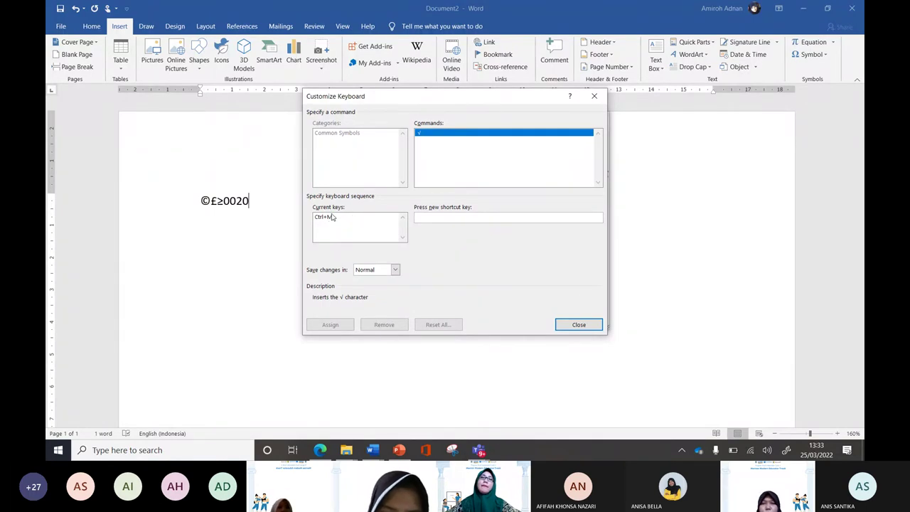
left_click(574, 325)
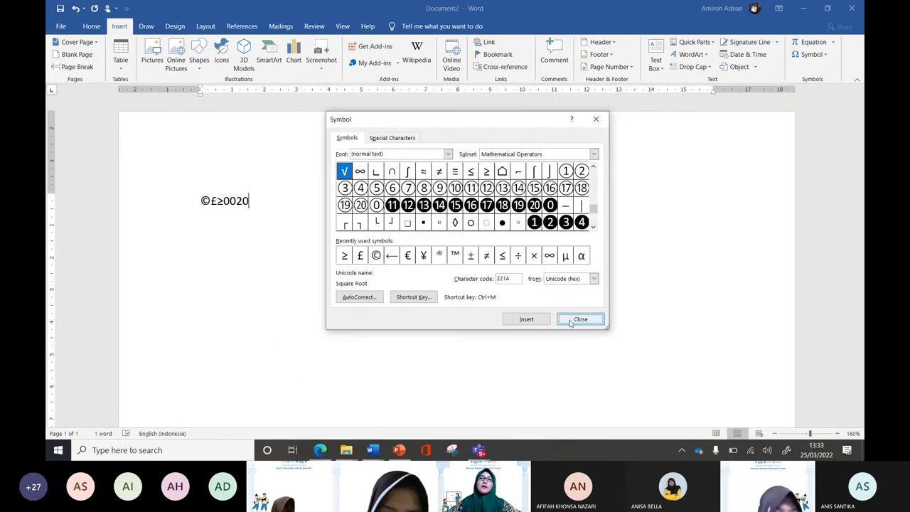
left_click(579, 320)
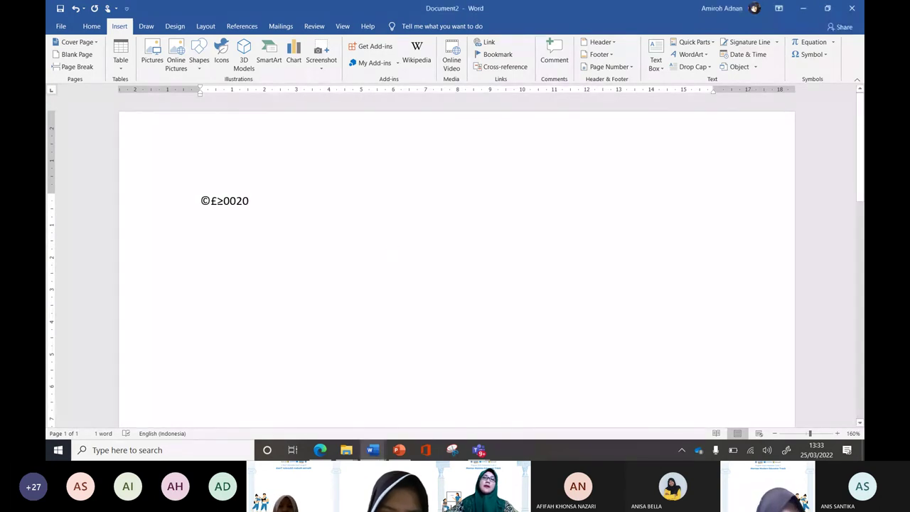
Insert six square root symbols (√) on a new line below the existing symbols with the assigned shortcut
key("Return")
type("√")
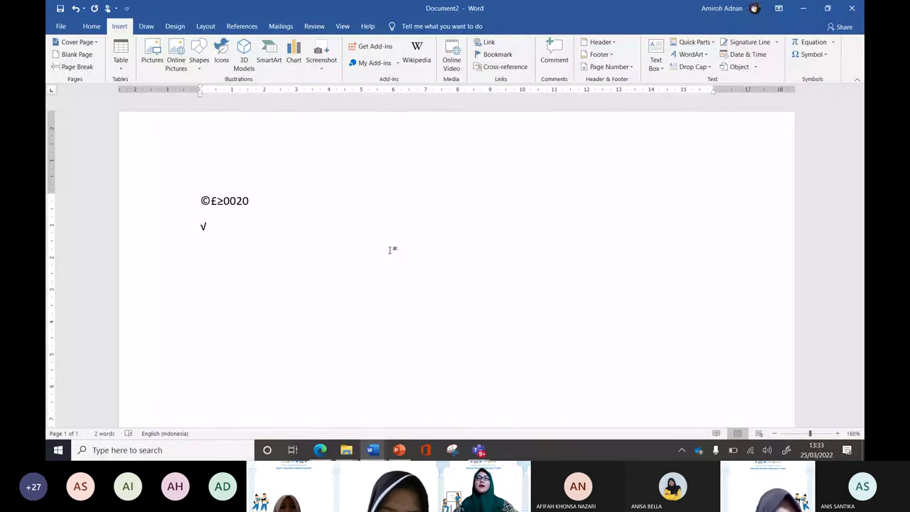
type("√√√√√")
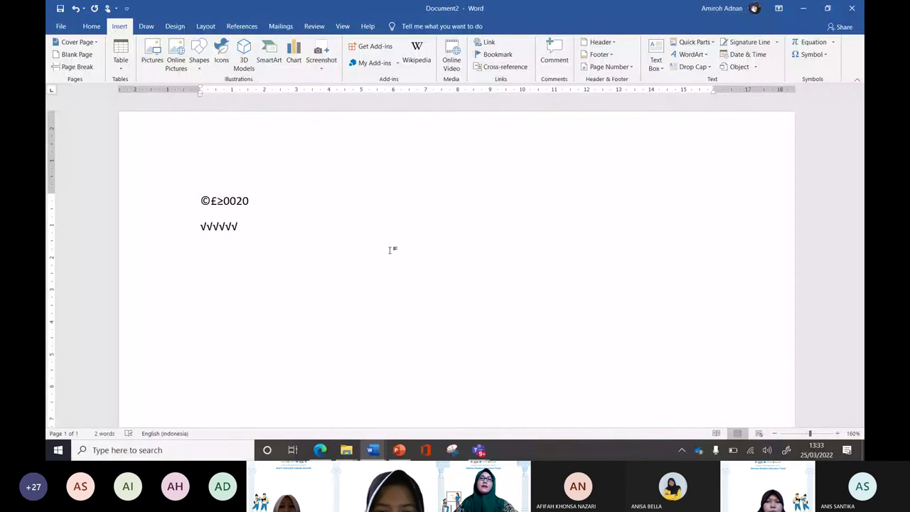
Delete all six square root symbols from the second line
key("BackSpace")
key("BackSpace")
key("BackSpace")
key("BackSpace")
key("BackSpace")
key("BackSpace")
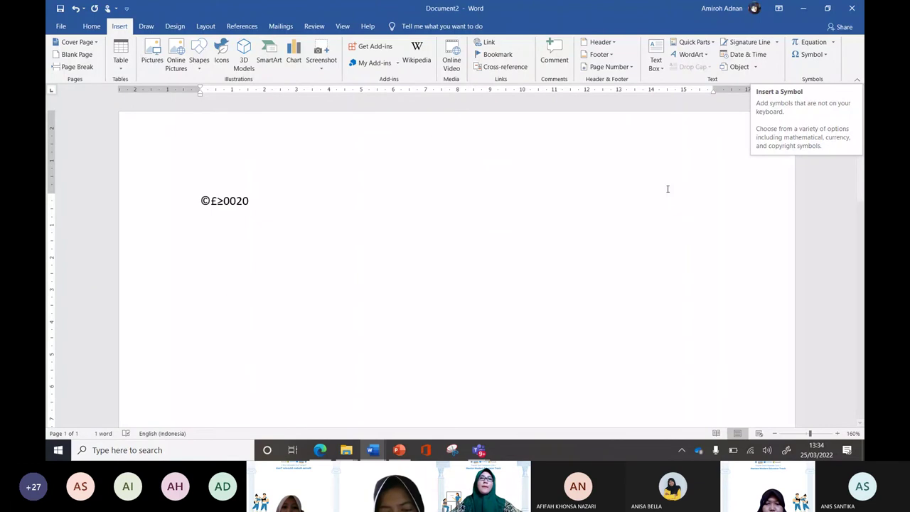
left_click(828, 57)
left_click(816, 134)
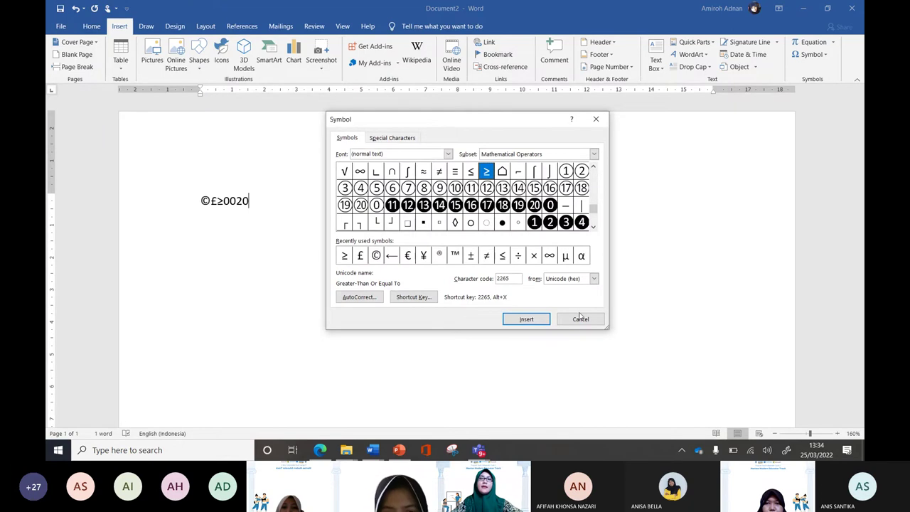
left_click(580, 319)
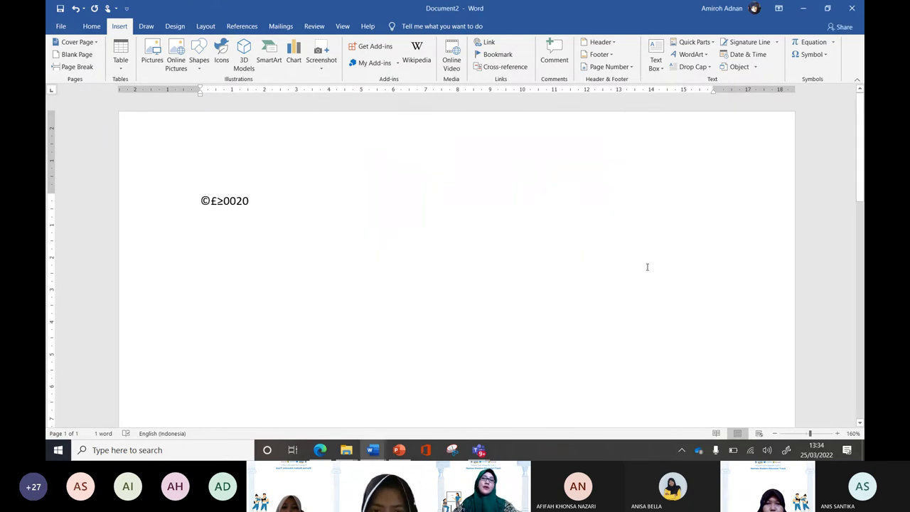
Create a new blank document and insert three square root symbols (√) separated by spaces, using the assigned shortcut
key("ctrl+n")
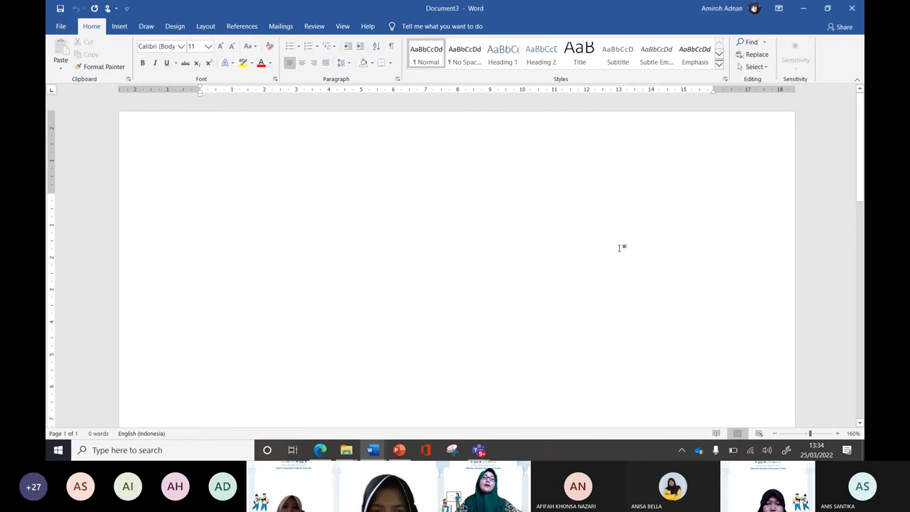
type("√")
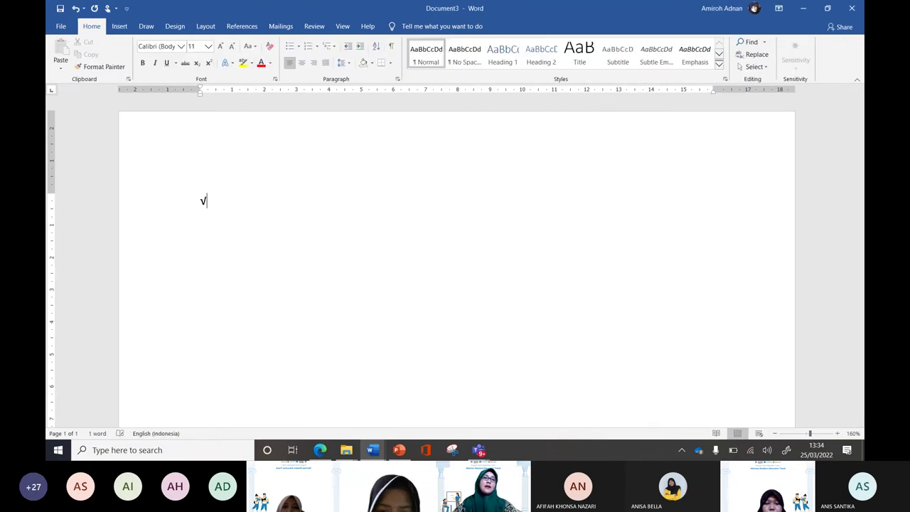
type(" √")
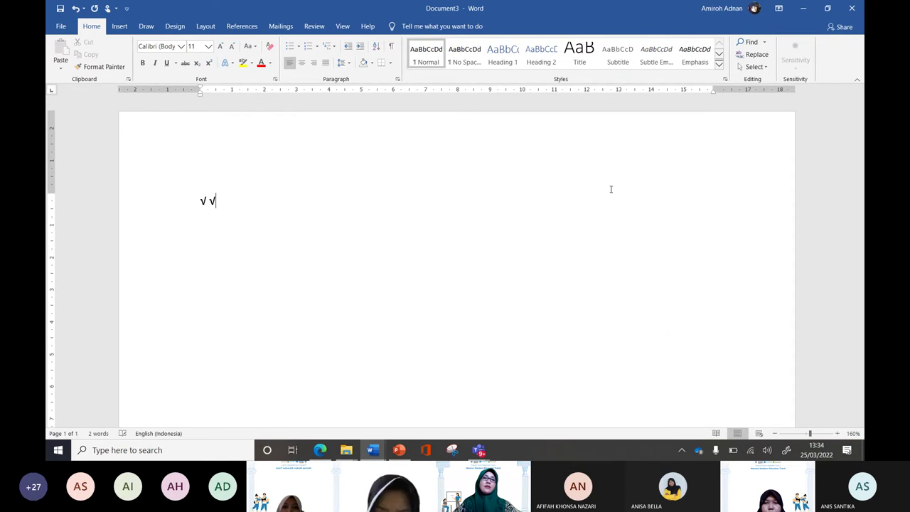
type(" √")
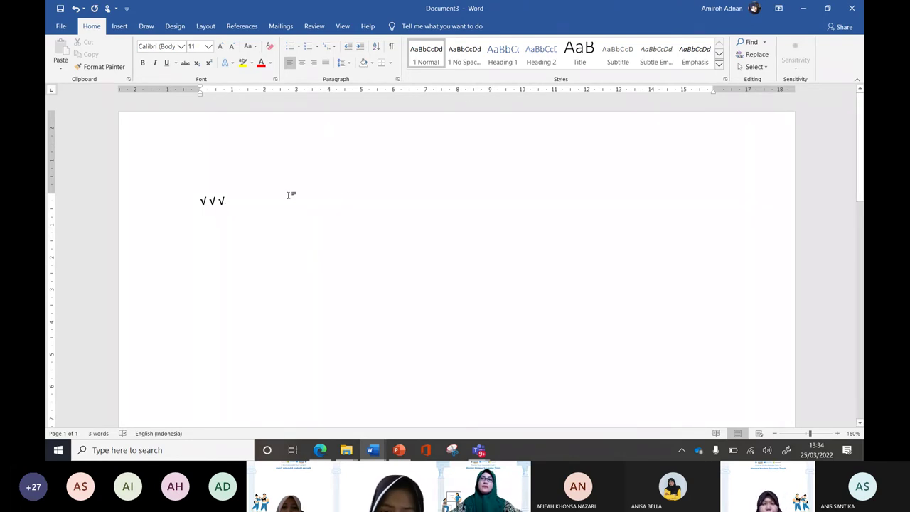
left_click(163, 204)
left_click(225, 202)
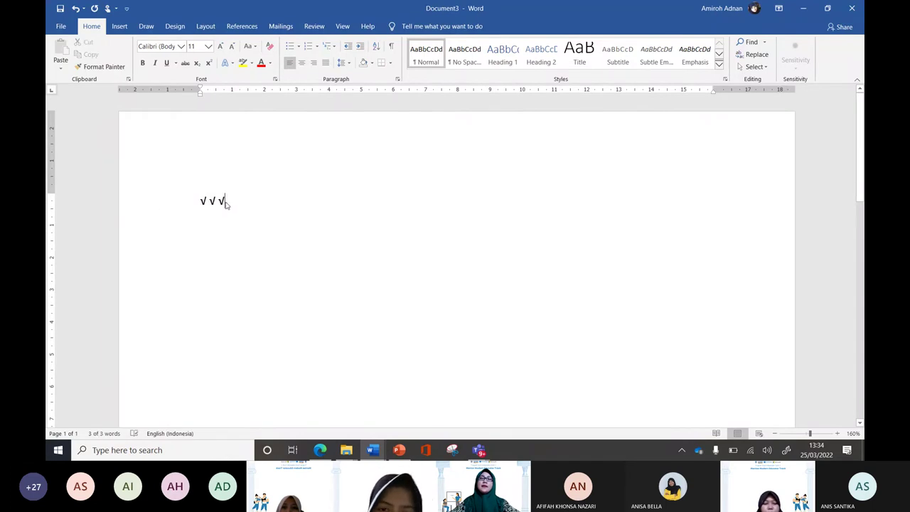
triple_click(209, 204)
left_click(283, 184)
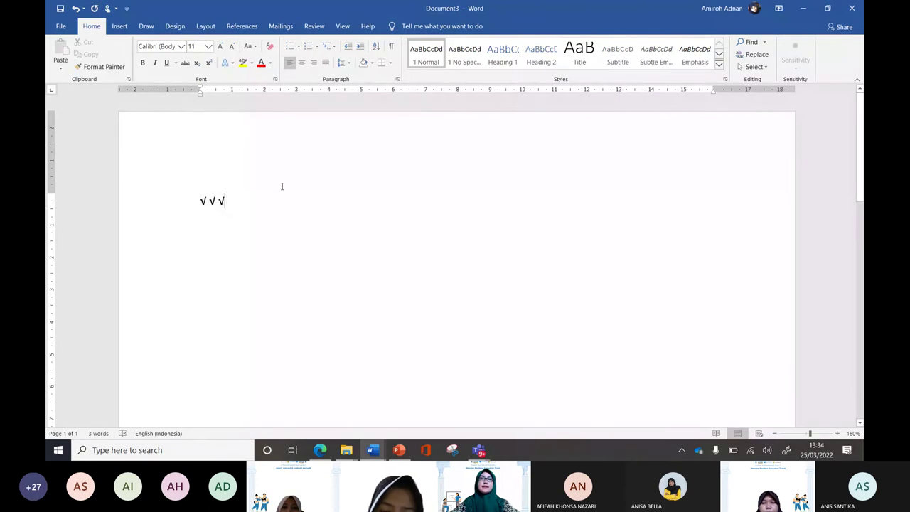
Remove the Ctrl+M shortcut from the square root symbol (√) and close the Customize Keyboard dialog
left_click(120, 26)
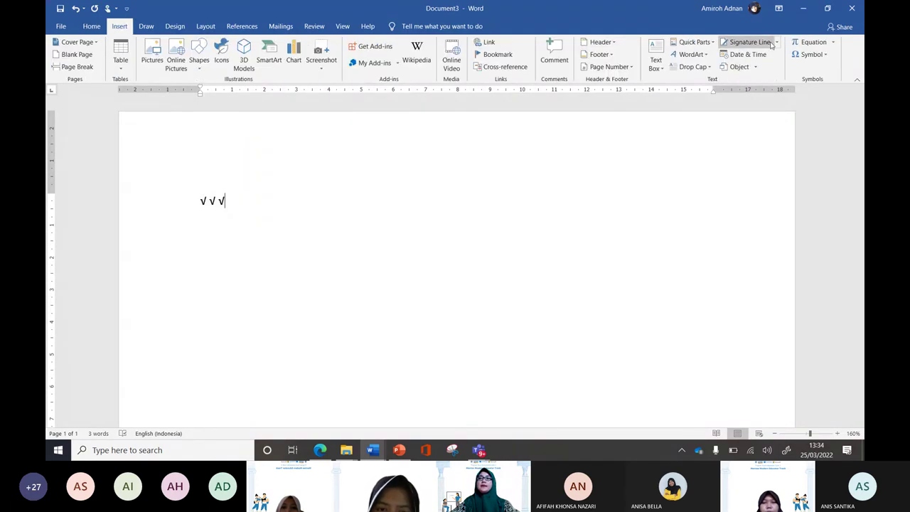
left_click(812, 54)
left_click(812, 140)
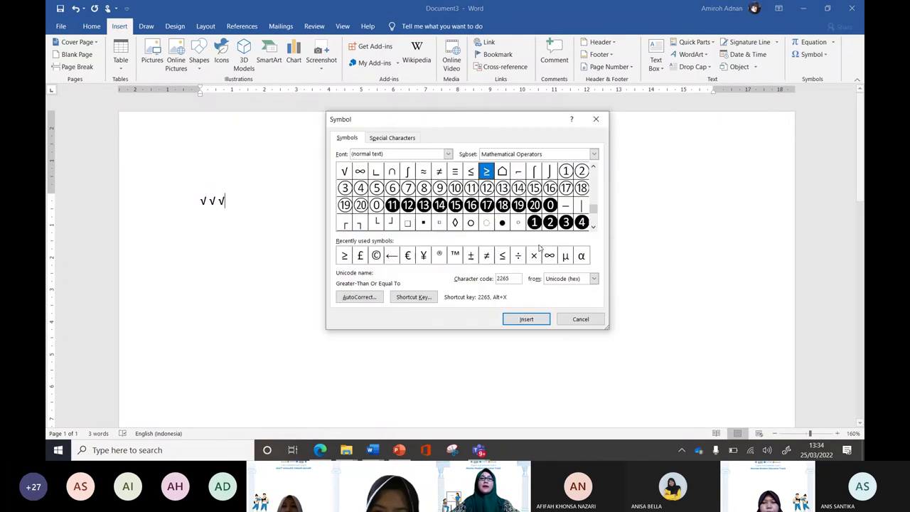
left_click(402, 298)
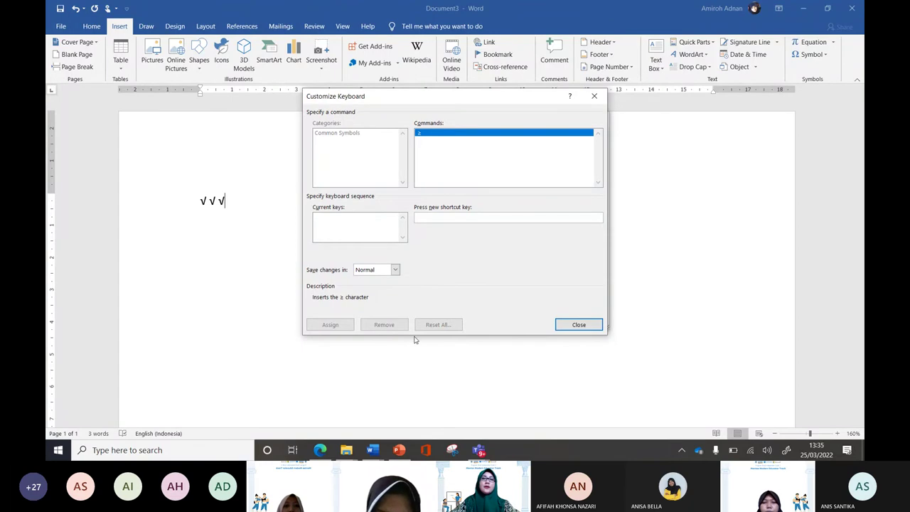
left_click(577, 325)
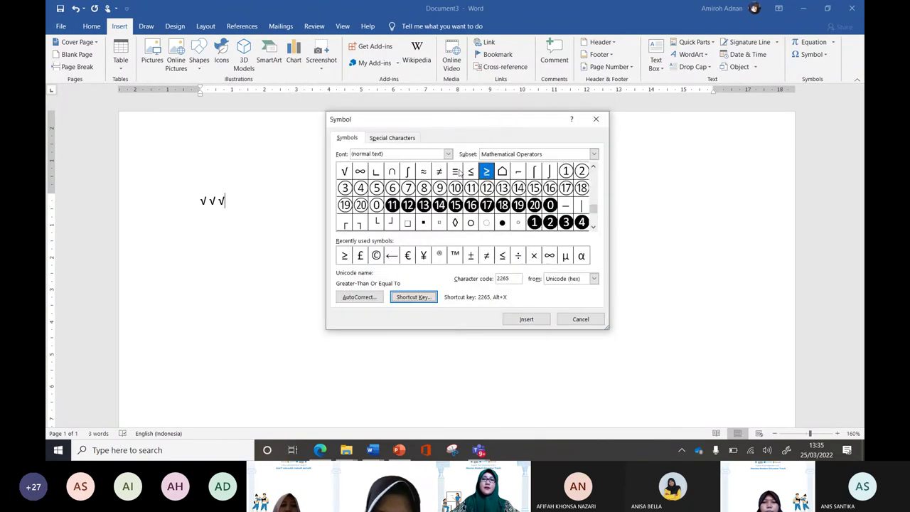
left_click(342, 173)
left_click(427, 300)
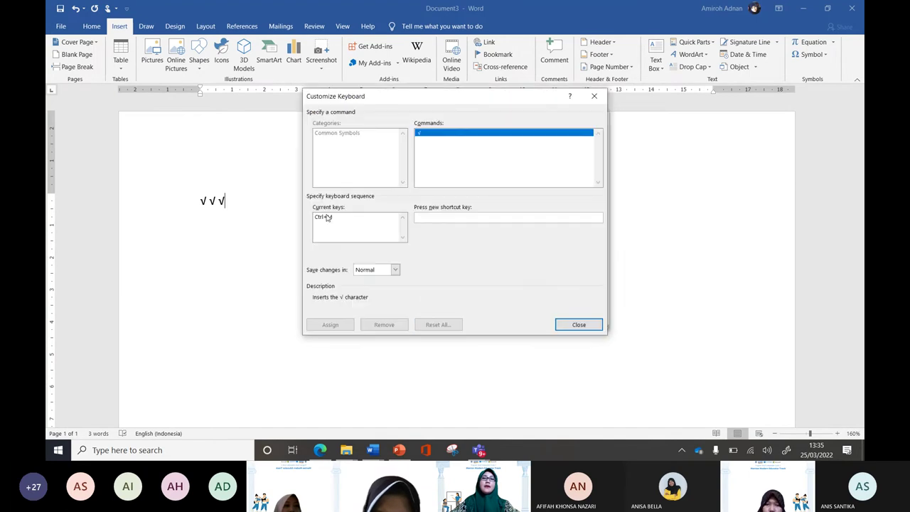
left_click(325, 217)
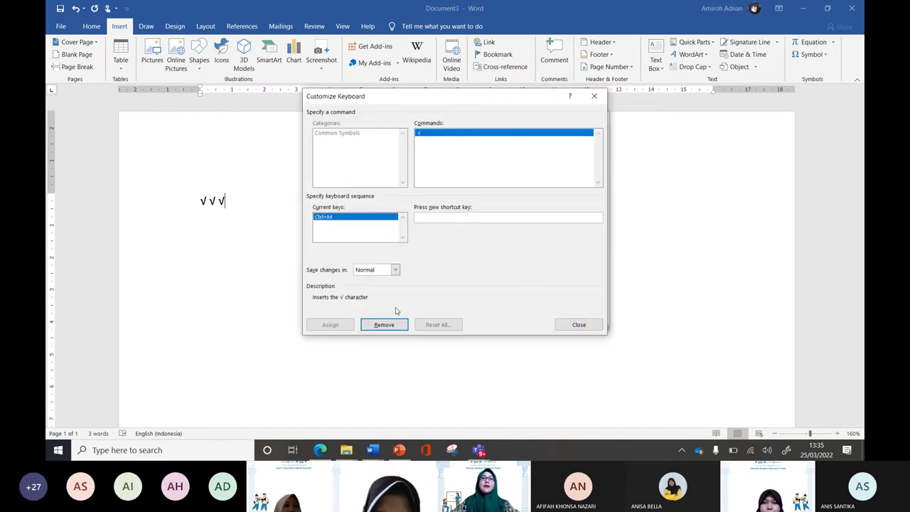
left_click(384, 325)
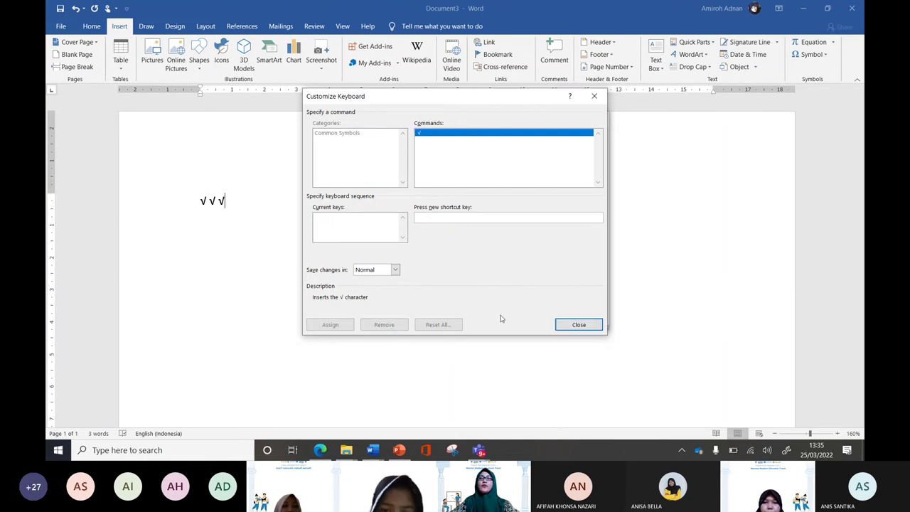
left_click(579, 325)
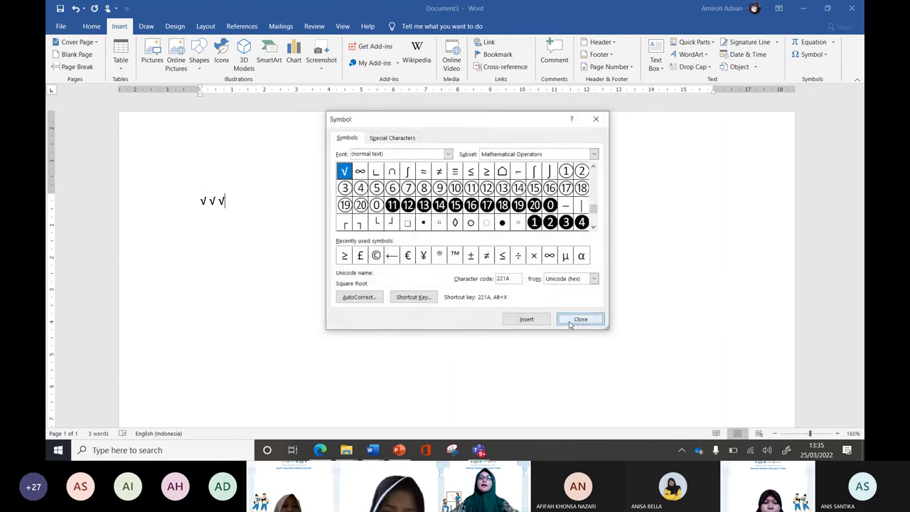
Close the Symbol dialog and indent the line of three square root symbols (√) to about 10 cm
left_click(579, 320)
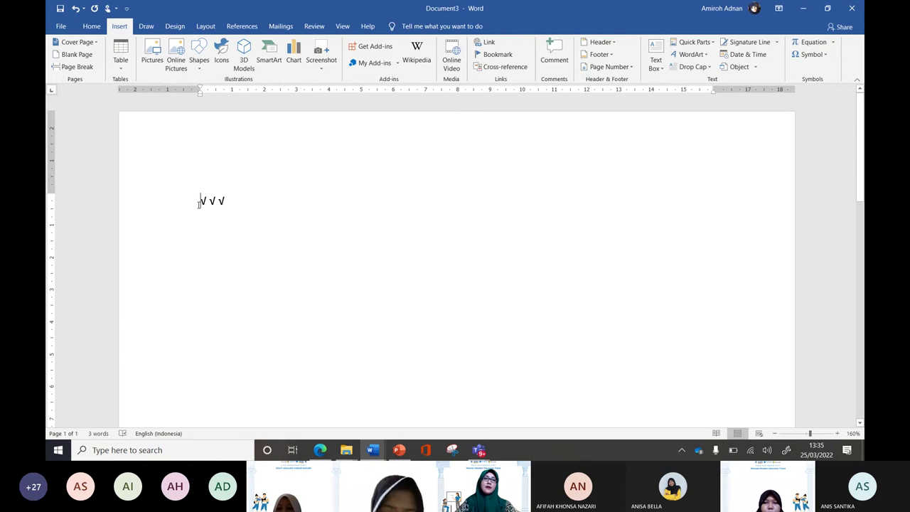
left_click(163, 201)
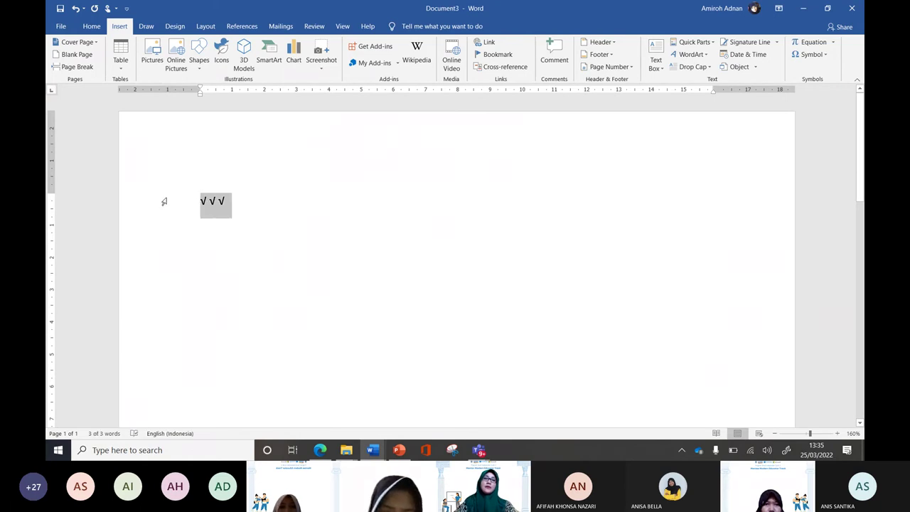
key("Tab")
key("Tab")
key("Tab")
key("Tab")
key("Tab")
key("Tab")
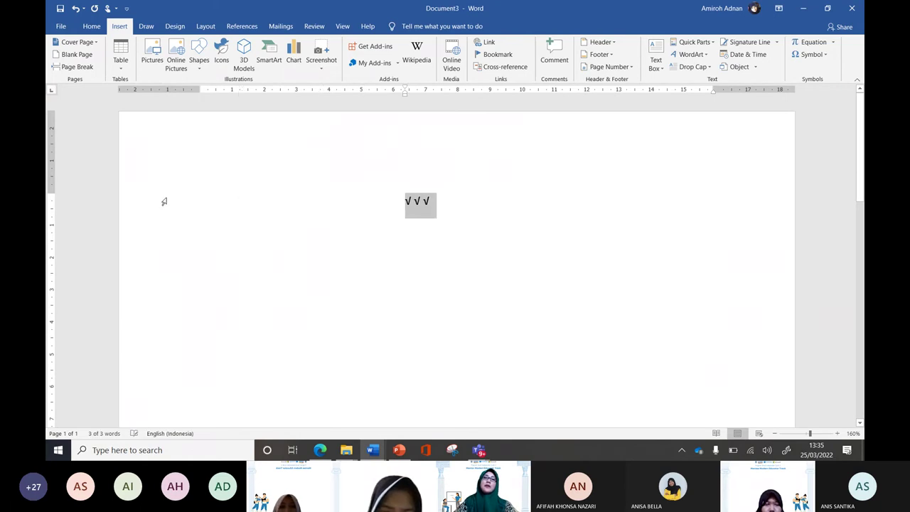
key("Tab")
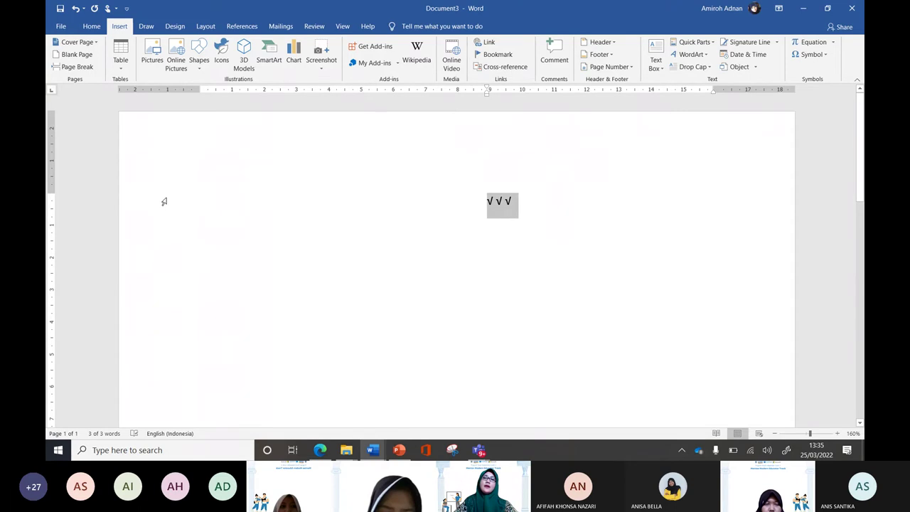
key("Tab")
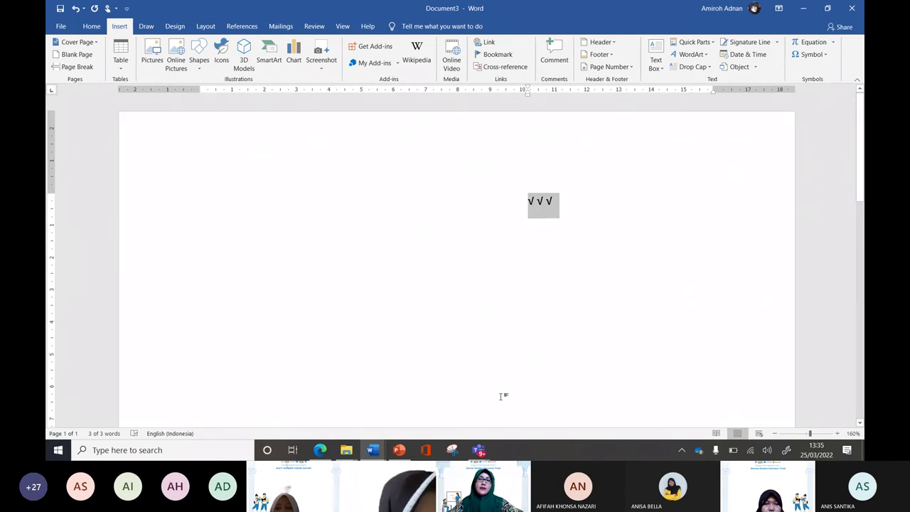
Switch to Document2, review the built-in shortcut keys in the list of special characters, and close the Symbol dialog
mouse_move(371, 451)
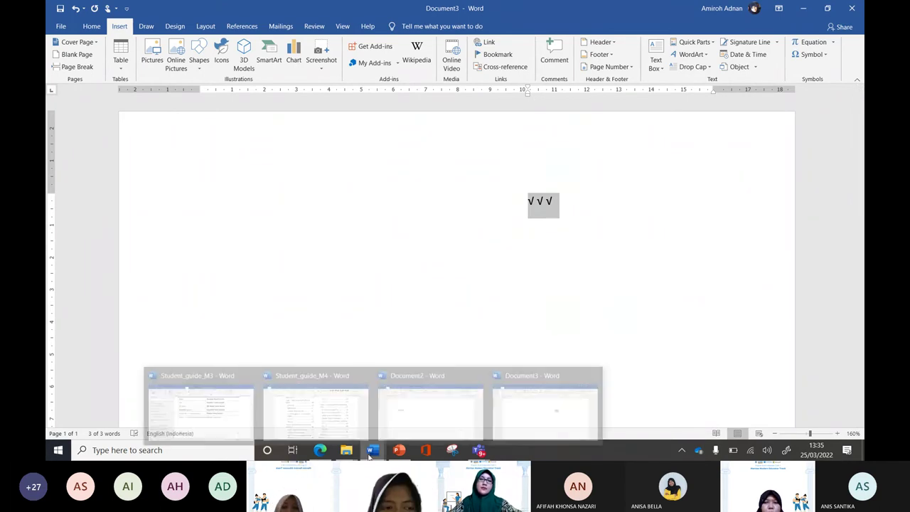
left_click(319, 455)
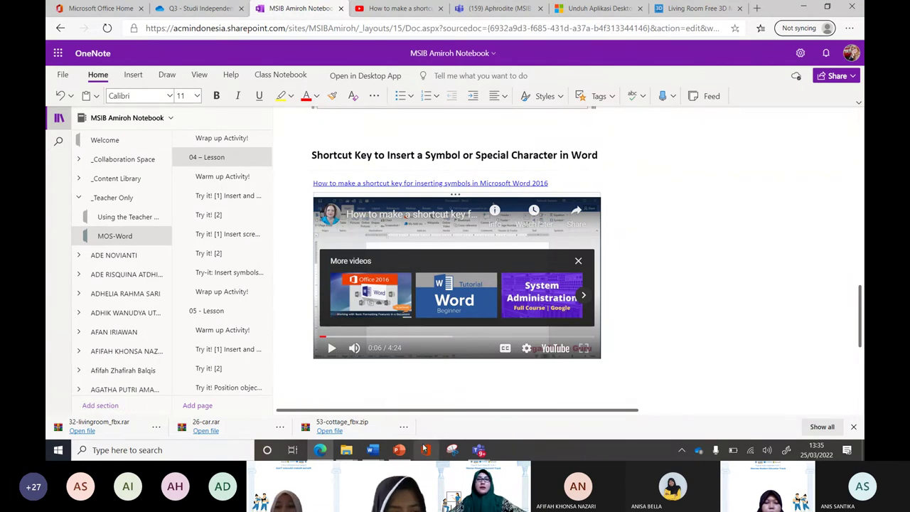
key("alt+Tab")
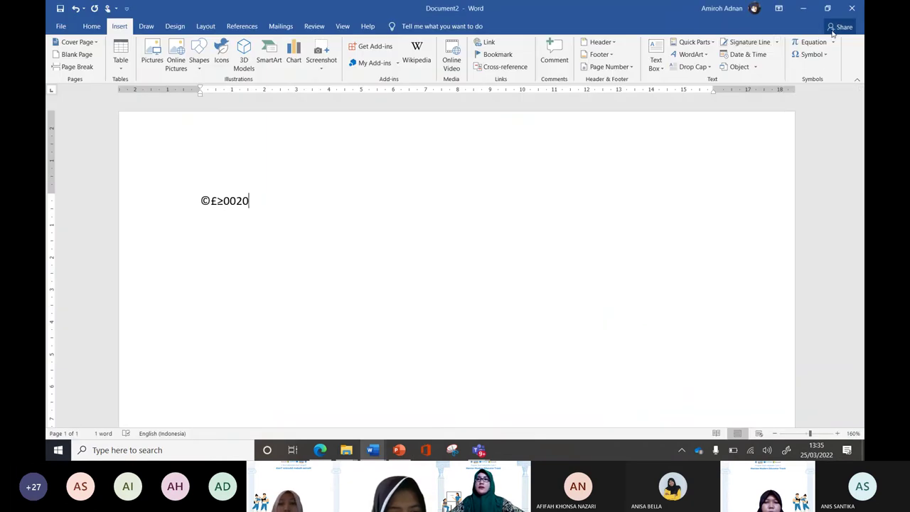
left_click(811, 54)
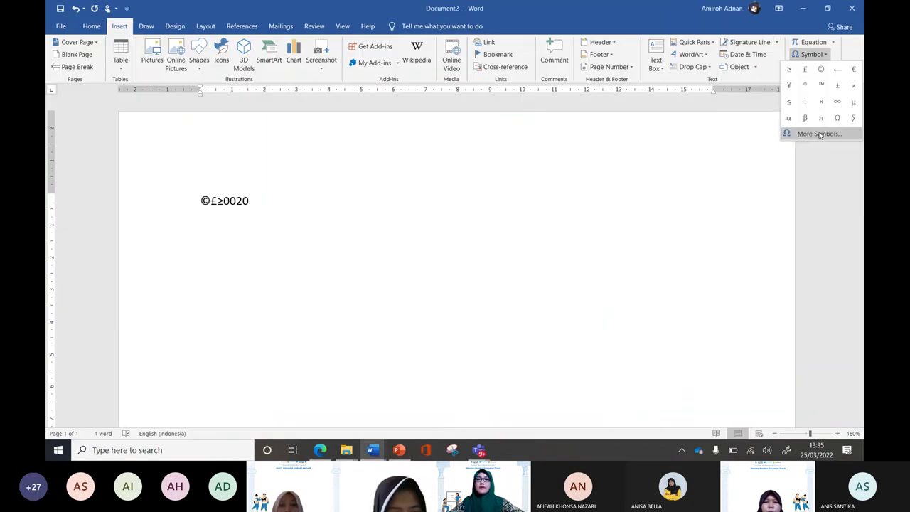
left_click(818, 133)
left_click(412, 140)
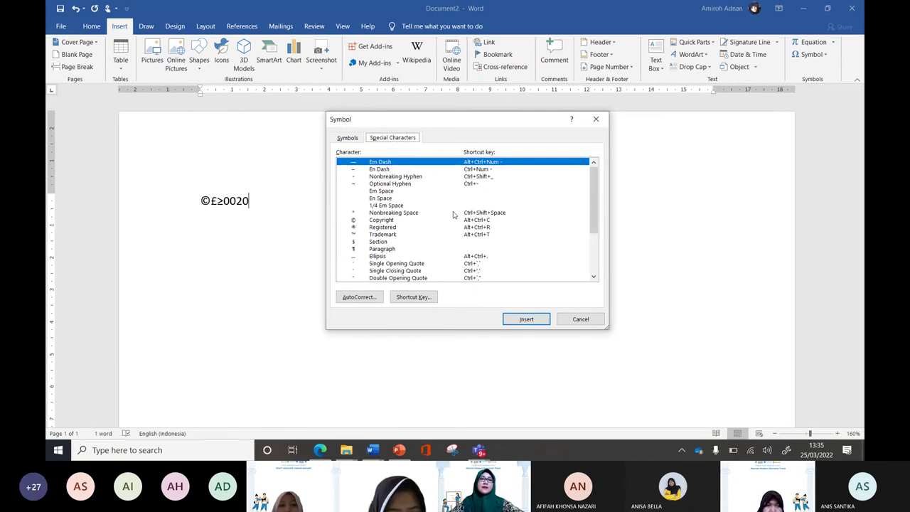
scroll(412, 234, "down", 2)
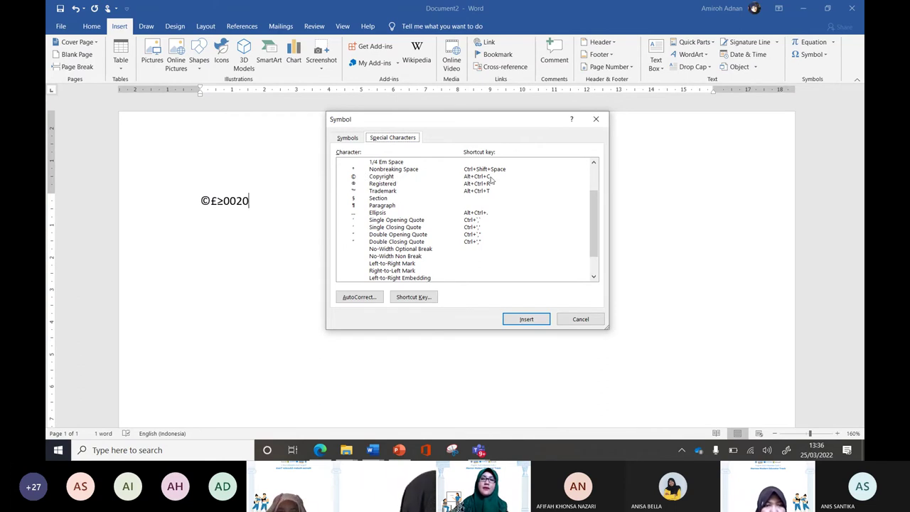
left_click(574, 320)
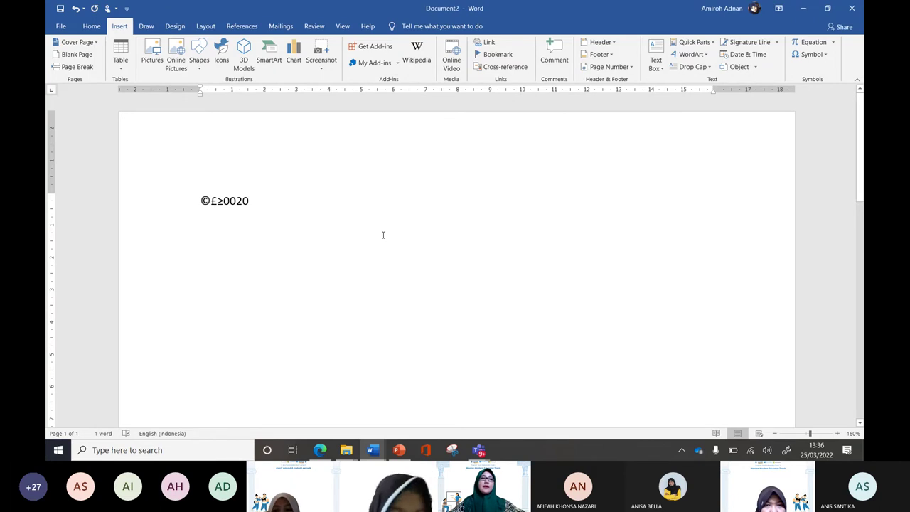
Insert a copyright symbol (©) two lines below the existing text using its built-in Alt+Ctrl+C shortcut
key("Return")
key("Return")
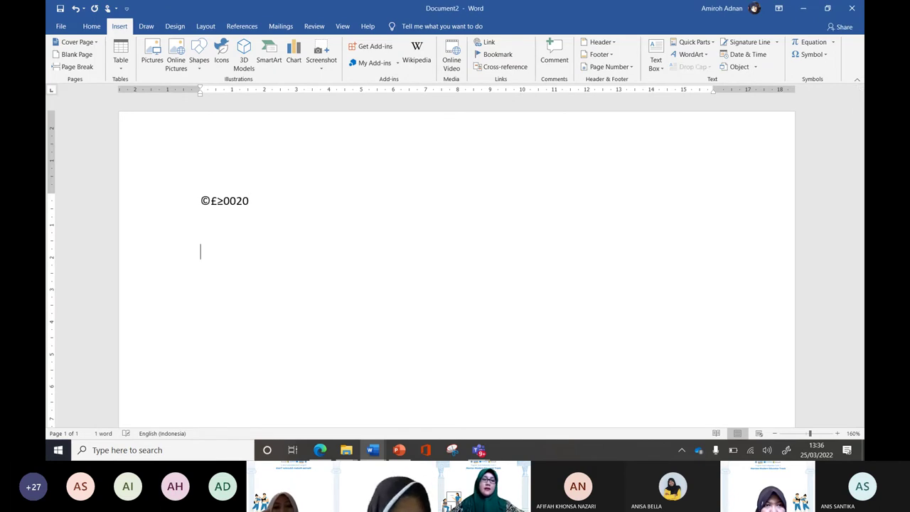
key("ctrl+alt+c")
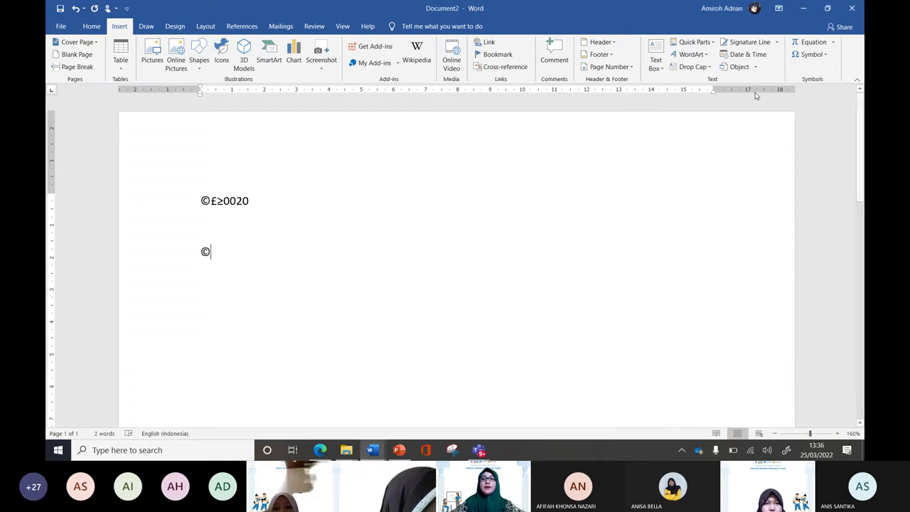
Examine the character code of the greater-than-or-equal symbol (≥) in the full symbol list, and close the dialog without inserting
left_click(812, 54)
left_click(819, 134)
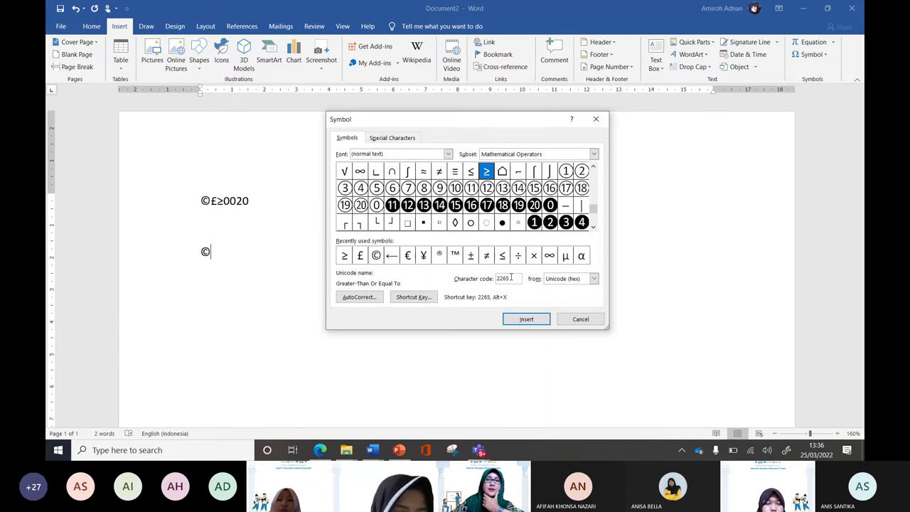
left_click_drag(510, 278, 500, 284)
left_click(507, 278)
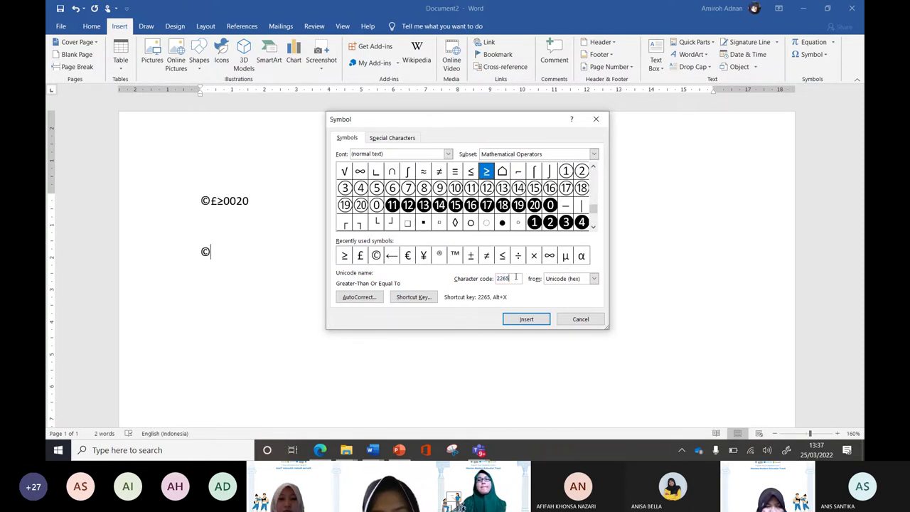
left_click(580, 320)
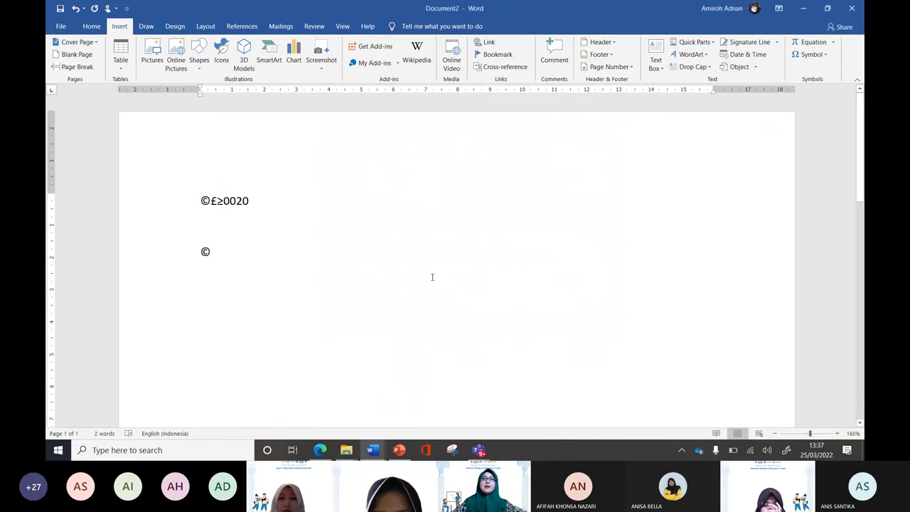
Switch to the OneNote notebook in the browser and open lesson 04's page "Try-it: Insert symbols and special characters"
key("alt+Tab")
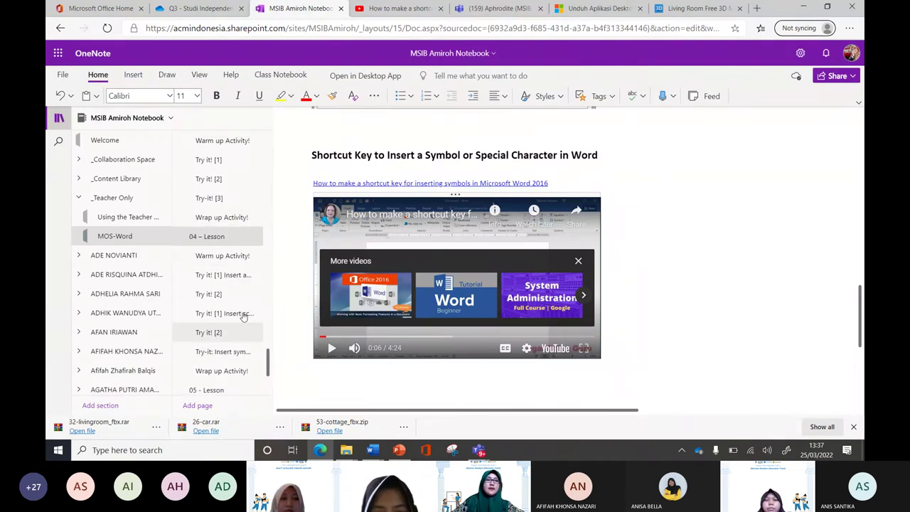
scroll(240, 262, "up", 1)
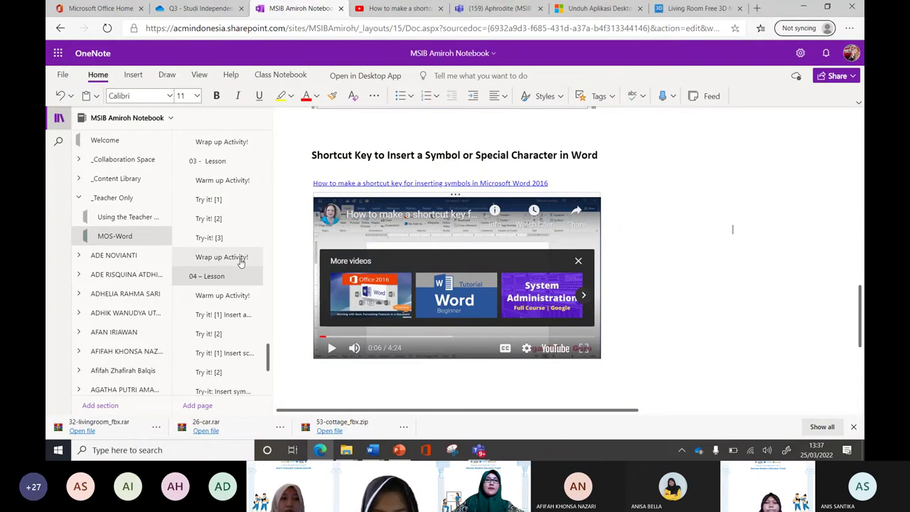
left_click(240, 260)
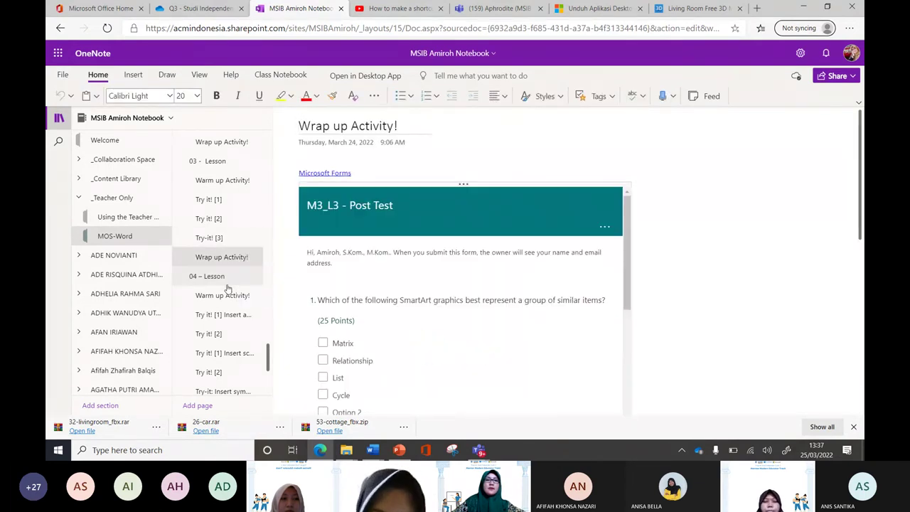
left_click(231, 316)
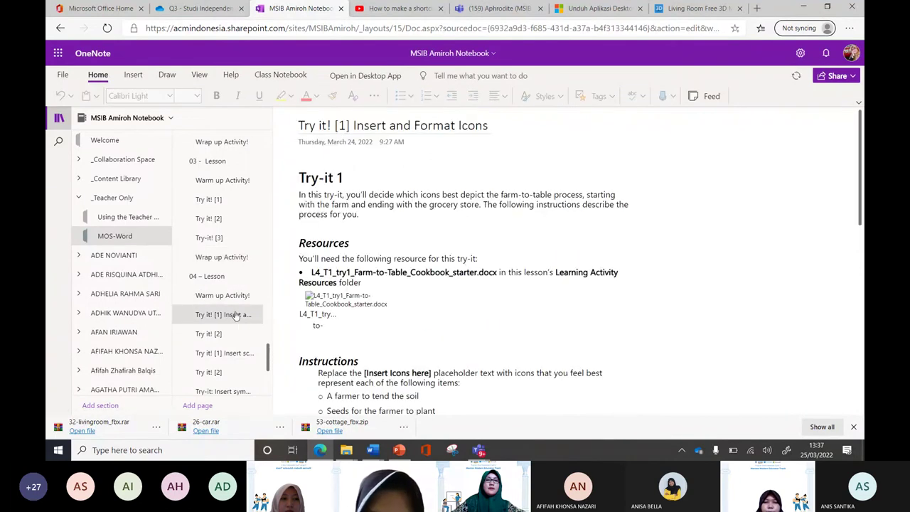
scroll(238, 285, "down", 3)
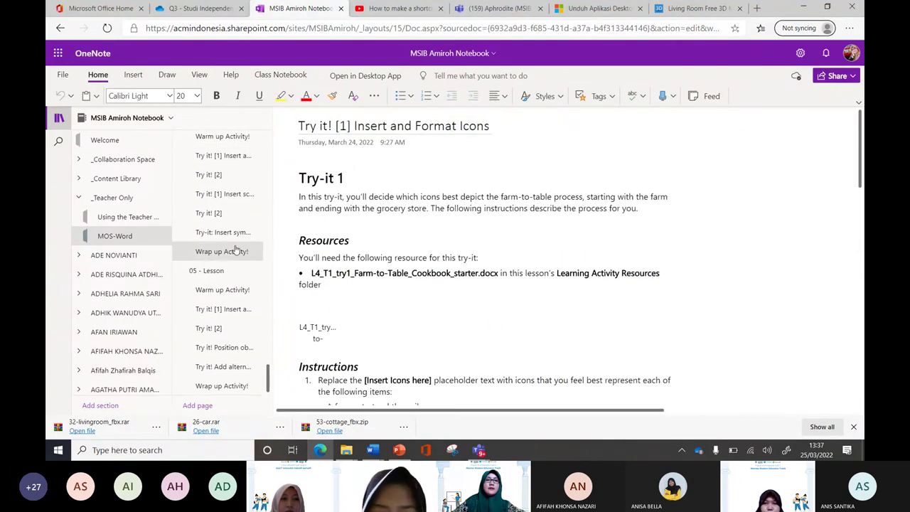
left_click(240, 253)
left_click(242, 234)
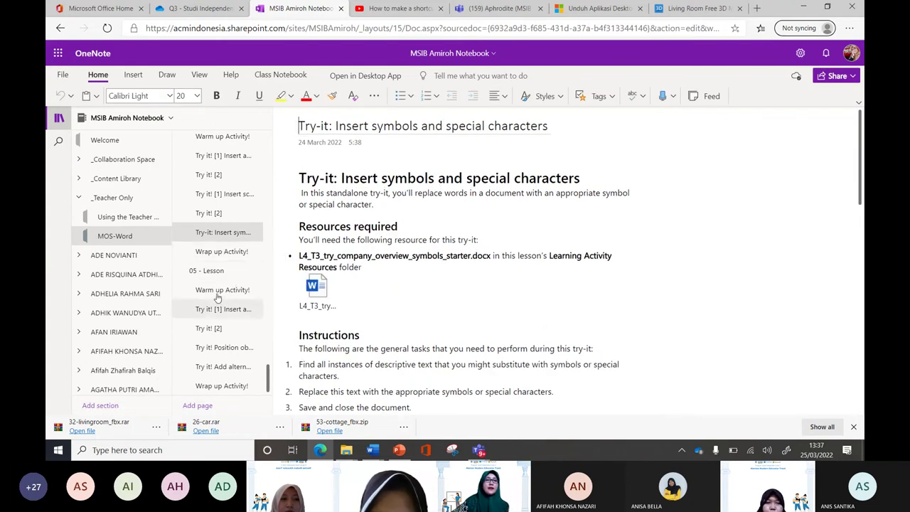
Open lesson 04's "Wrap up Activity!" page and look through the M3_L4 - Post Test questions
left_click(234, 254)
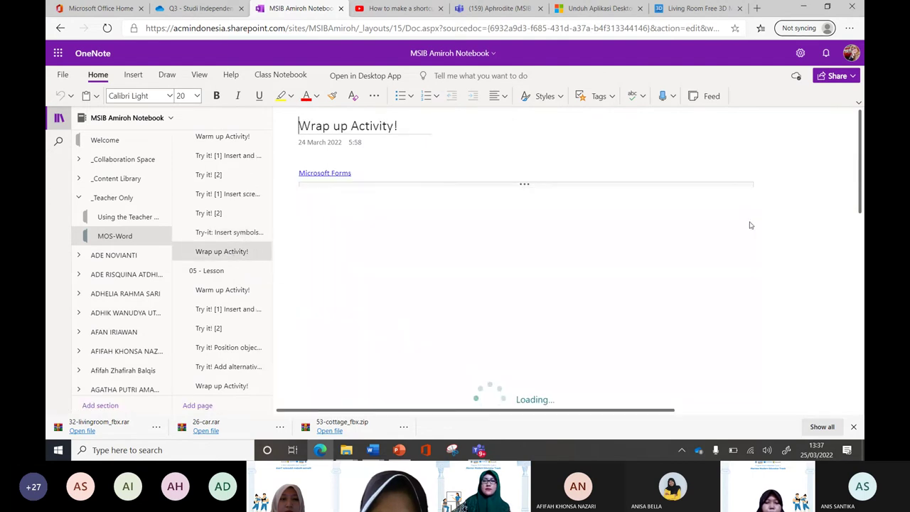
scroll(785, 220, "down", 3)
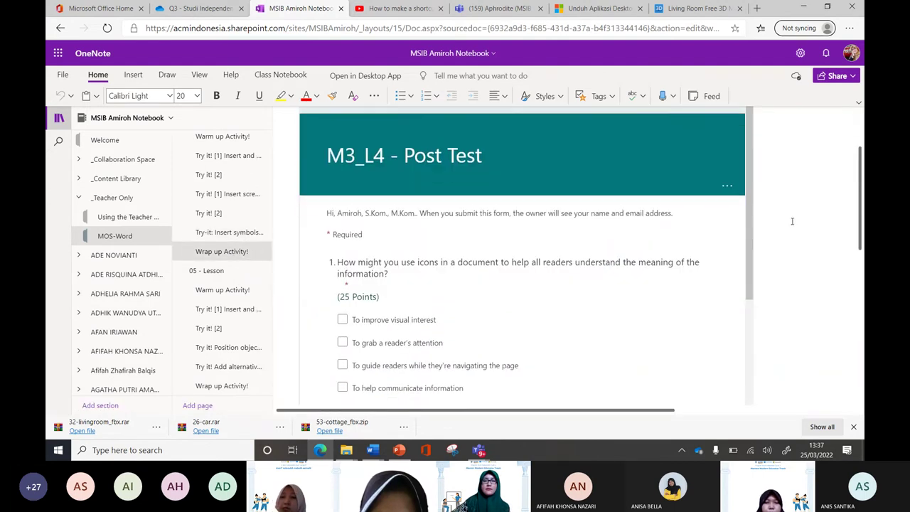
scroll(544, 242, "down", 3)
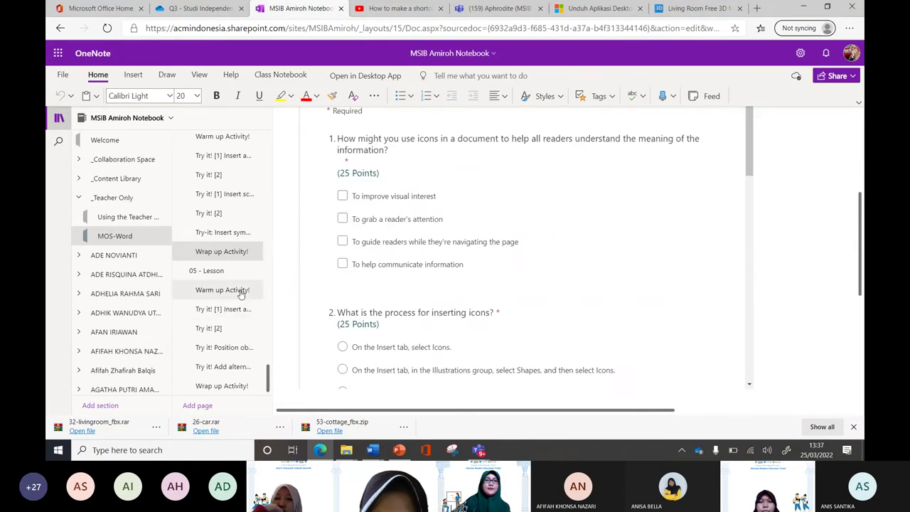
Open the "05 - Lesson" page and review its topics and the videos on text boxes and alternative text
left_click(214, 271)
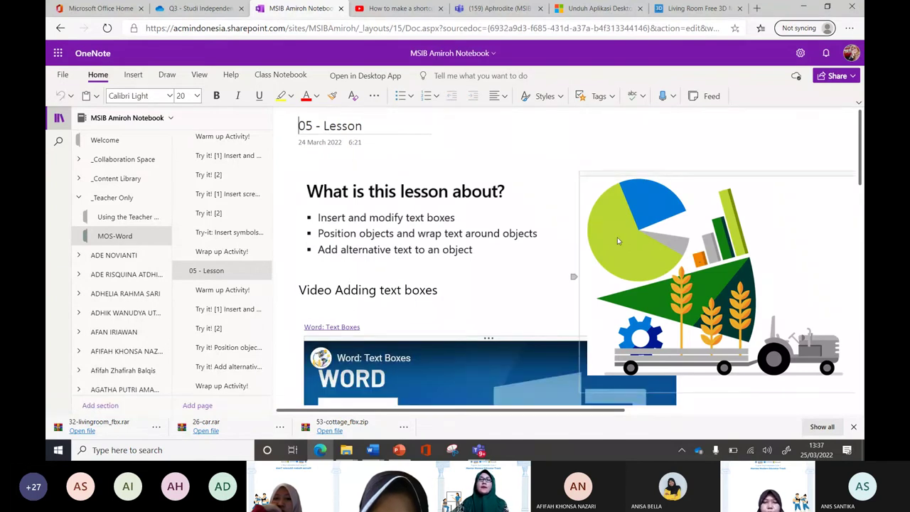
scroll(543, 219, "down", 1)
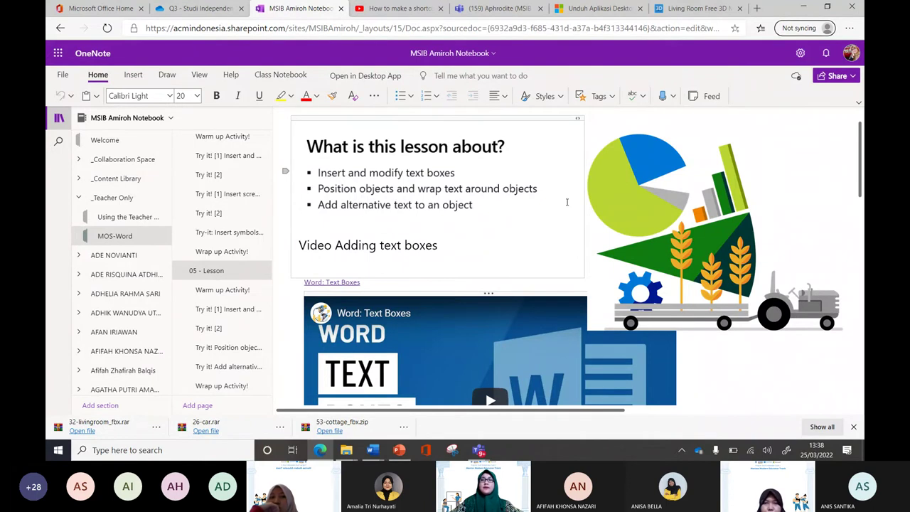
scroll(506, 251, "down", 2)
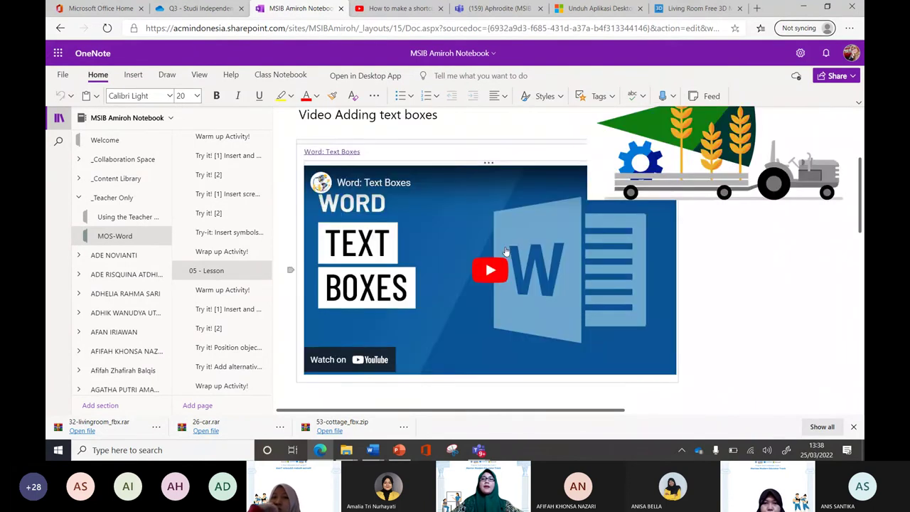
scroll(770, 264, "down", 2)
scroll(775, 257, "down", 4)
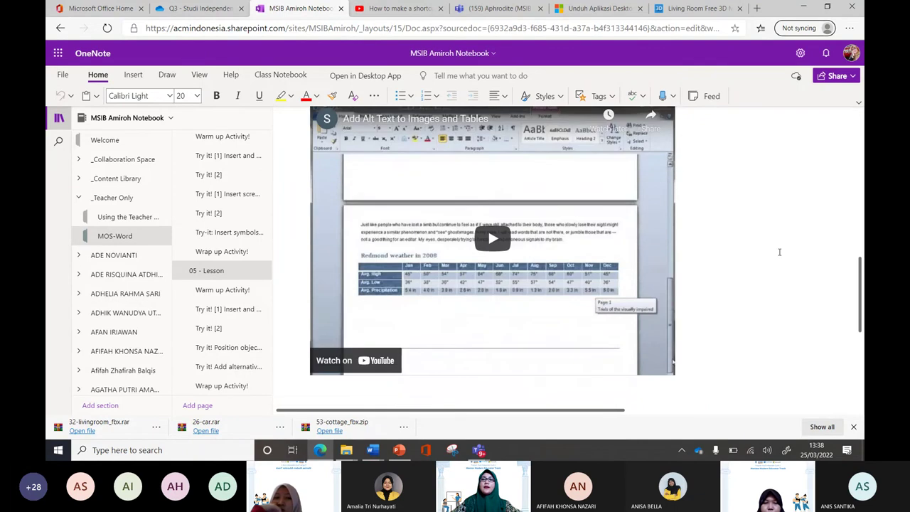
scroll(753, 224, "up", 3)
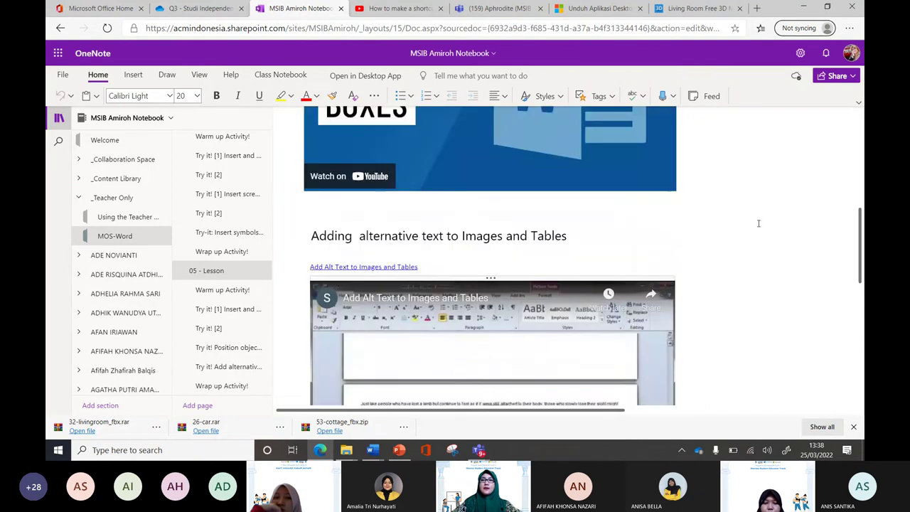
scroll(518, 217, "up", 2)
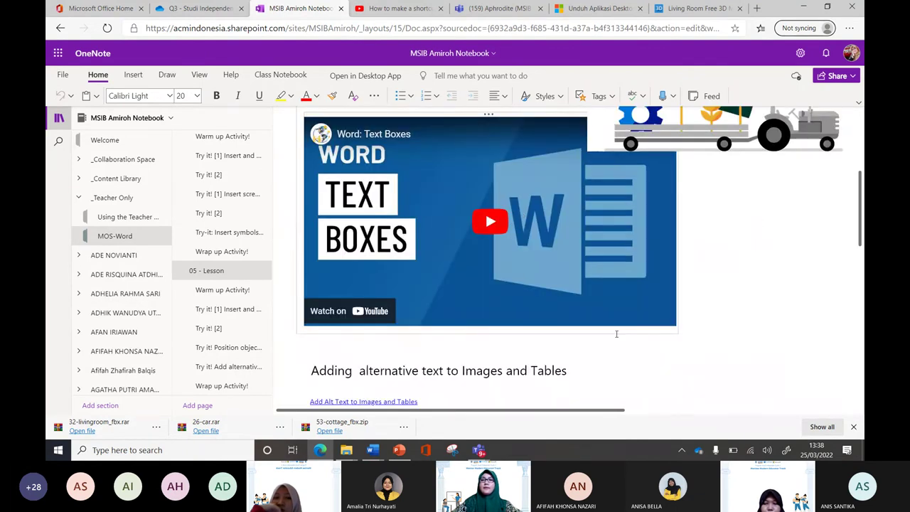
Play the "Word: Text Boxes" video on YouTube in full screen
left_click(500, 232)
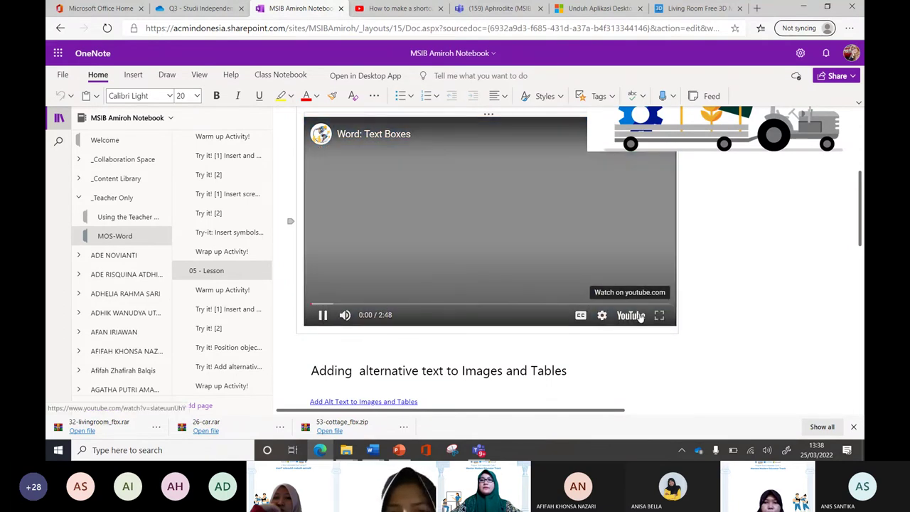
left_click(631, 315)
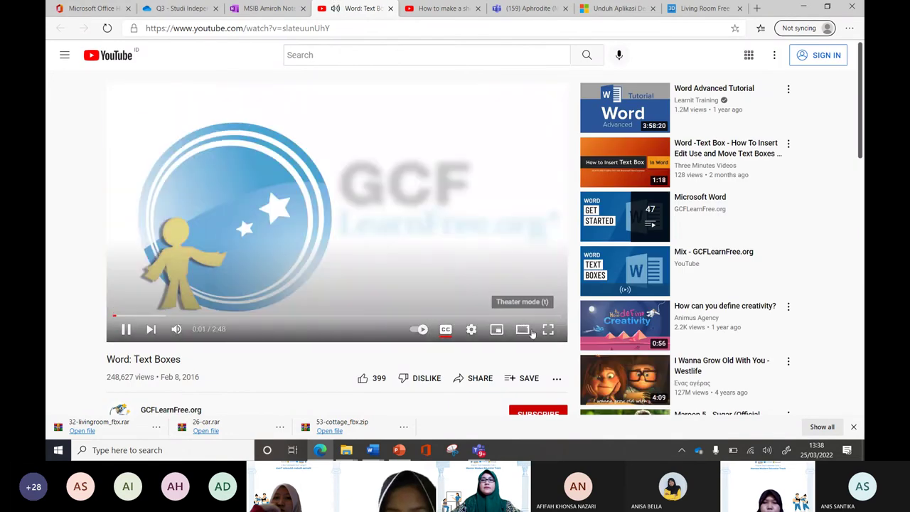
left_click(548, 329)
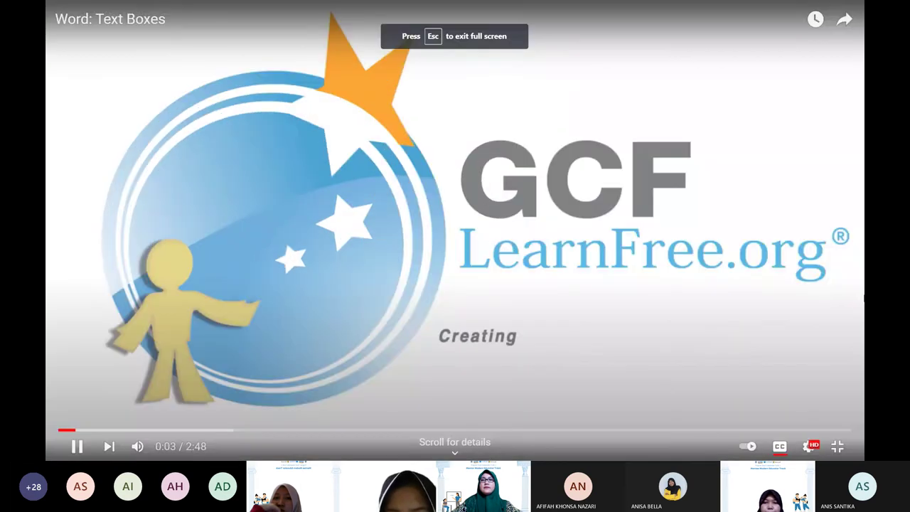